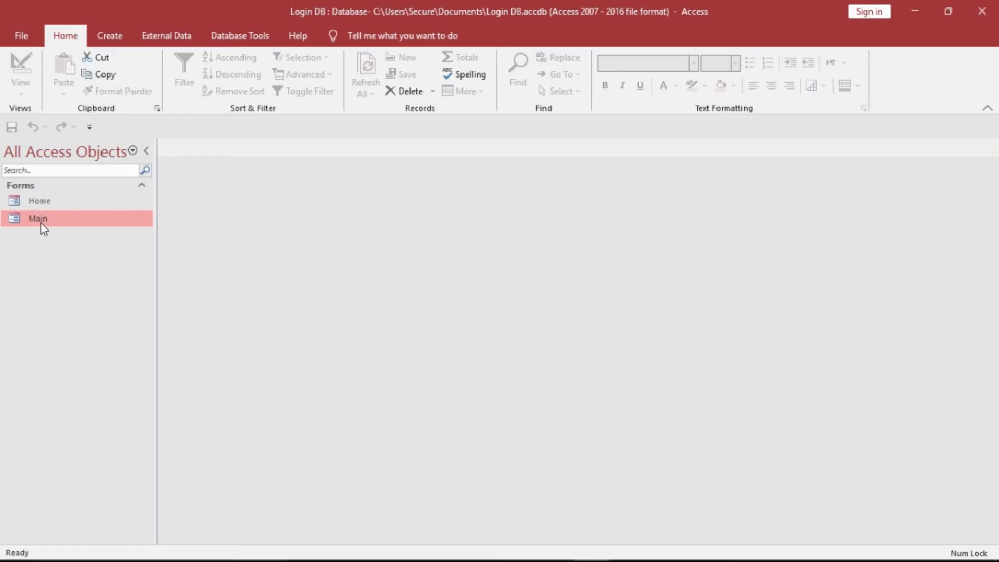
- Preview the 'Welcome to TXS Database' Main form, close it, and show the Create ribbon
{"action": "double_click", "coordinate": [41, 223]}
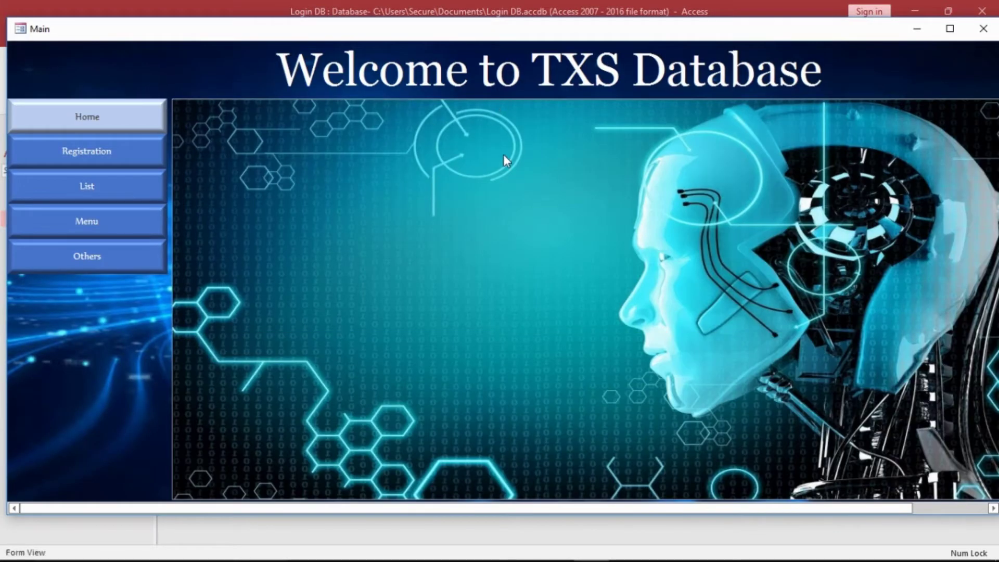
{"action": "left_click", "coordinate": [984, 28]}
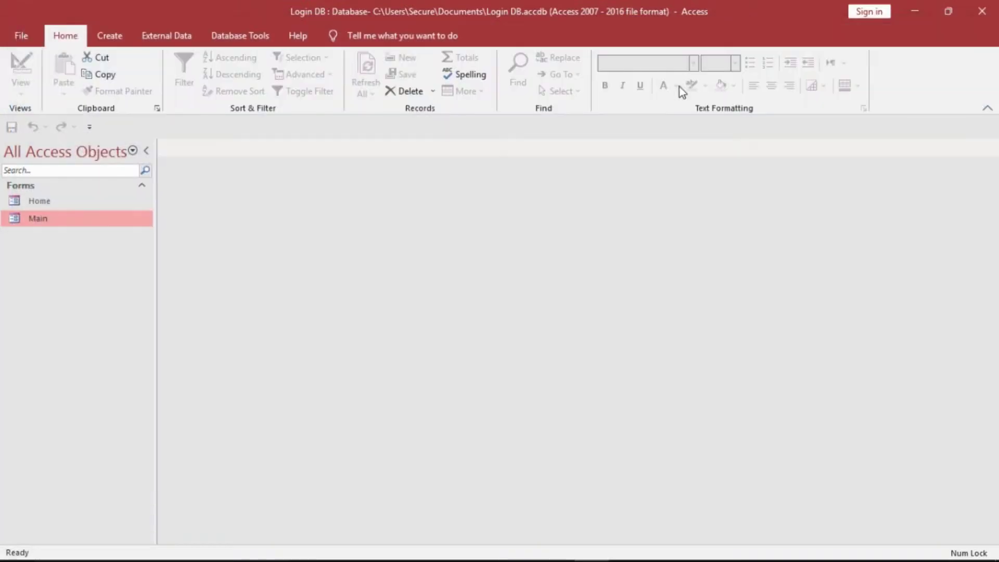
{"action": "left_click", "coordinate": [110, 36]}
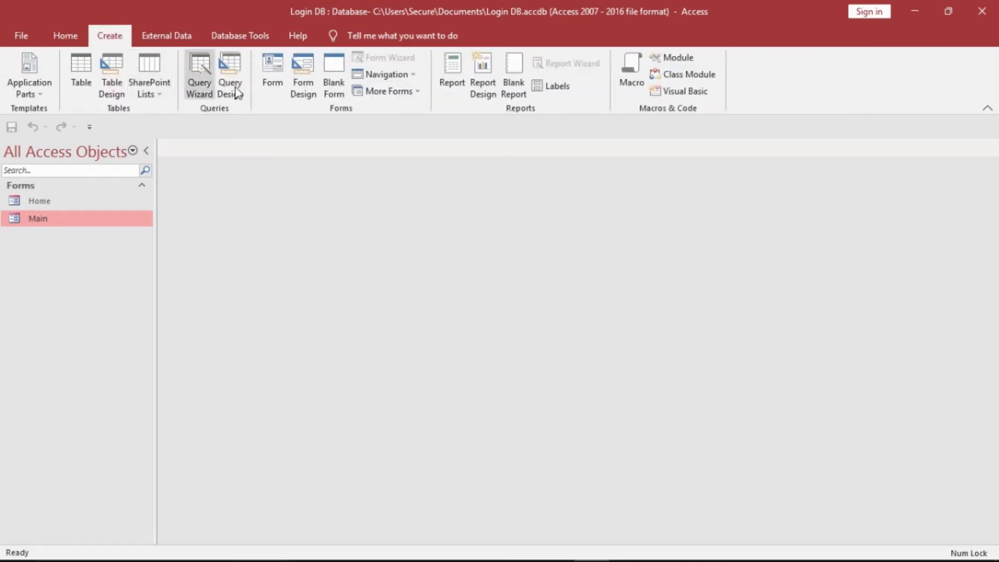
- Start a blank Form1 in Design View and widen it from 6.1694" to 8.5417"
{"action": "left_click", "coordinate": [311, 89]}
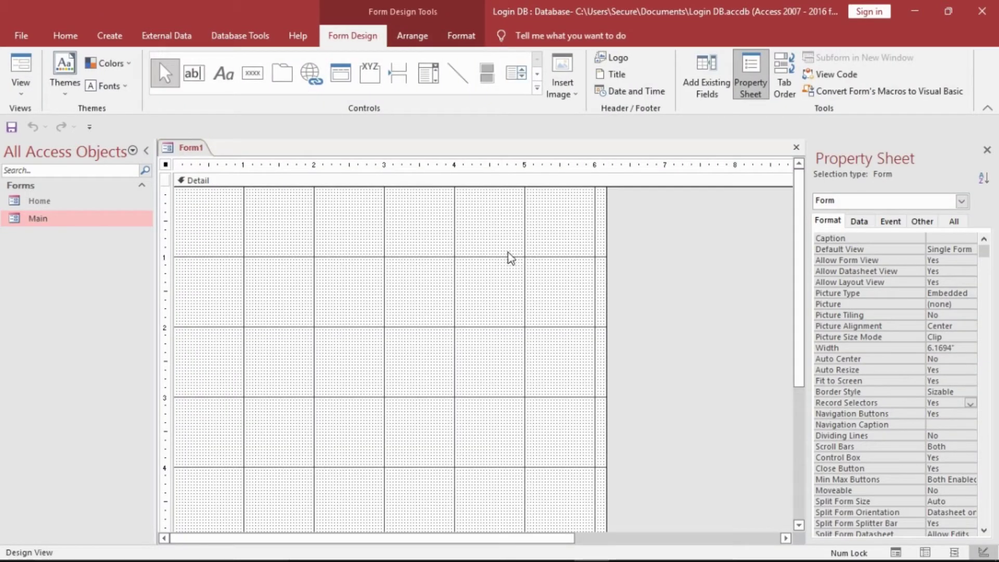
{"action": "left_click_drag", "start_coordinate": [610, 289], "coordinate": [780, 278]}
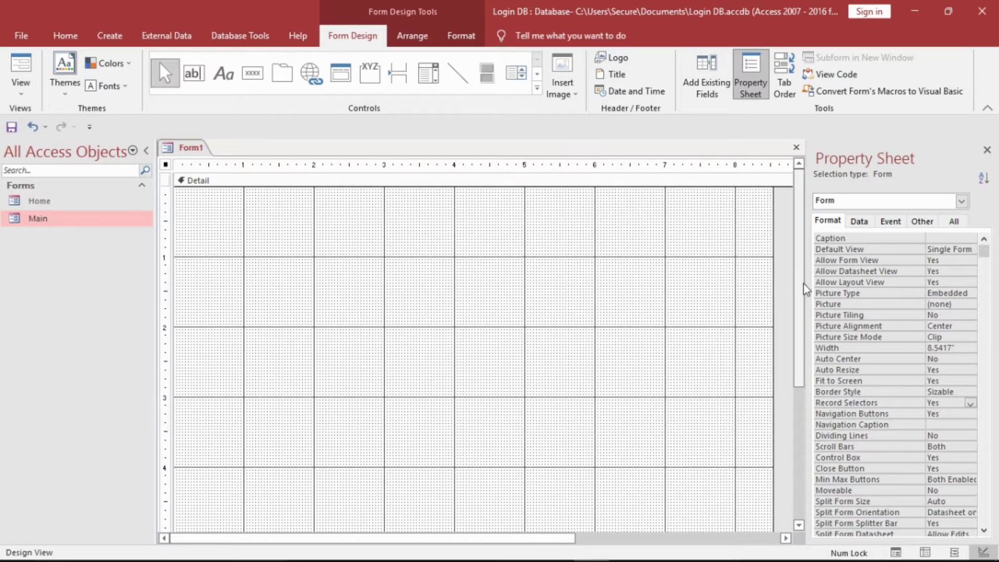
{"action": "scroll", "coordinate": [807, 291], "scroll_direction": "down", "scroll_amount": 1}
{"action": "scroll", "coordinate": [807, 304], "scroll_direction": "up", "scroll_amount": 1}
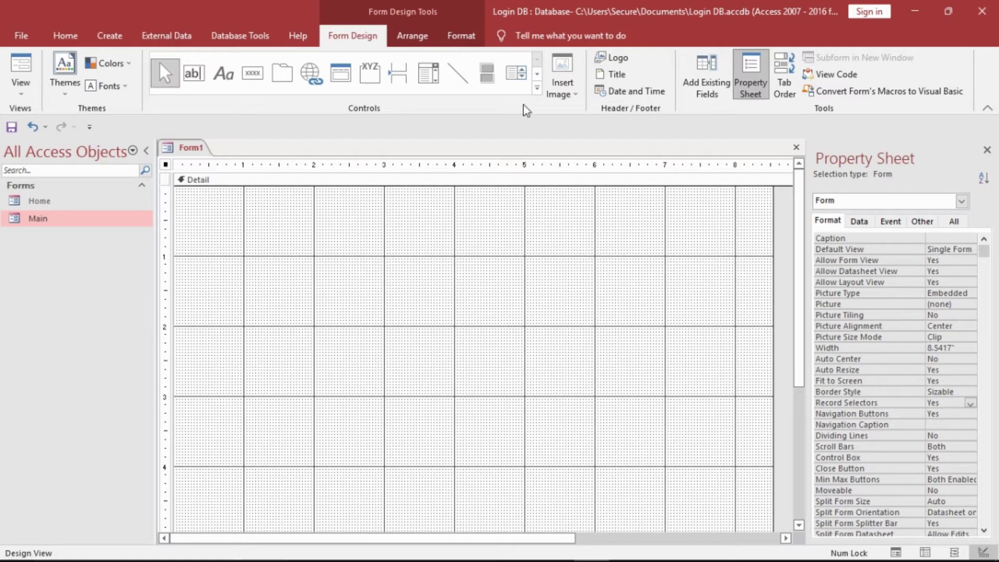
{"action": "left_click", "coordinate": [537, 88]}
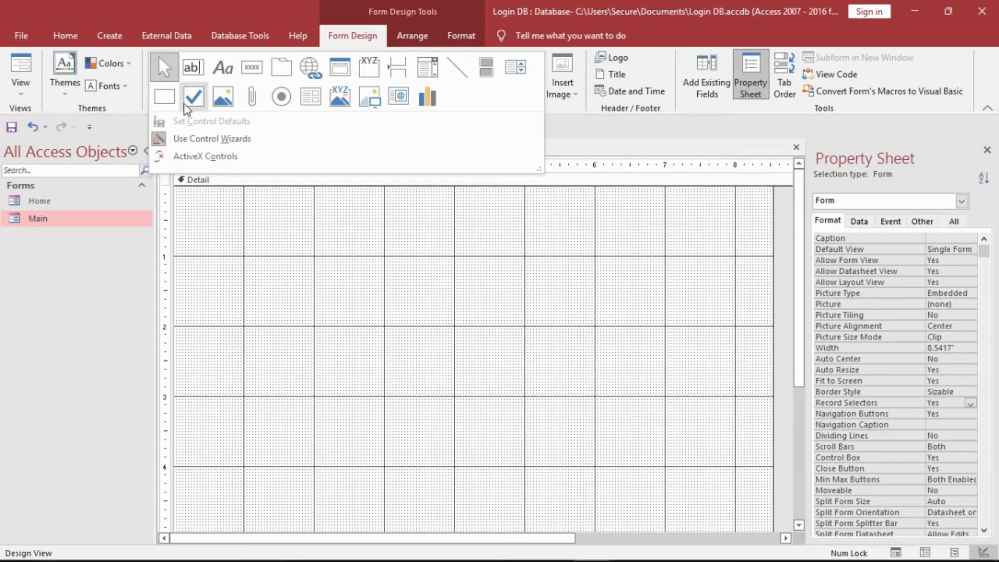
- Draw a 4" × 4" rectangle, Box0, 1" from the top and 2" from the left
{"action": "left_click", "coordinate": [164, 96]}
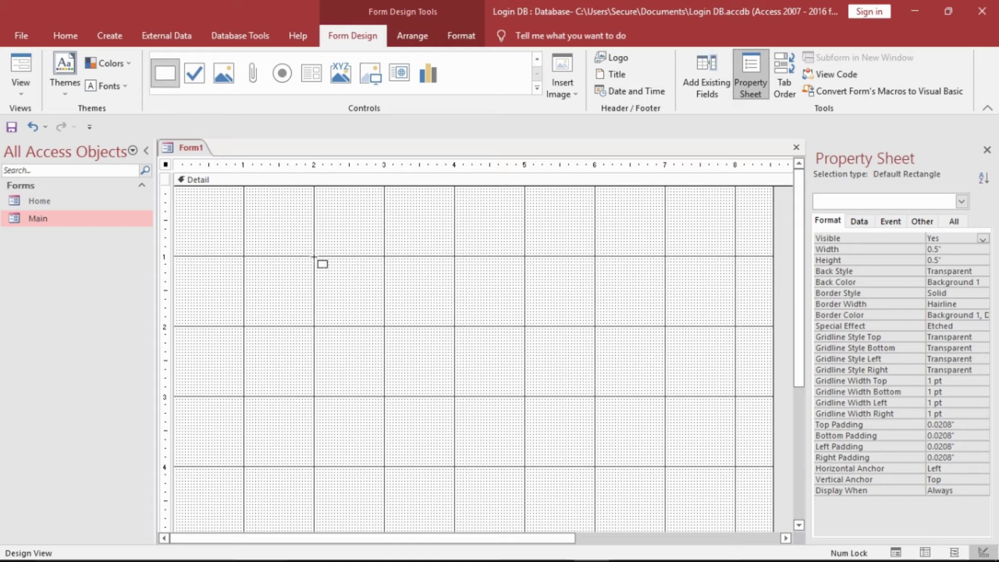
{"action": "mouse_move", "coordinate": [318, 259]}
{"action": "left_mouse_down"}
{"action": "mouse_move", "coordinate": [384, 319]}
{"action": "mouse_move", "coordinate": [435, 345]}
{"action": "mouse_move", "coordinate": [503, 375]}
{"action": "mouse_move", "coordinate": [575, 389]}
{"action": "mouse_move", "coordinate": [601, 418]}
{"action": "mouse_move", "coordinate": [609, 542]}
{"action": "mouse_move", "coordinate": [604, 515]}
{"action": "left_mouse_up"}
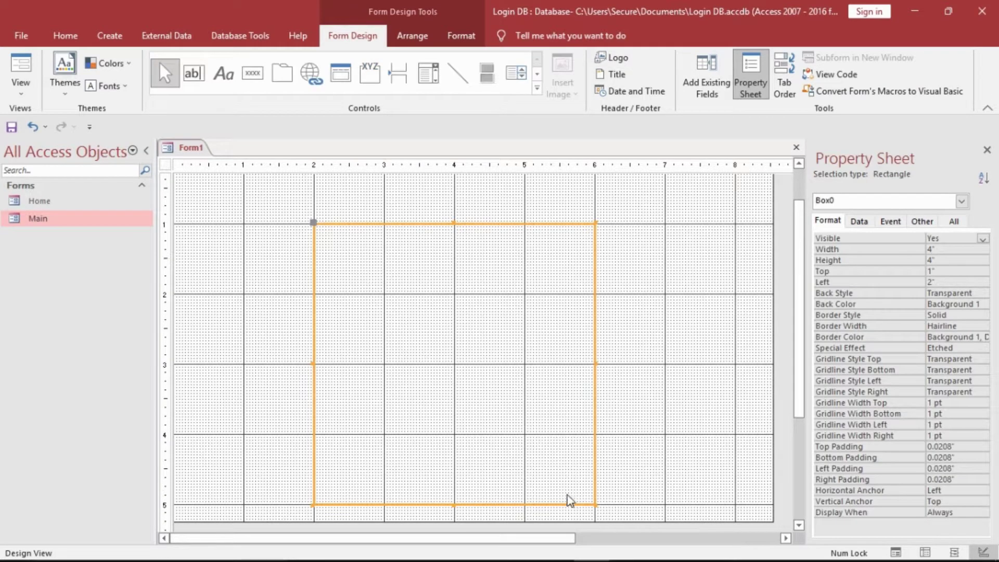
- Fill rectangle Box0 with grey #D8D8D8, then switch it to a lighter grey swatch
{"action": "right_click", "coordinate": [567, 495]}
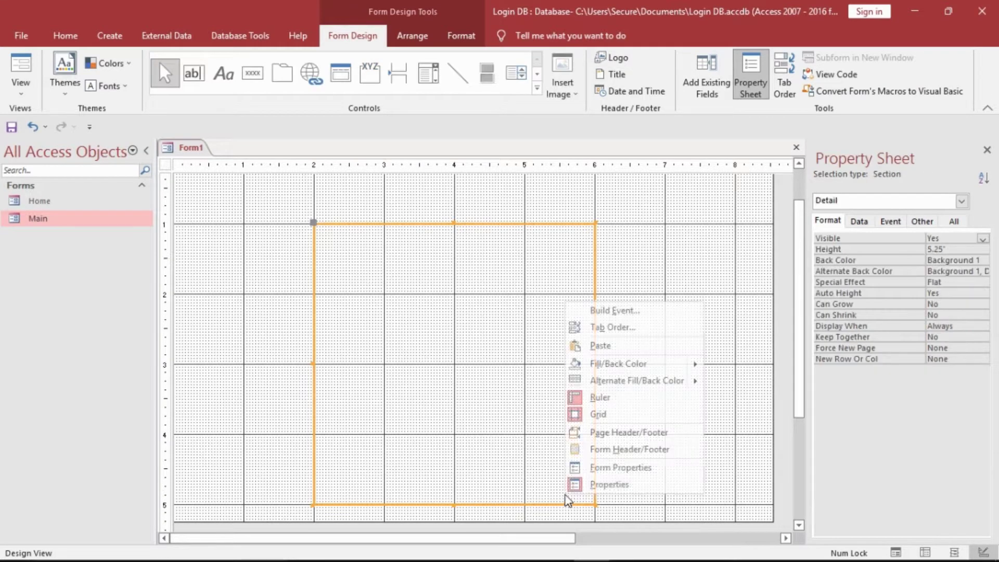
{"action": "left_click", "coordinate": [417, 423]}
{"action": "left_click", "coordinate": [315, 440]}
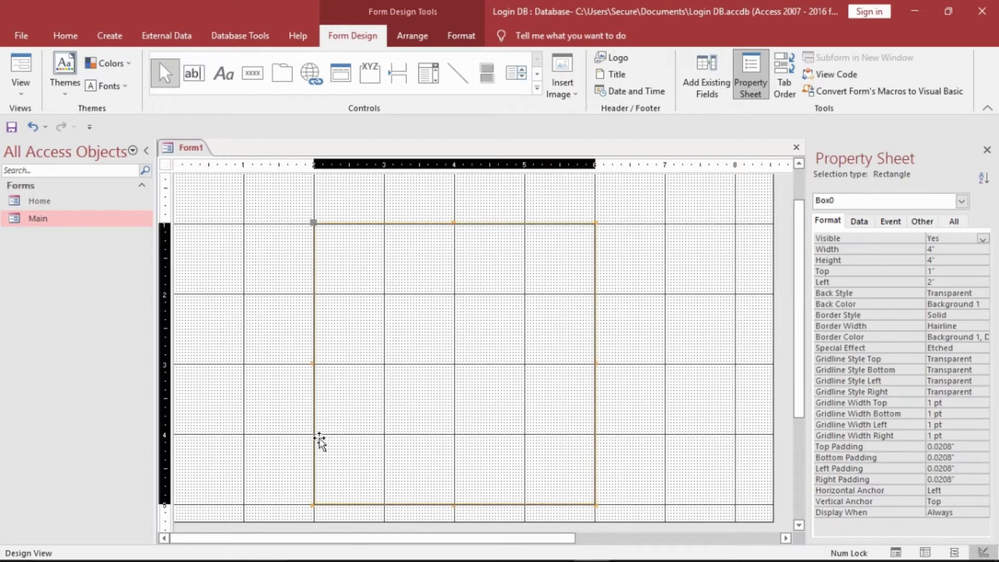
{"action": "right_click", "coordinate": [320, 440]}
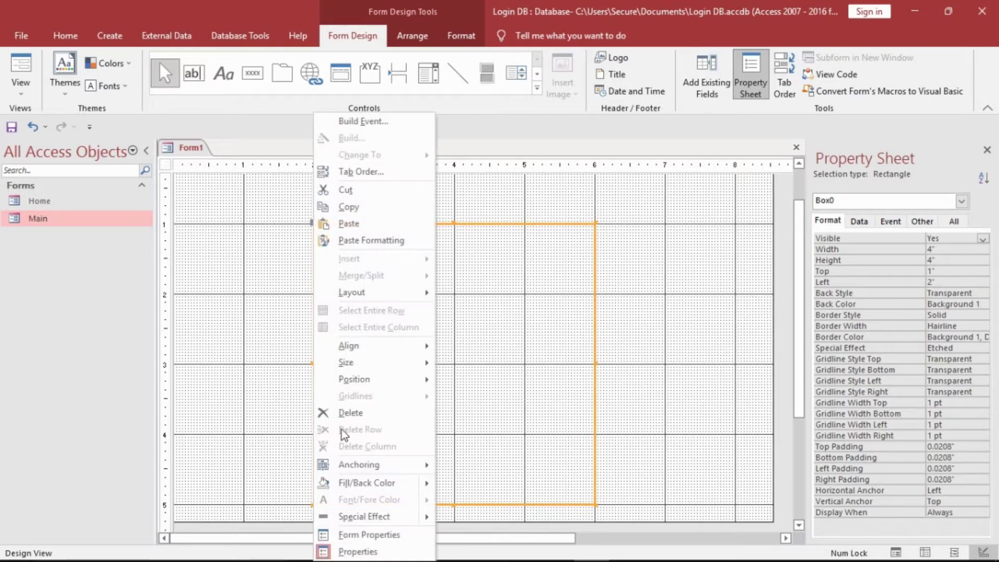
{"action": "mouse_move", "coordinate": [411, 483]}
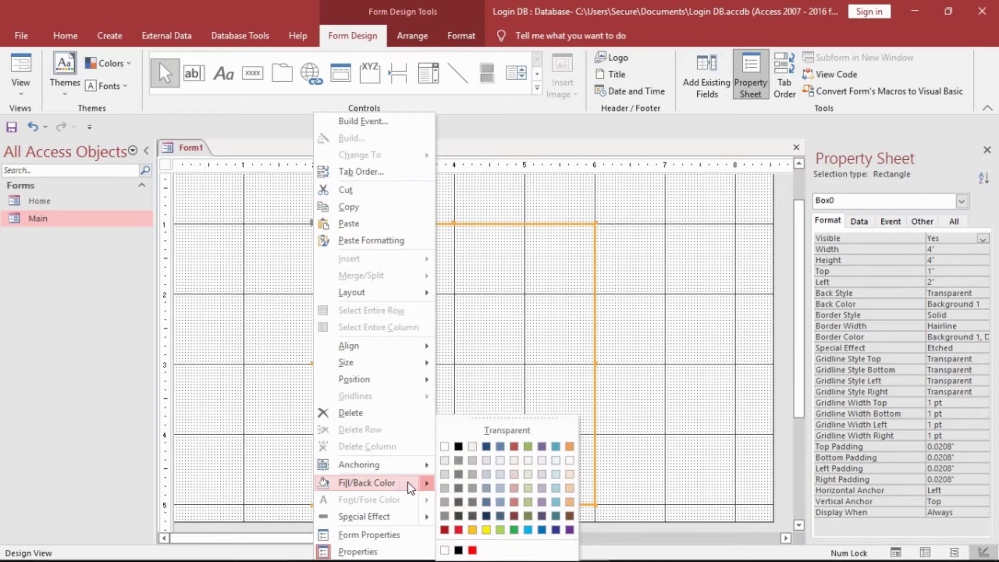
{"action": "left_click", "coordinate": [445, 472]}
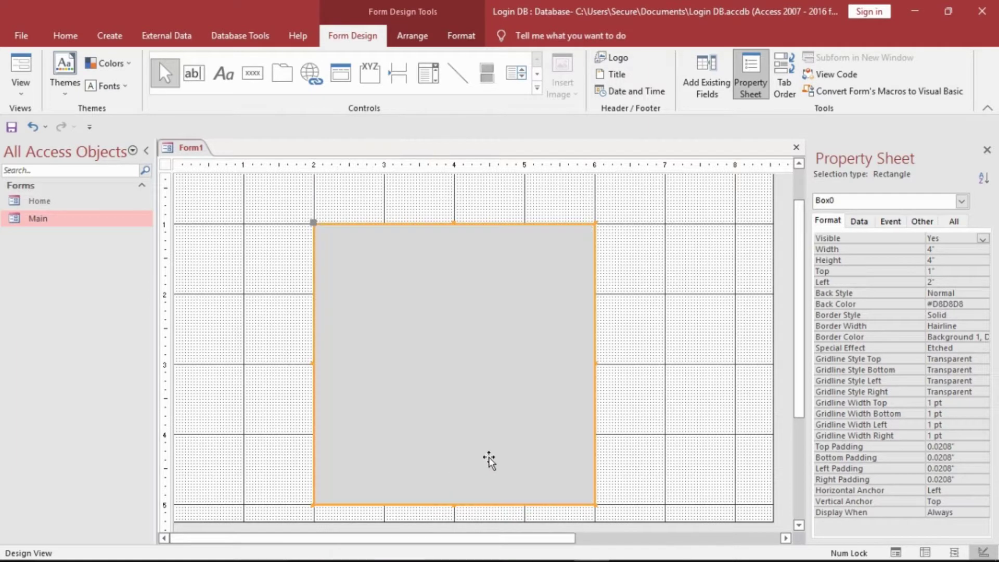
{"action": "right_click", "coordinate": [385, 468]}
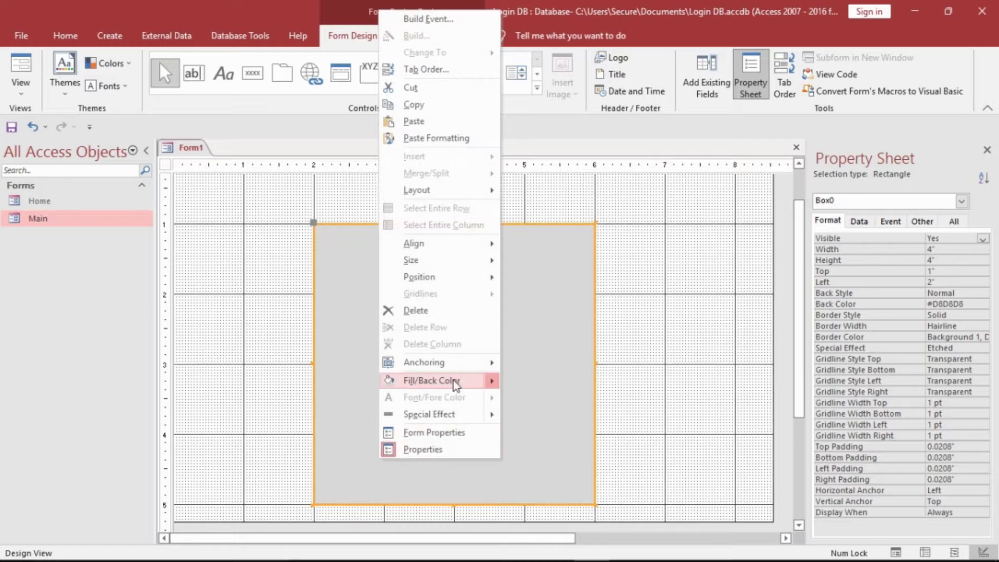
{"action": "mouse_move", "coordinate": [457, 383]}
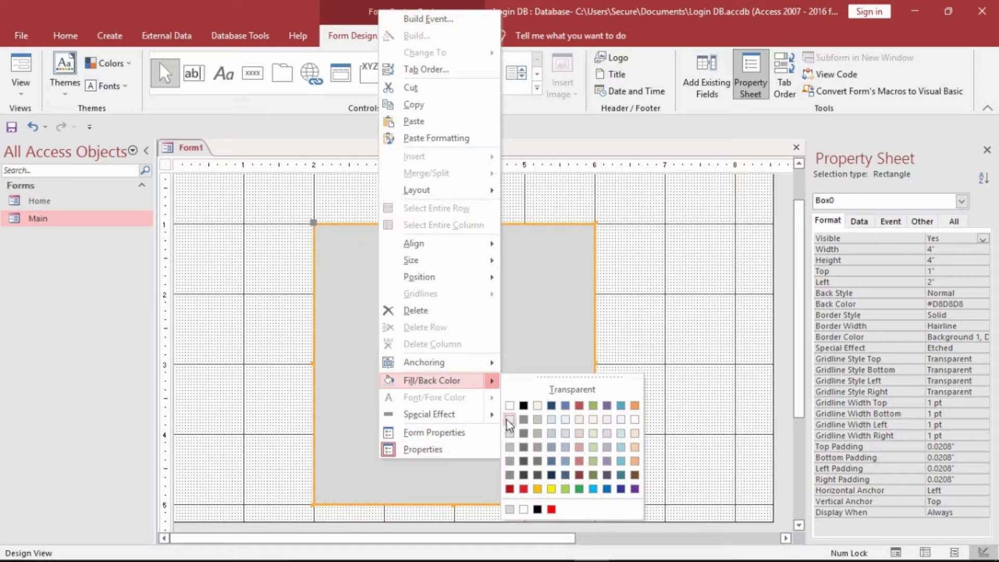
{"action": "left_click", "coordinate": [509, 422]}
{"action": "left_click", "coordinate": [634, 364]}
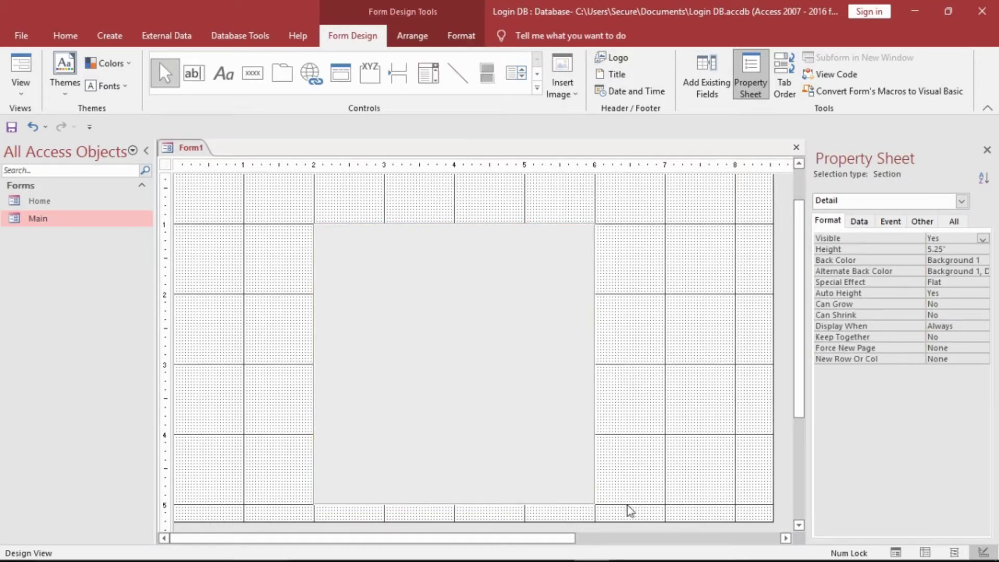
- Deepen the Detail section to 6" and paste a copy, Box1, 6" from the left beside Box0
{"action": "left_click_drag", "start_coordinate": [634, 526], "coordinate": [638, 498]}
{"action": "left_click_drag", "start_coordinate": [645, 451], "coordinate": [588, 426]}
{"action": "right_click", "coordinate": [532, 381]}
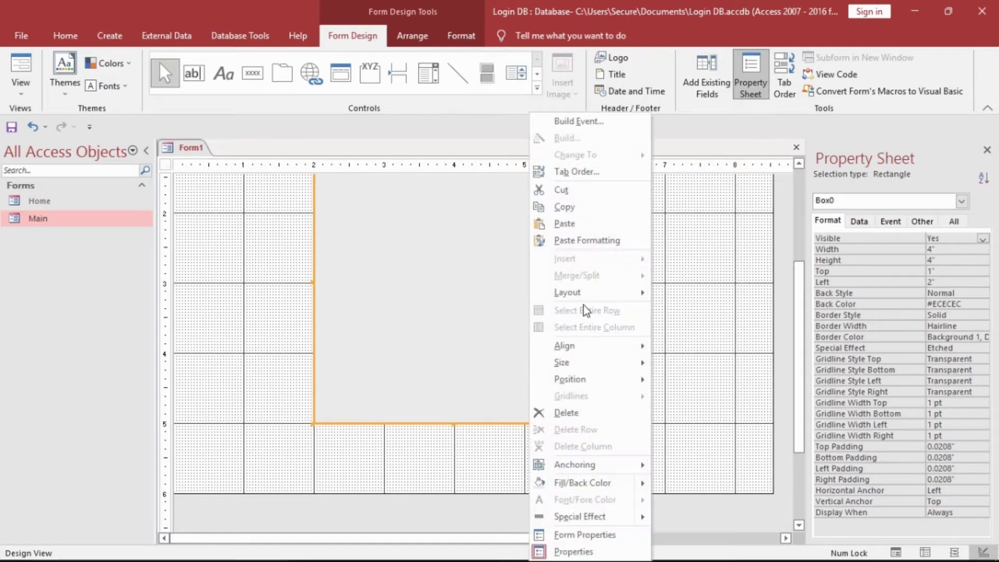
{"action": "left_click", "coordinate": [573, 207]}
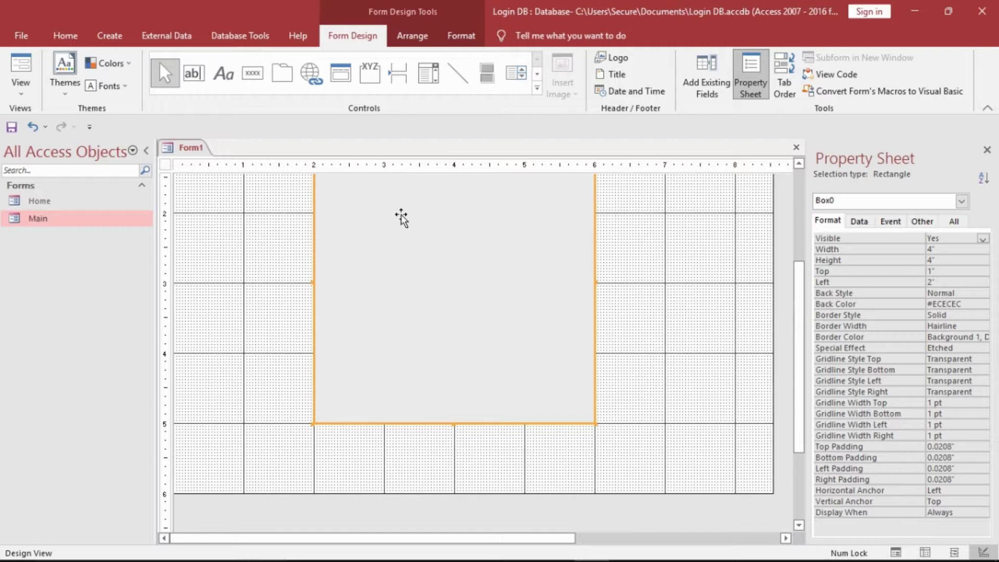
{"action": "right_click", "coordinate": [281, 216]}
{"action": "left_click", "coordinate": [315, 255]}
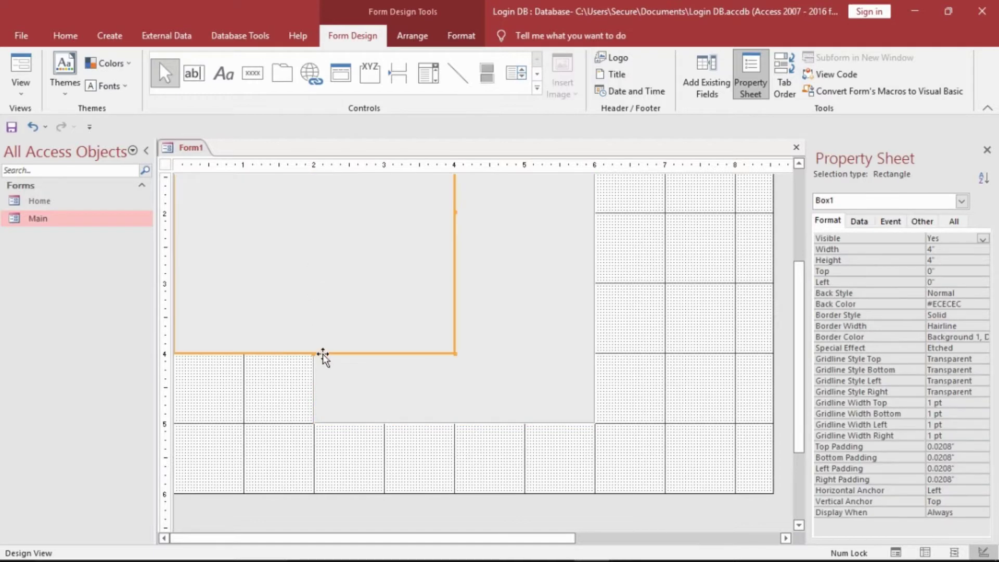
{"action": "left_click_drag", "start_coordinate": [324, 359], "coordinate": [743, 437]}
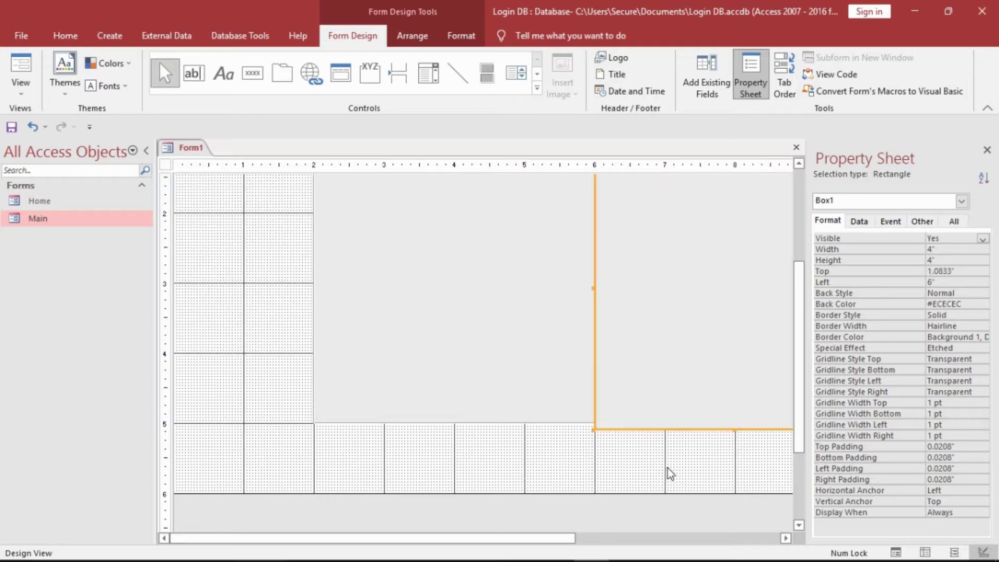
{"action": "left_click_drag", "start_coordinate": [715, 398], "coordinate": [716, 393]}
{"action": "left_click", "coordinate": [651, 463]}
- Set the left rectangle Box0's Border Style to Transparent
{"action": "left_click", "coordinate": [571, 418]}
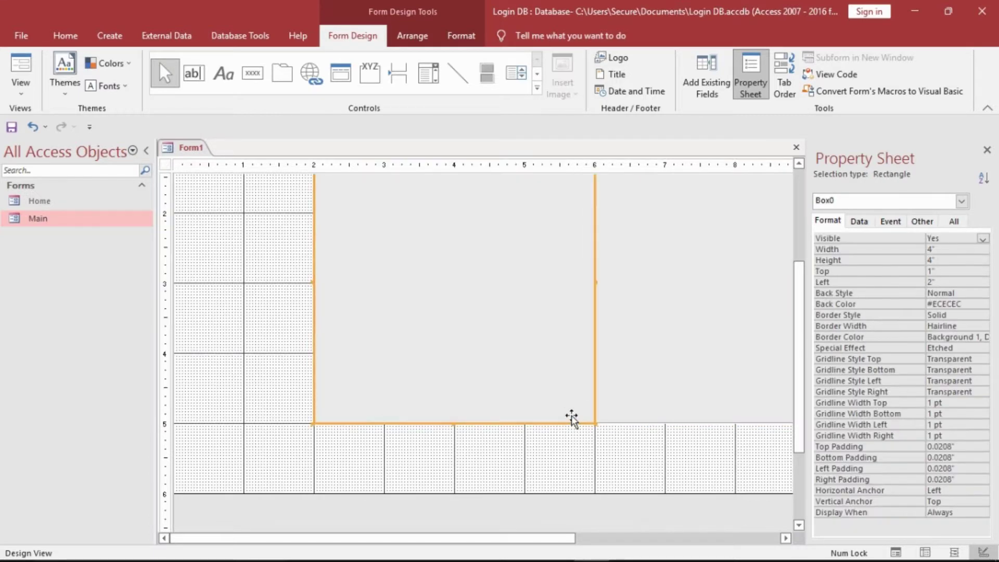
{"action": "left_click", "coordinate": [973, 316]}
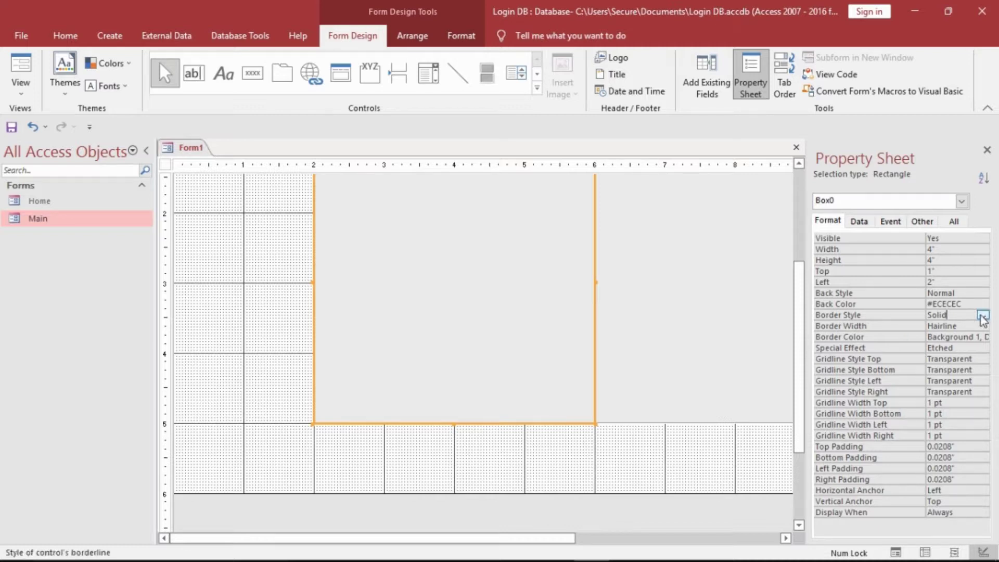
{"action": "left_click", "coordinate": [983, 316]}
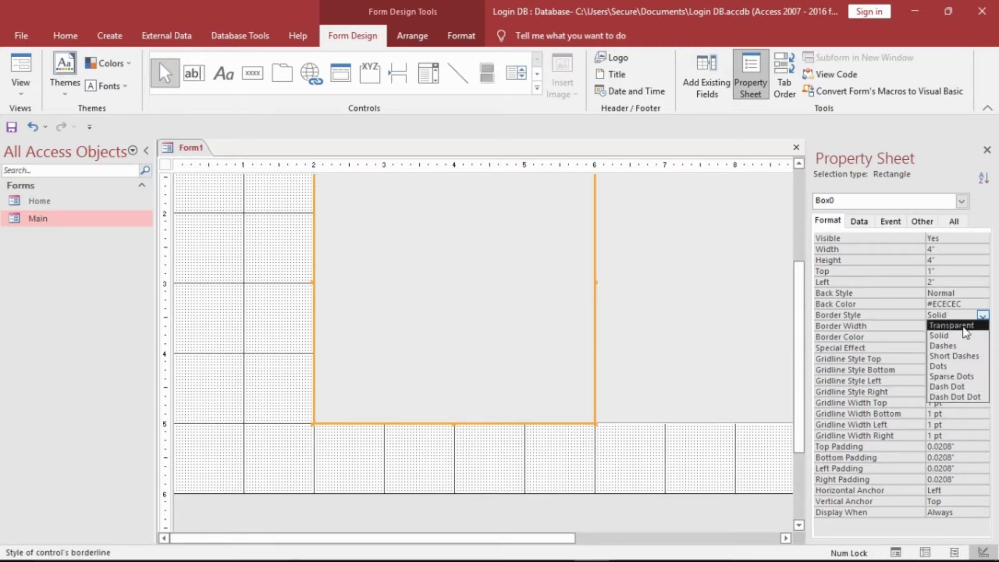
{"action": "left_click", "coordinate": [952, 325]}
{"action": "left_click", "coordinate": [669, 457]}
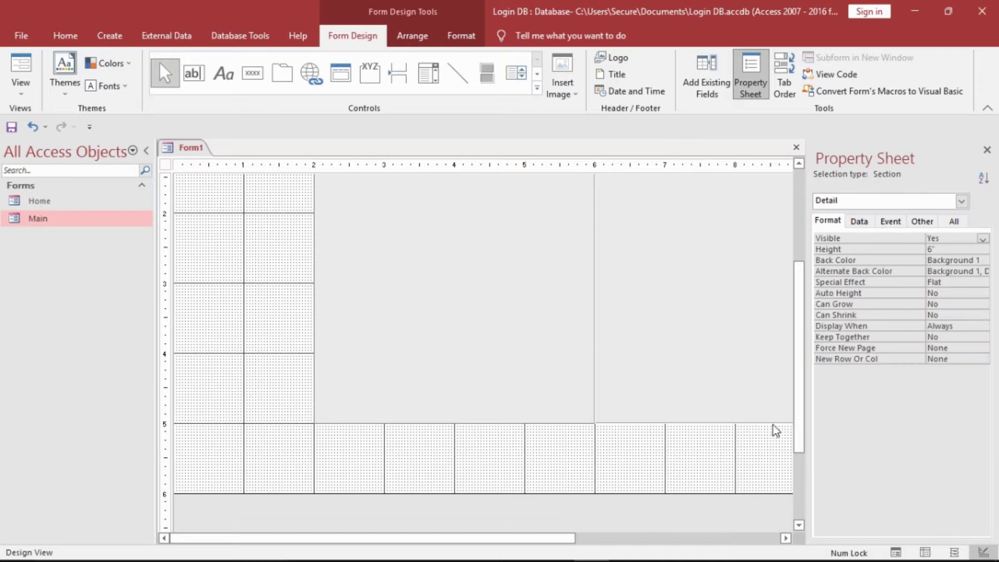
{"action": "left_click_drag", "start_coordinate": [796, 424], "coordinate": [798, 376]}
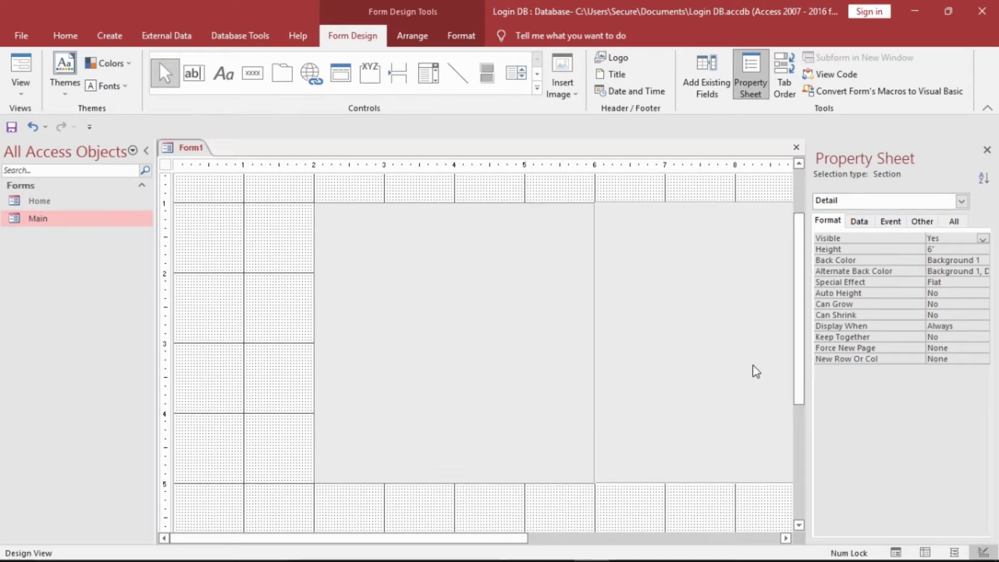
- Draw an unbound text box, Text2, in the left rectangle, delete its label, and widen it to 3.1667"
{"action": "left_click", "coordinate": [613, 351]}
{"action": "left_click", "coordinate": [253, 348]}
{"action": "left_click", "coordinate": [383, 224]}
{"action": "left_click", "coordinate": [229, 240]}
{"action": "left_click", "coordinate": [193, 74]}
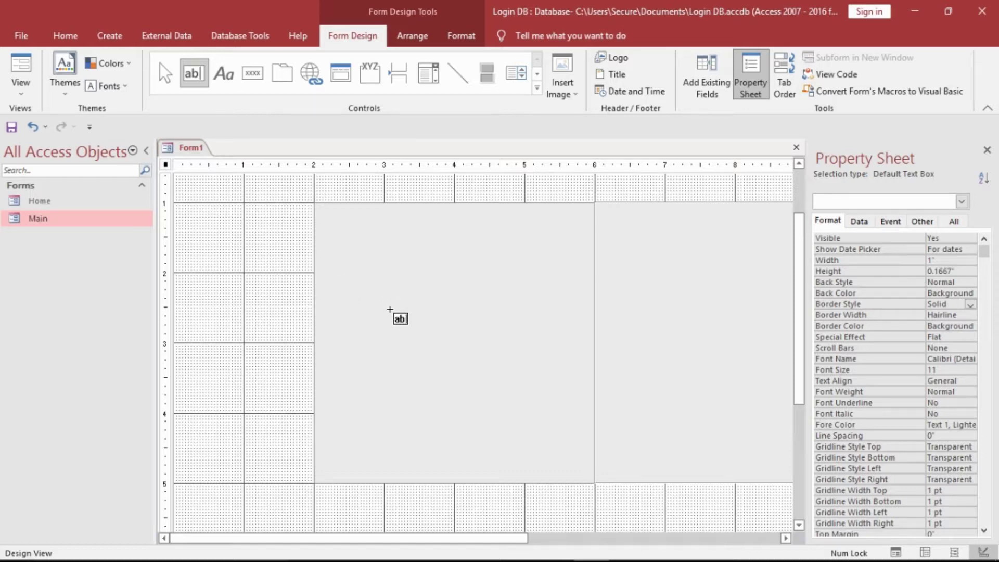
{"action": "left_click_drag", "start_coordinate": [390, 309], "coordinate": [569, 341]}
{"action": "left_click", "coordinate": [307, 321]}
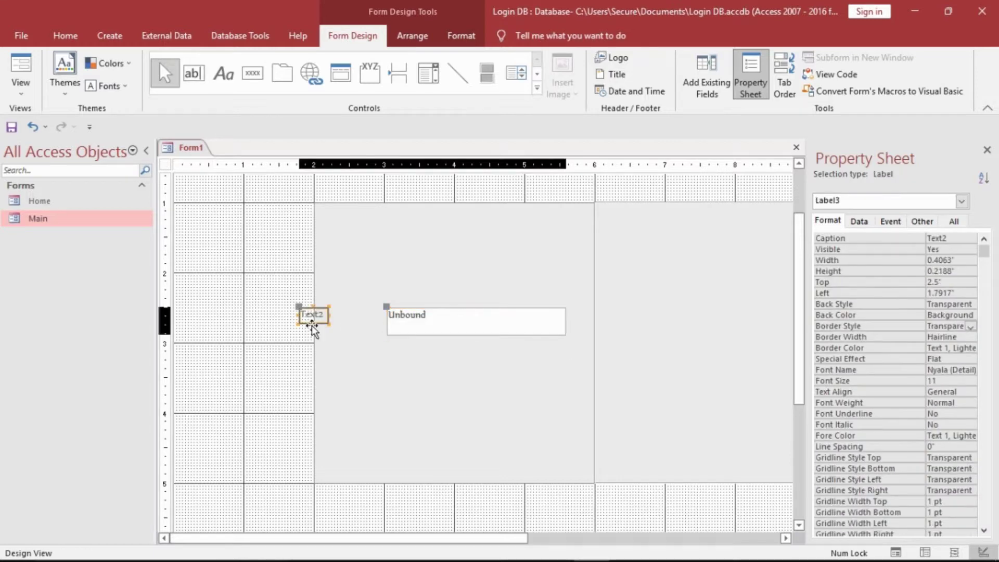
{"action": "key", "text": "Delete"}
{"action": "left_click", "coordinate": [411, 329]}
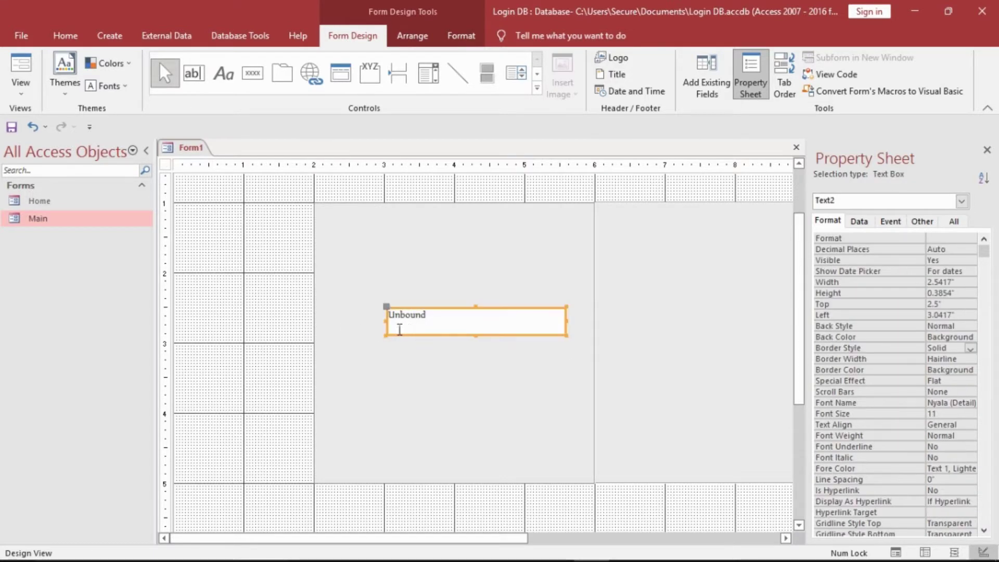
{"action": "left_click_drag", "start_coordinate": [396, 332], "coordinate": [343, 333]}
- Copy the text box and place the pasted Text4 directly below the first
{"action": "right_click", "coordinate": [380, 325]}
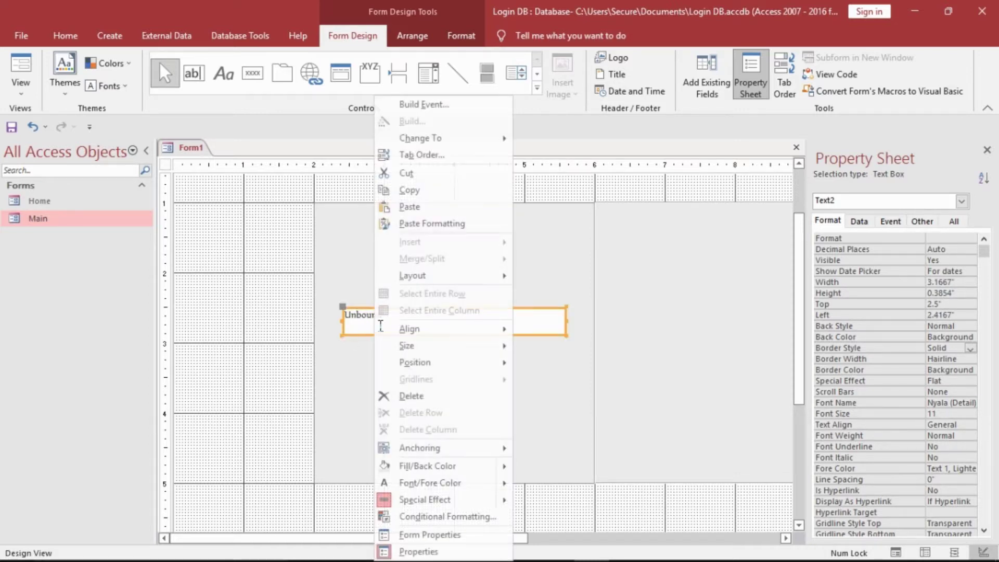
{"action": "left_click", "coordinate": [423, 197]}
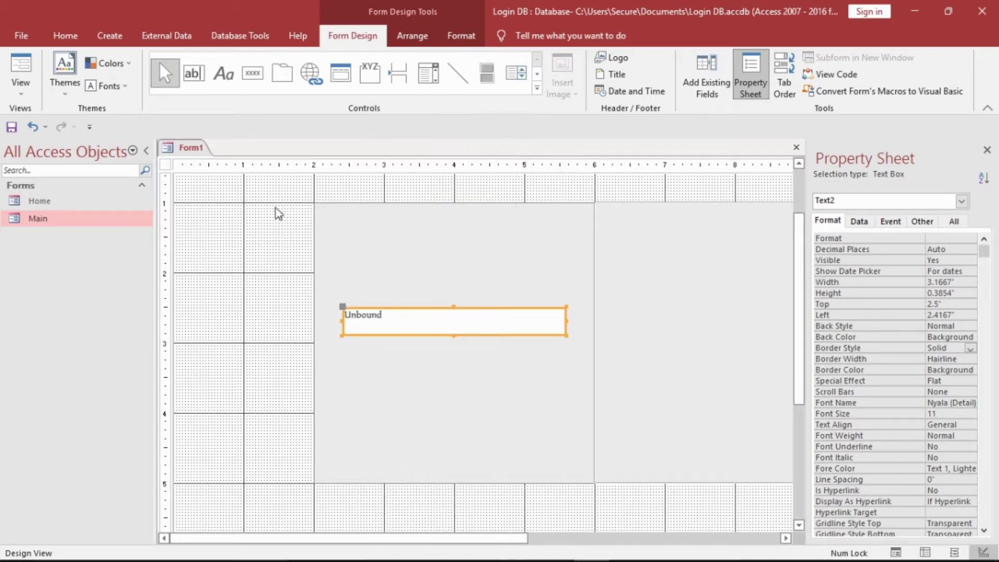
{"action": "left_click", "coordinate": [276, 212]}
{"action": "right_click", "coordinate": [276, 210]}
{"action": "left_click", "coordinate": [308, 252]}
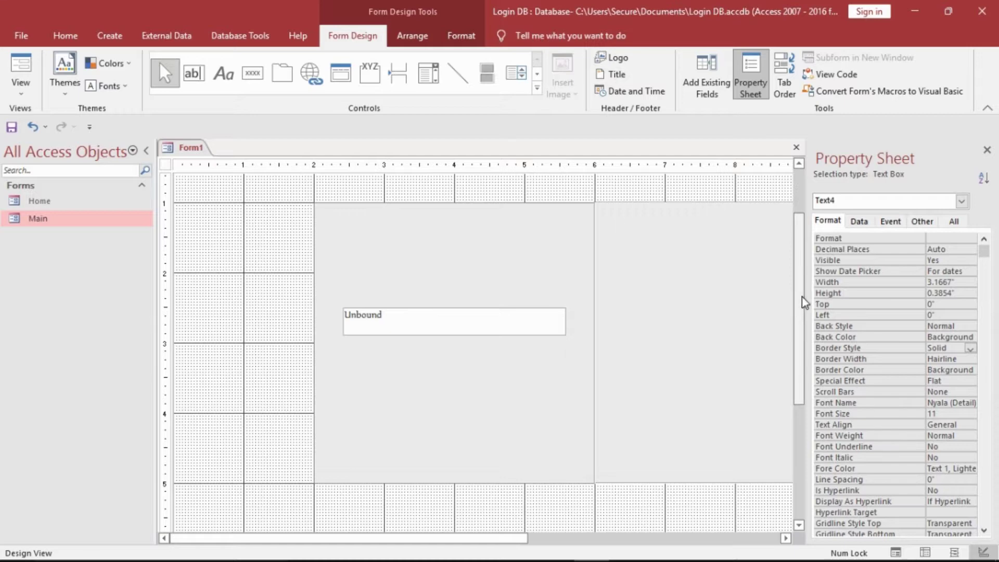
{"action": "left_click_drag", "start_coordinate": [799, 299], "coordinate": [775, 240]}
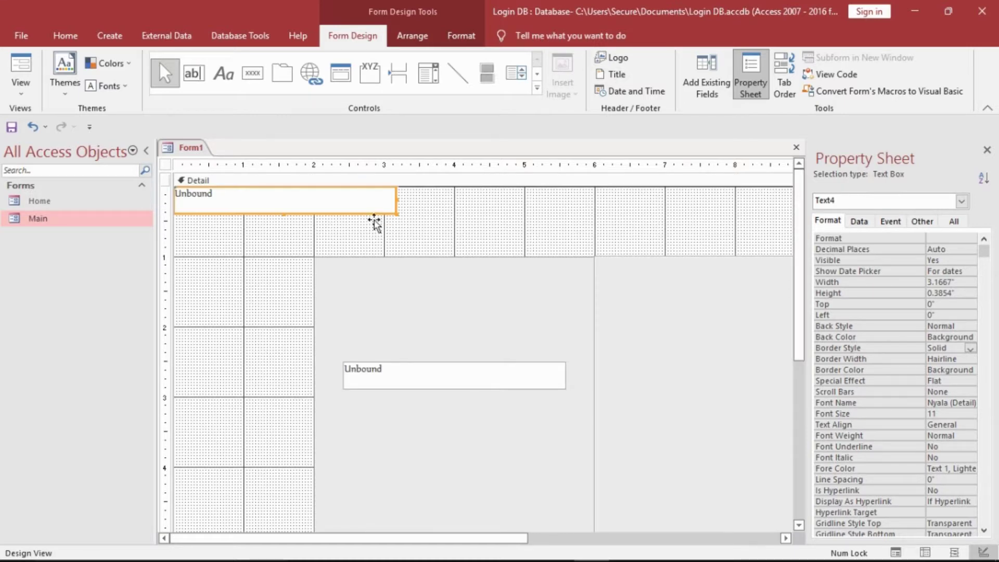
{"action": "left_click_drag", "start_coordinate": [372, 221], "coordinate": [543, 467]}
- Draw a label reading 'Username' above the first text box
{"action": "left_click", "coordinate": [510, 237]}
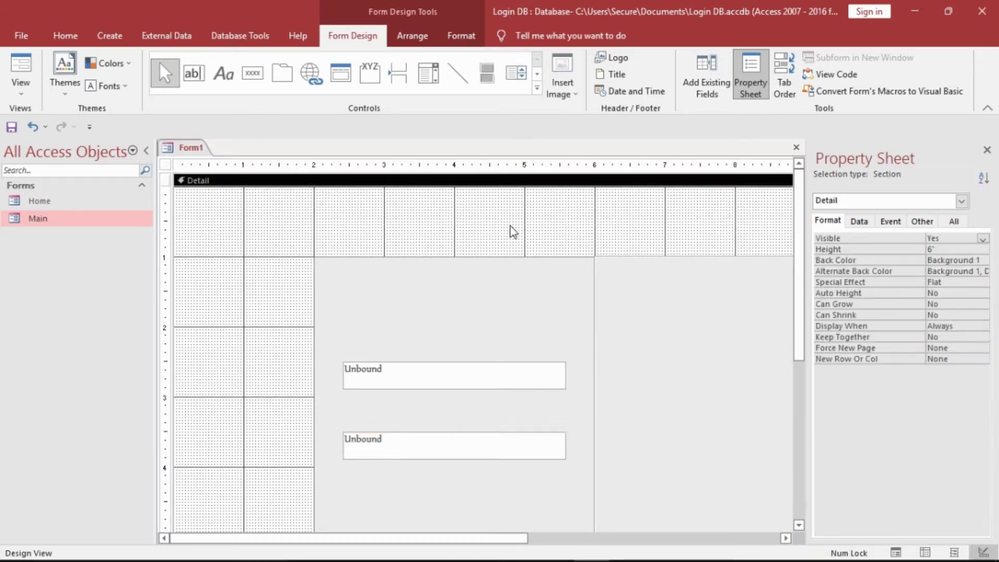
{"action": "left_click", "coordinate": [223, 73]}
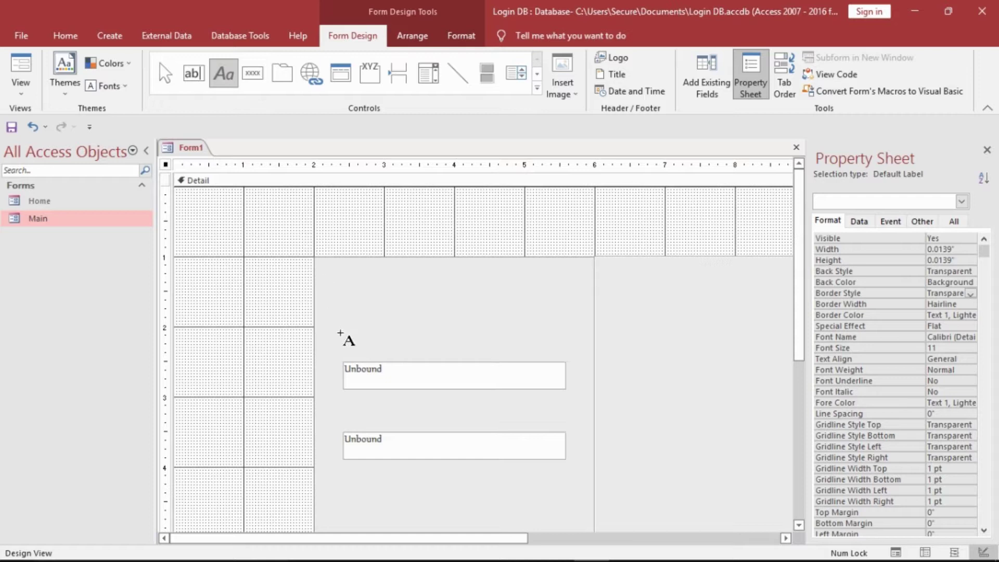
{"action": "left_click_drag", "start_coordinate": [346, 327], "coordinate": [572, 359]}
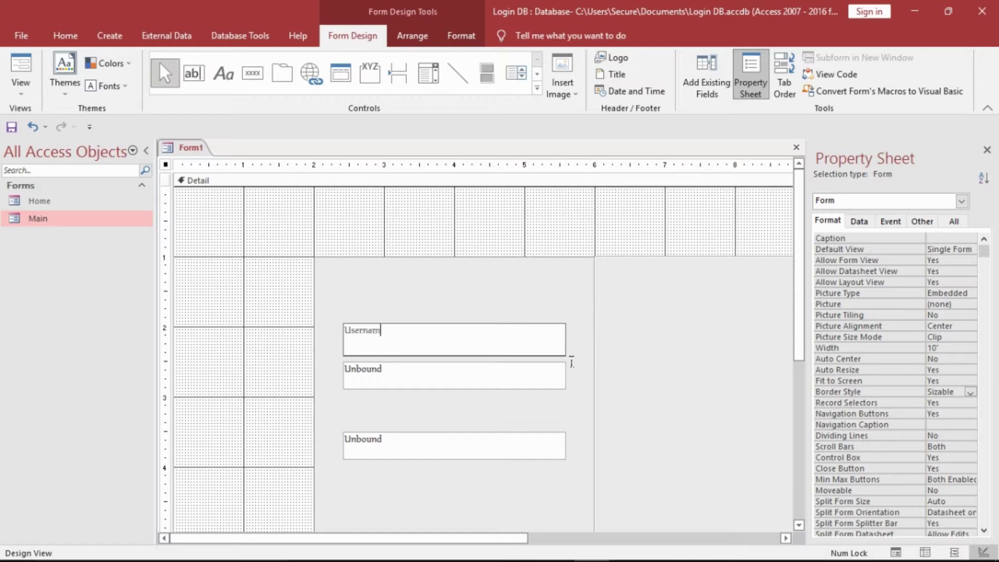
{"action": "left_click", "coordinate": [587, 209]}
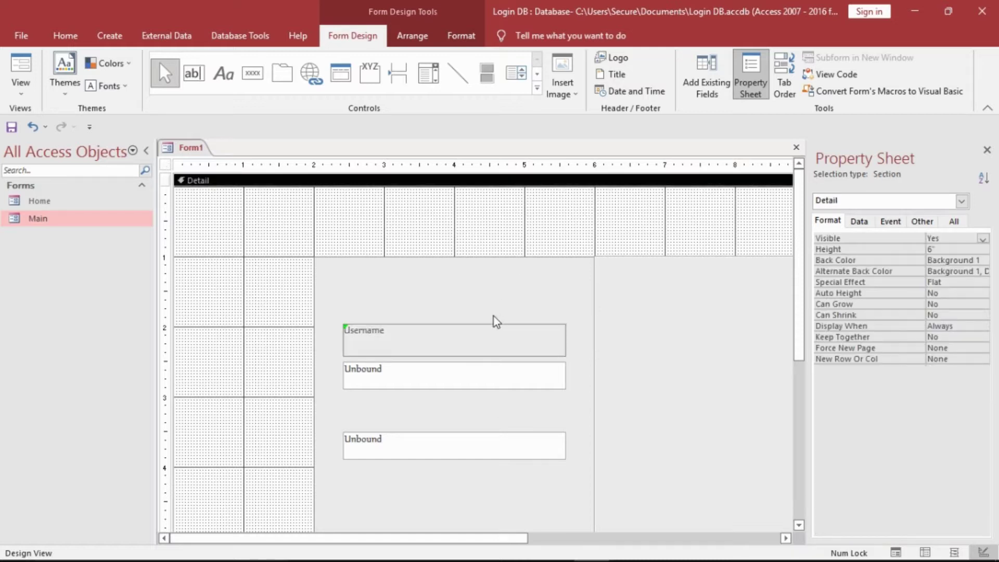
- Format the Username label as Georgia 16, centred, bold, with Automatic font colour
{"action": "left_click", "coordinate": [484, 335]}
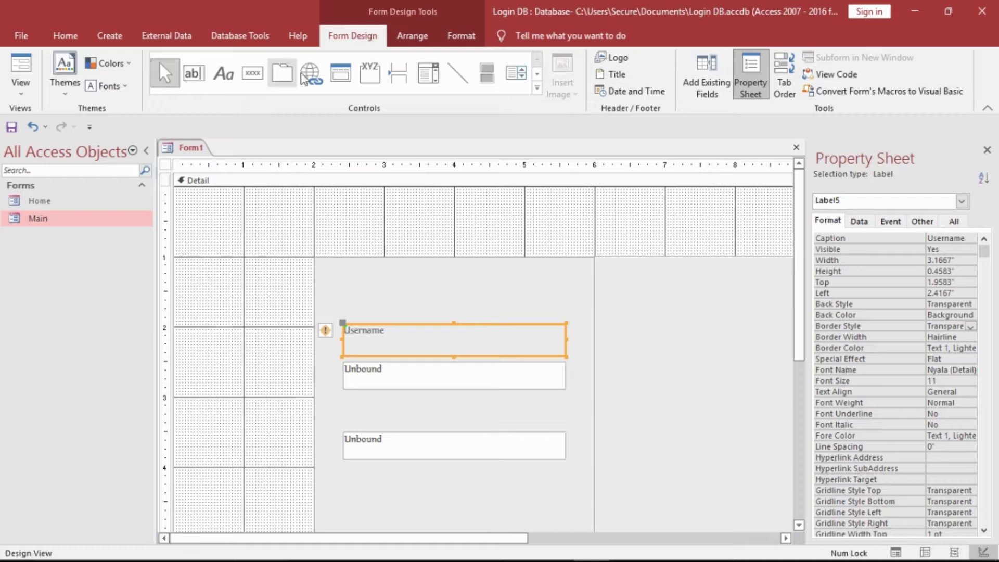
{"action": "left_click", "coordinate": [462, 34]}
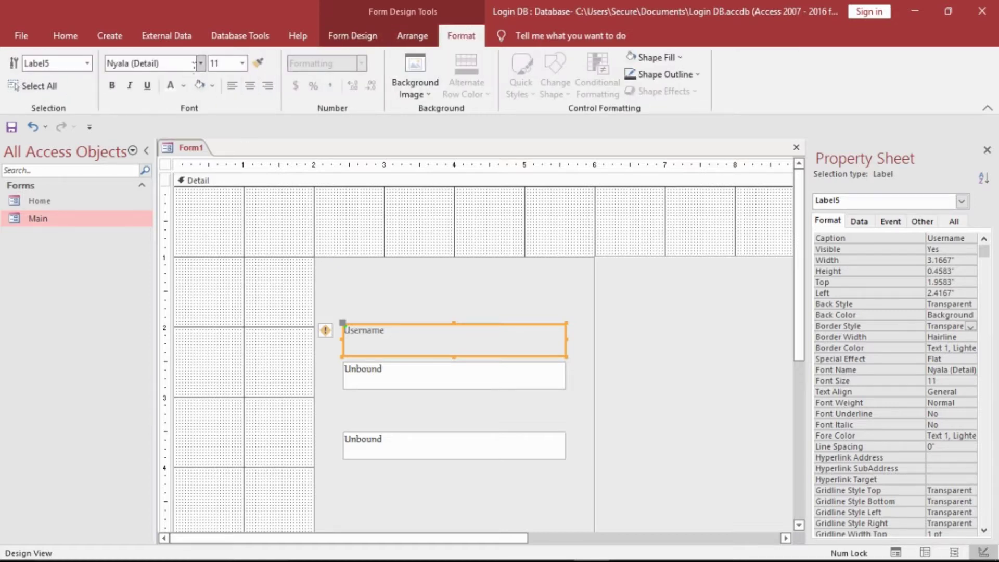
{"action": "left_click", "coordinate": [188, 63]}
{"action": "type", "text": "Ge"}
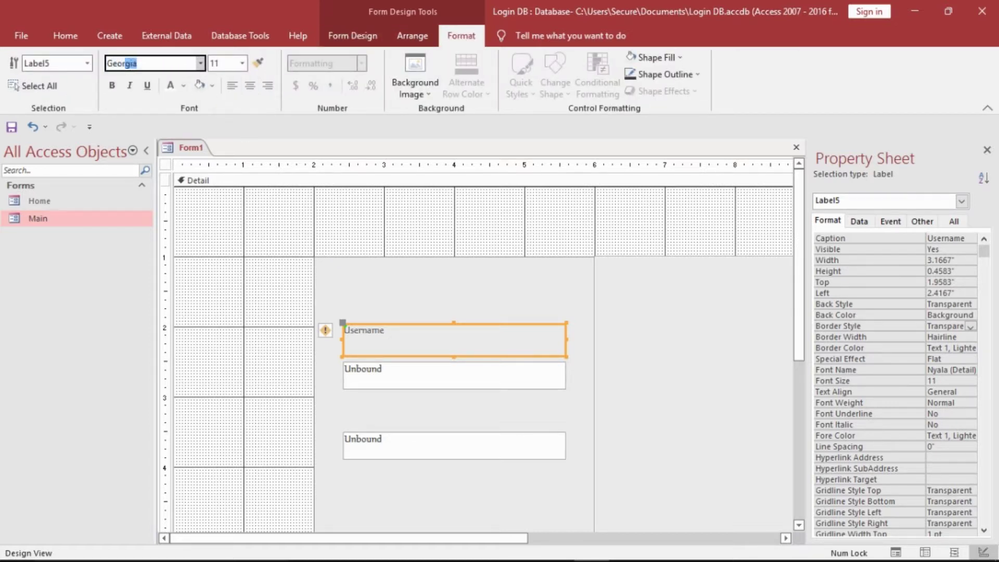
{"action": "type", "text": "or"}
{"action": "key", "text": "Return"}
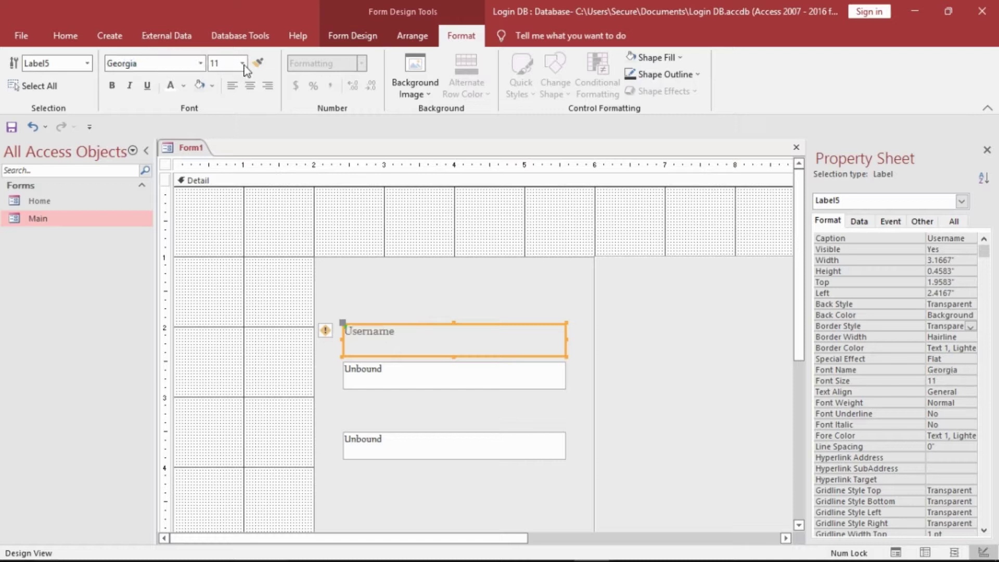
{"action": "left_click", "coordinate": [243, 63]}
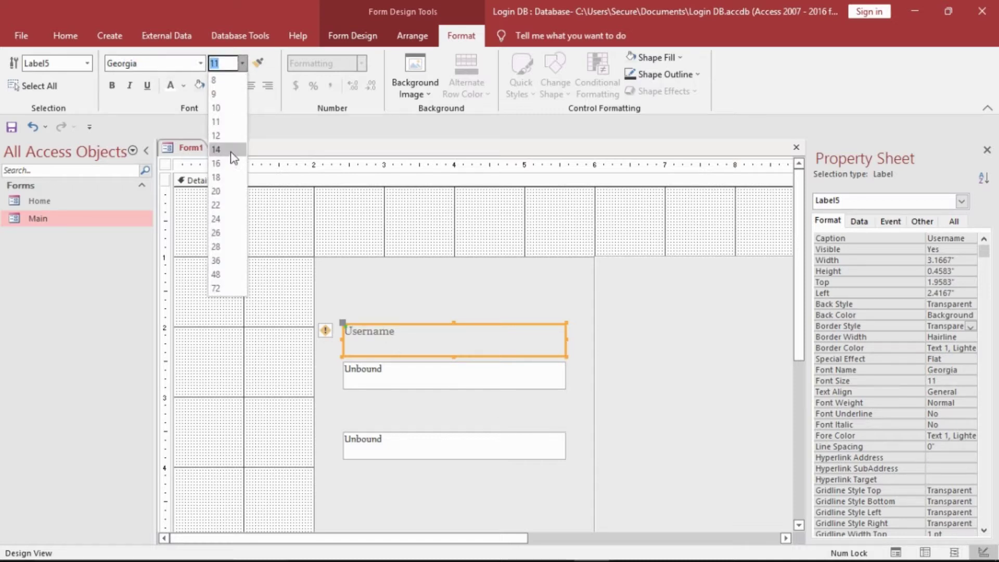
{"action": "left_click", "coordinate": [232, 150]}
{"action": "left_click", "coordinate": [243, 63]}
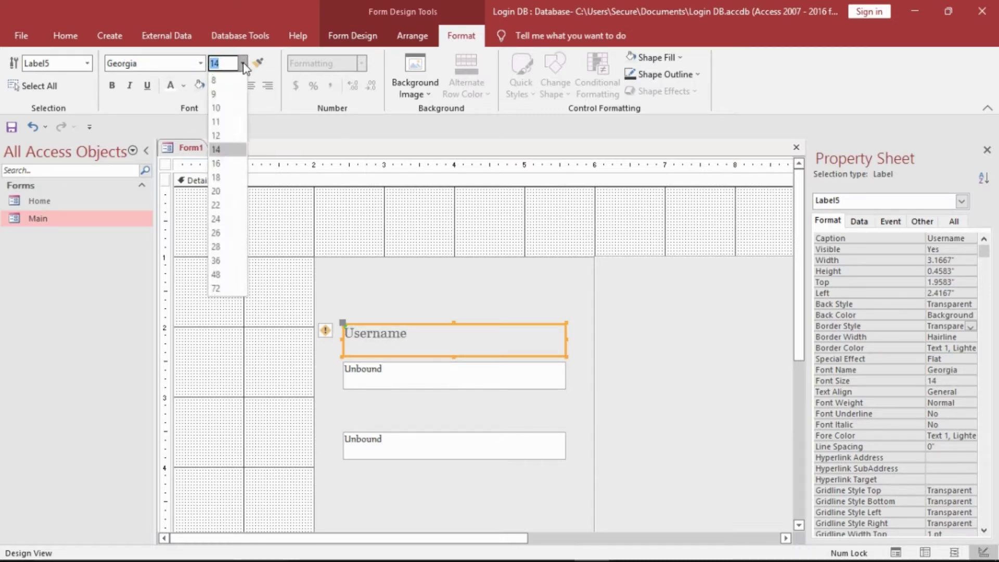
{"action": "left_click", "coordinate": [216, 164]}
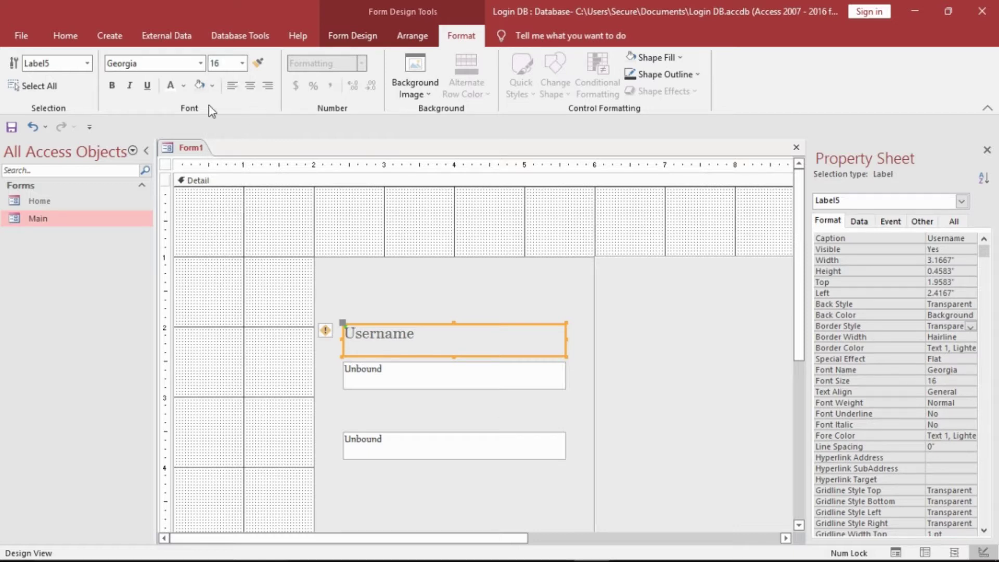
{"action": "left_click", "coordinate": [250, 85]}
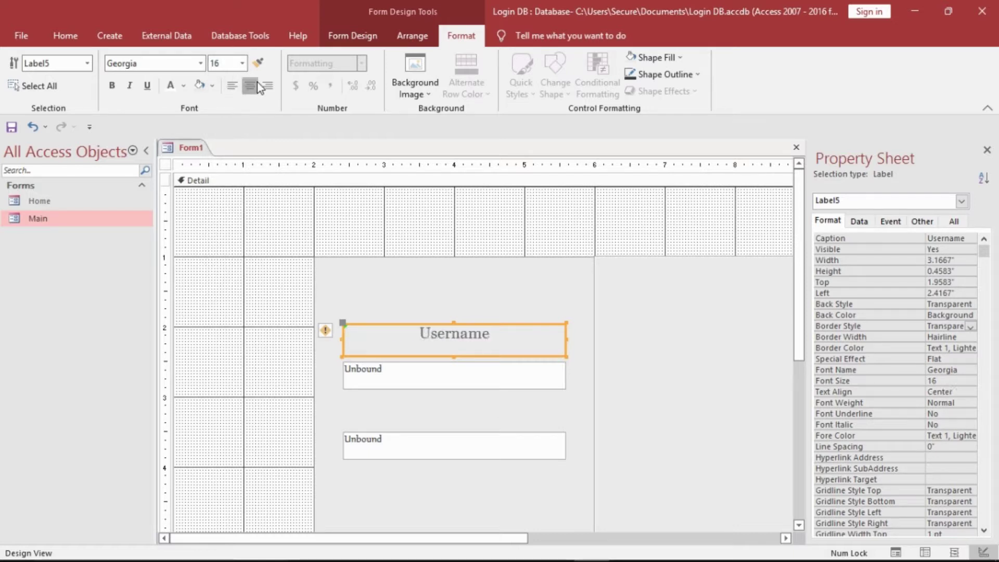
{"action": "left_click", "coordinate": [111, 85]}
{"action": "left_click", "coordinate": [183, 85]}
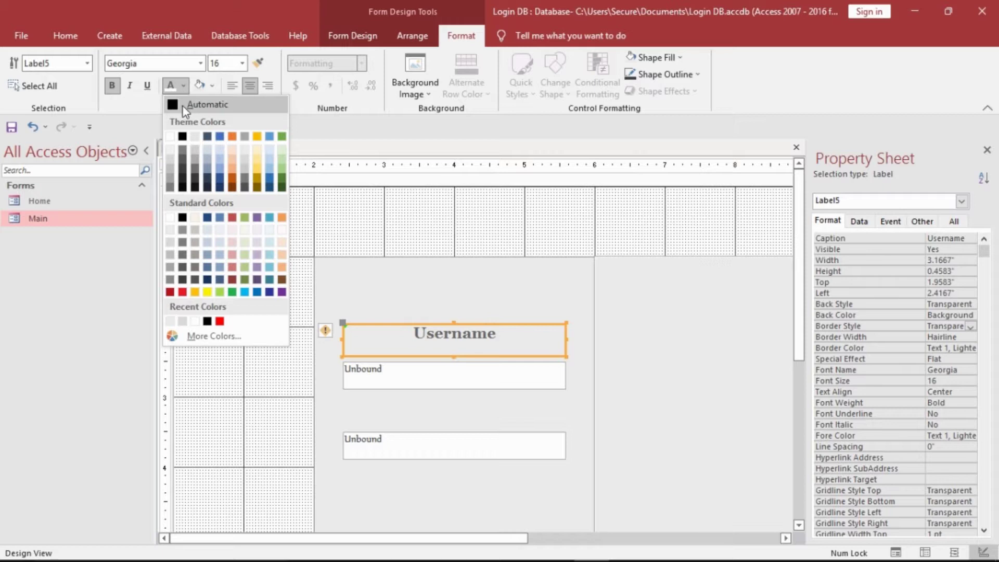
{"action": "left_click", "coordinate": [182, 105]}
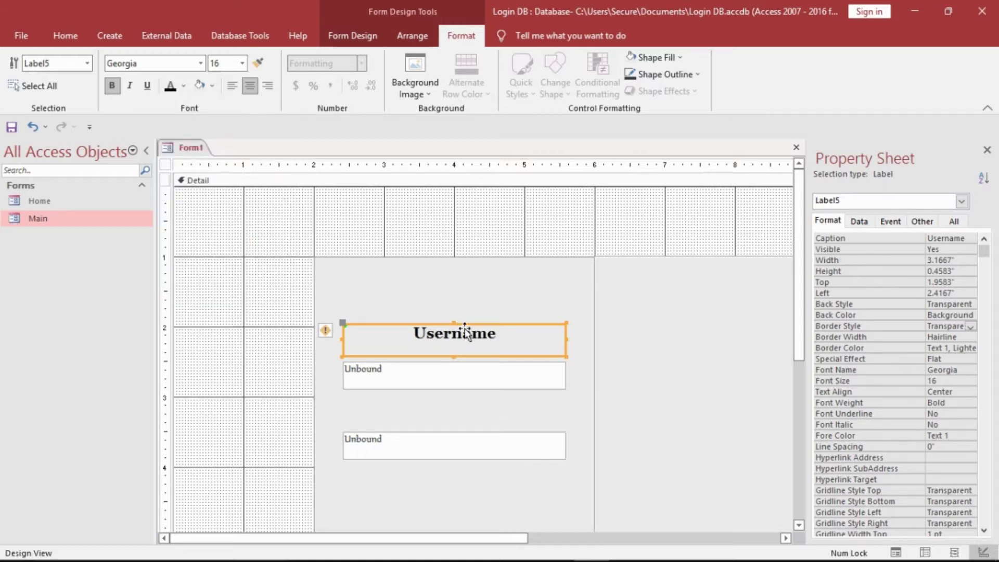
- Shrink the Username label's height to 0.25"
{"action": "left_click_drag", "start_coordinate": [465, 333], "coordinate": [467, 347]}
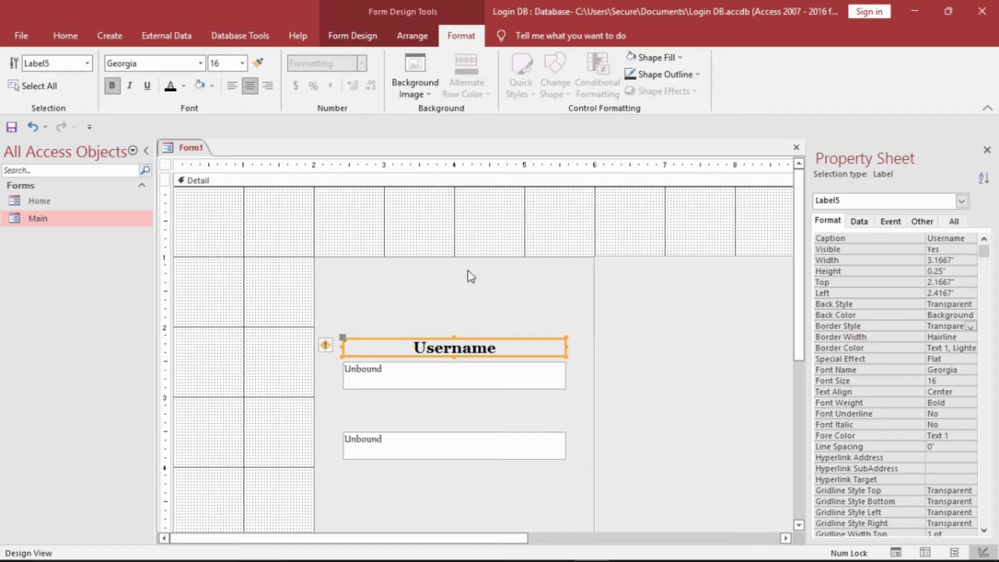
{"action": "left_click", "coordinate": [471, 323]}
{"action": "left_click", "coordinate": [464, 344]}
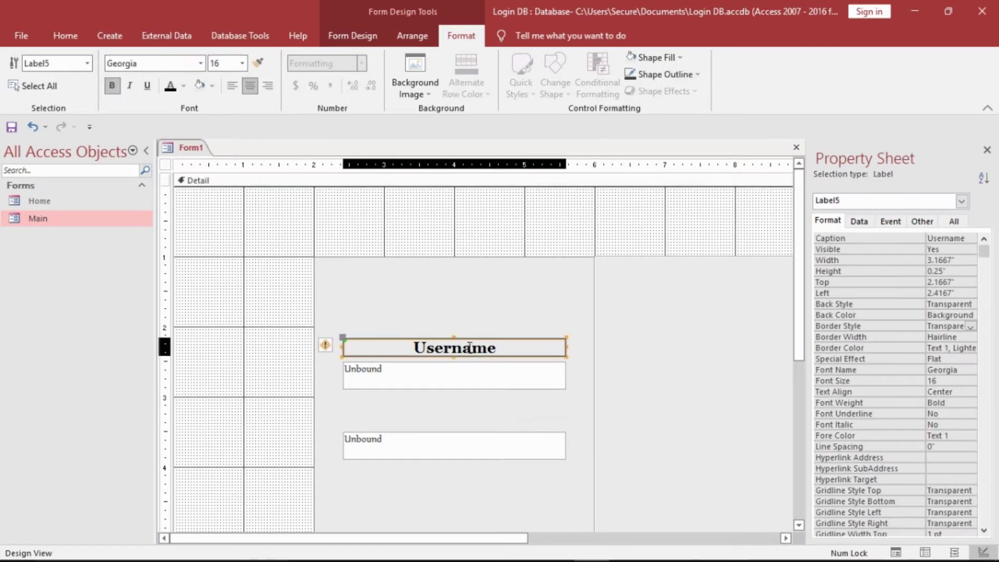
- Copy the Username label and place the copy above the second text box
{"action": "right_click", "coordinate": [464, 344]}
{"action": "left_click", "coordinate": [503, 214]}
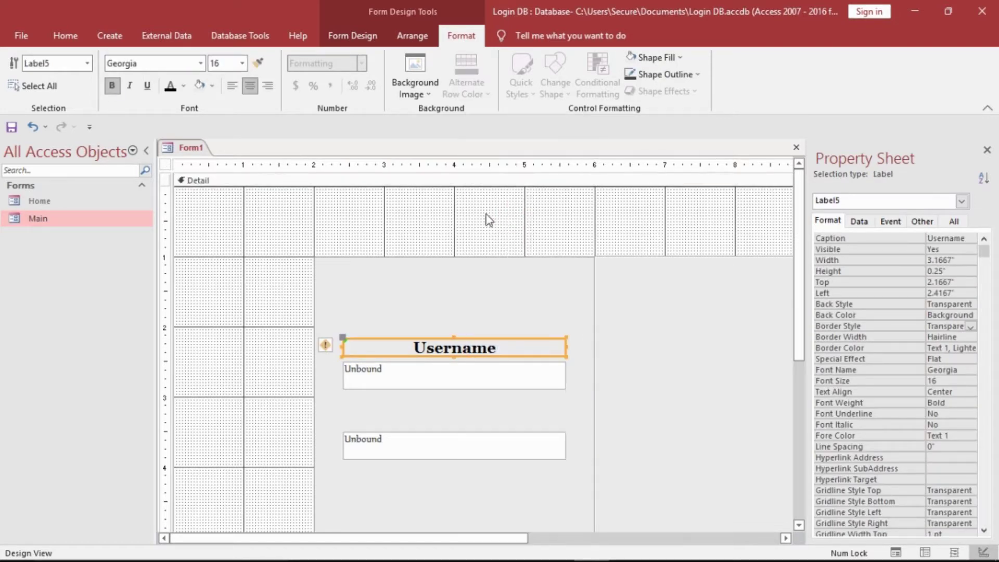
{"action": "left_click", "coordinate": [454, 217]}
{"action": "right_click", "coordinate": [455, 217]}
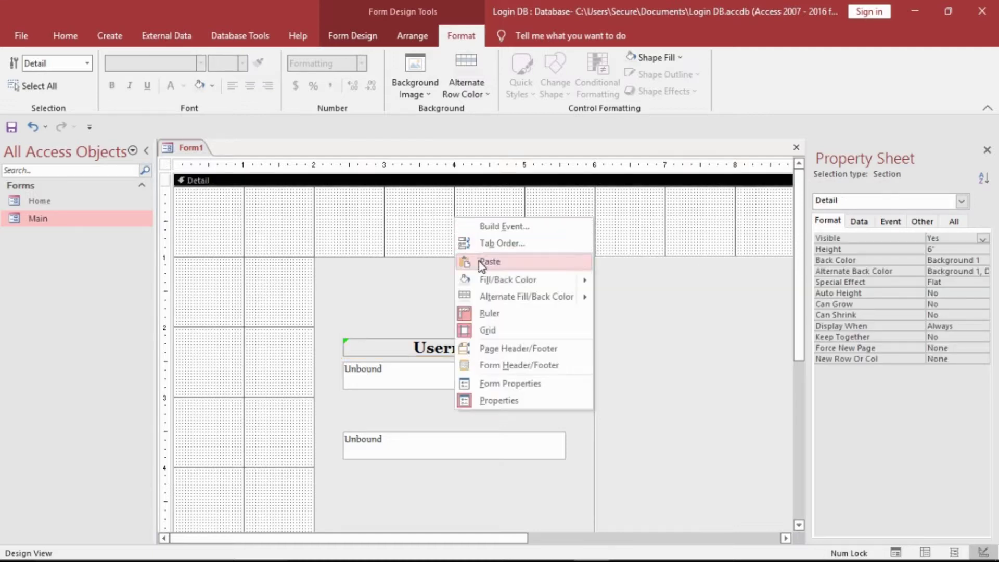
{"action": "left_click", "coordinate": [489, 262]}
{"action": "left_click_drag", "start_coordinate": [373, 211], "coordinate": [544, 437]}
- Rename the copied label to 'Password'
{"action": "left_click", "coordinate": [536, 436]}
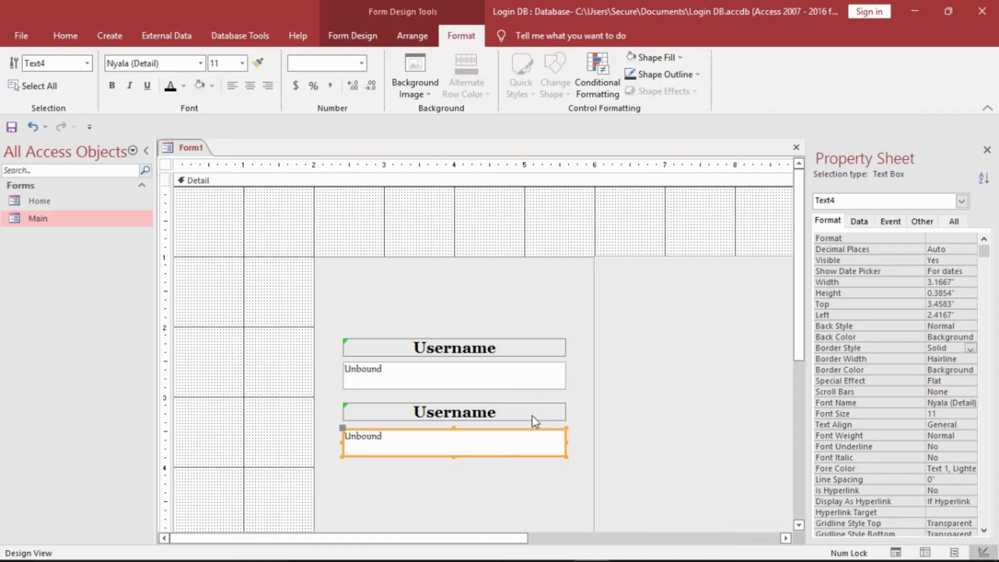
{"action": "left_click", "coordinate": [283, 417]}
{"action": "left_click", "coordinate": [429, 415]}
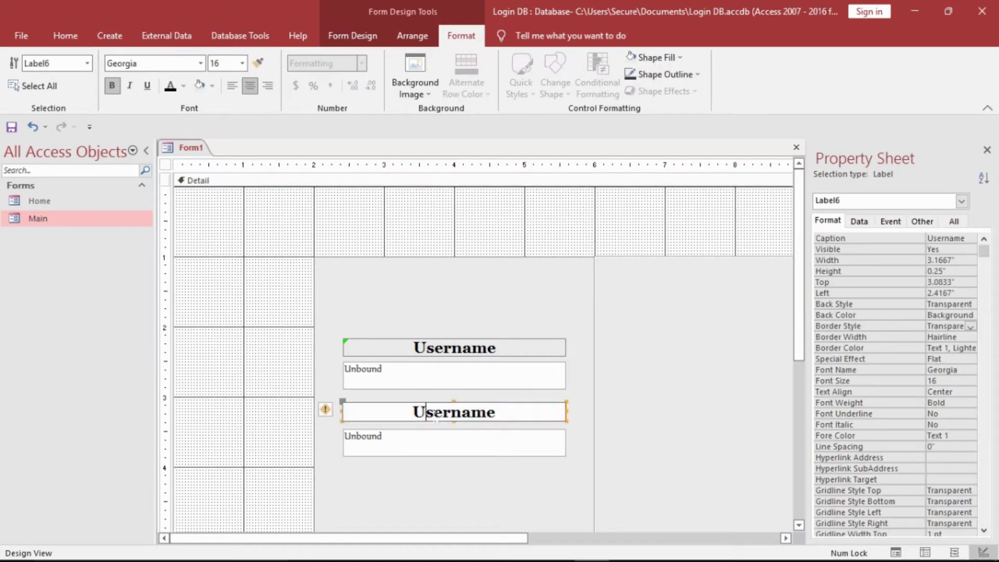
{"action": "double_click", "coordinate": [435, 416]}
{"action": "type", "text": "Password"}
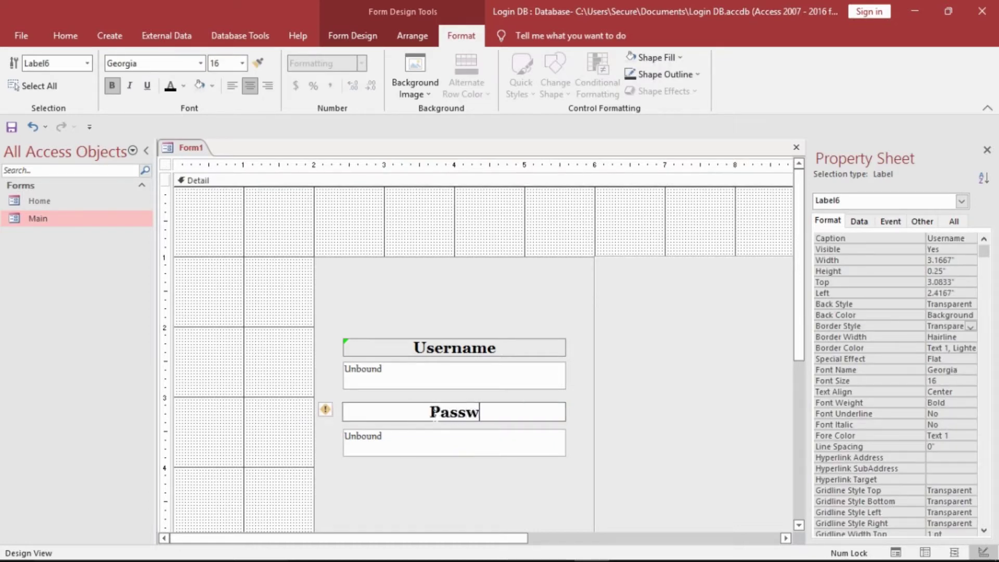
{"action": "left_click", "coordinate": [210, 439]}
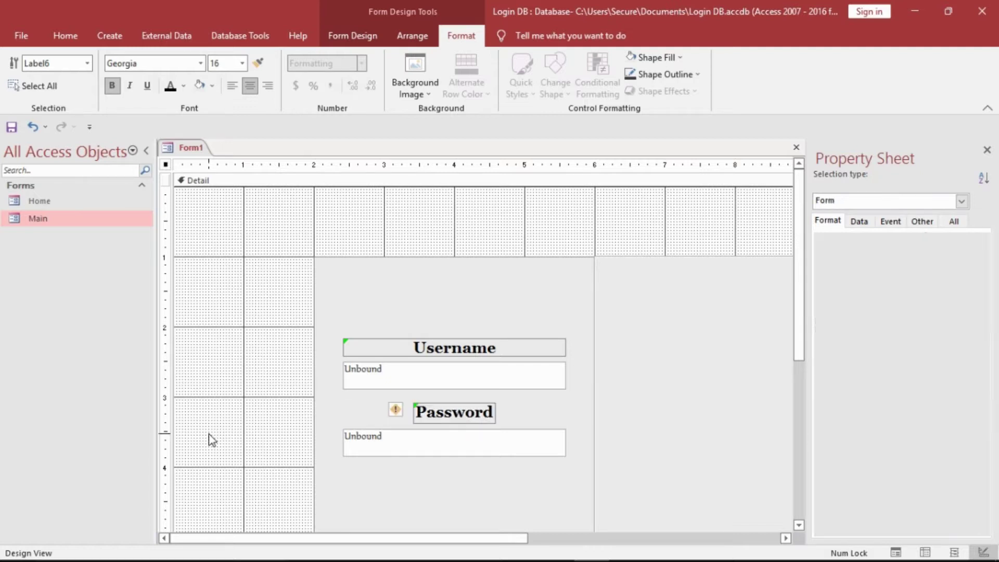
{"action": "left_click", "coordinate": [451, 417]}
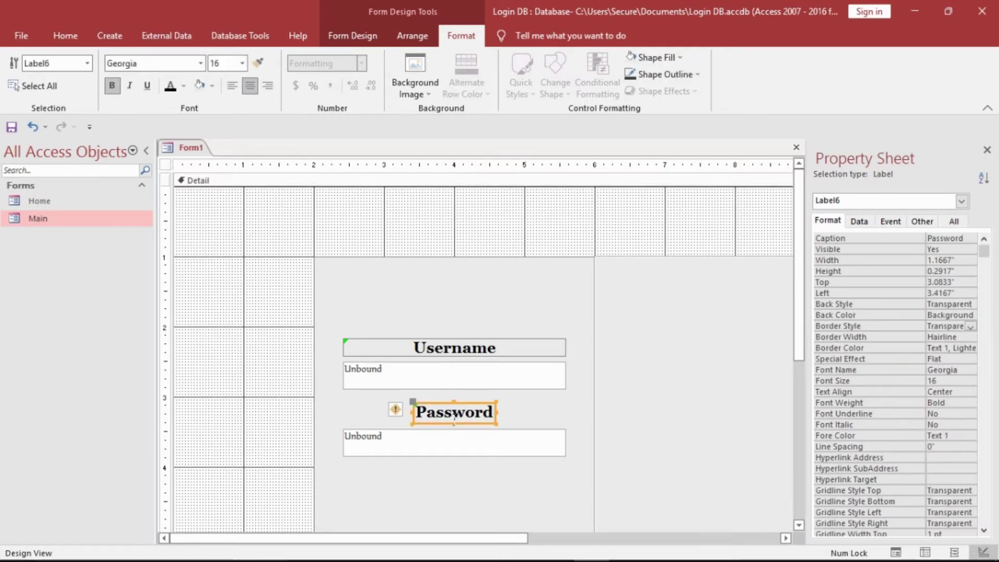
{"action": "left_click", "coordinate": [291, 429]}
{"action": "left_click", "coordinate": [452, 351]}
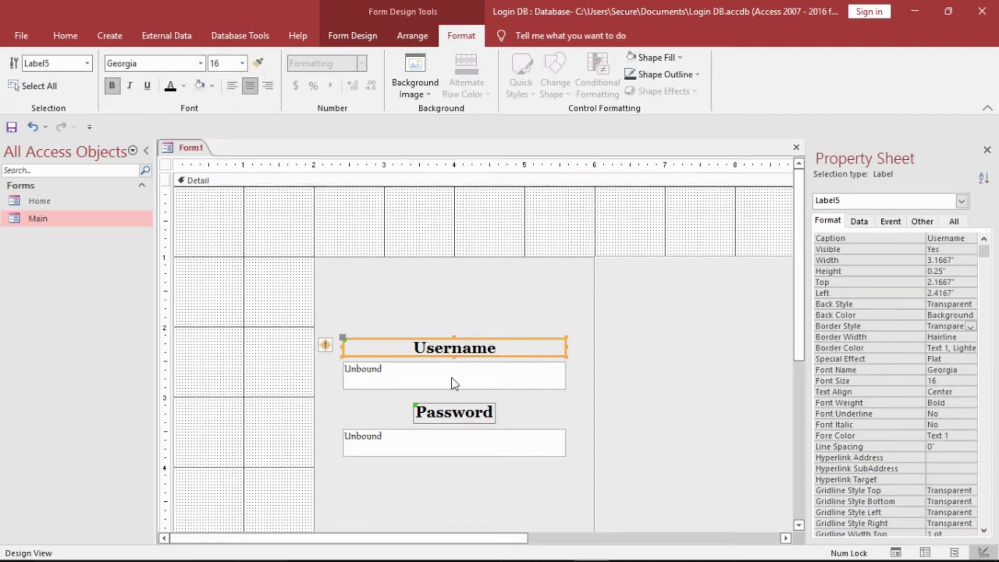
{"action": "left_click", "coordinate": [455, 412]}
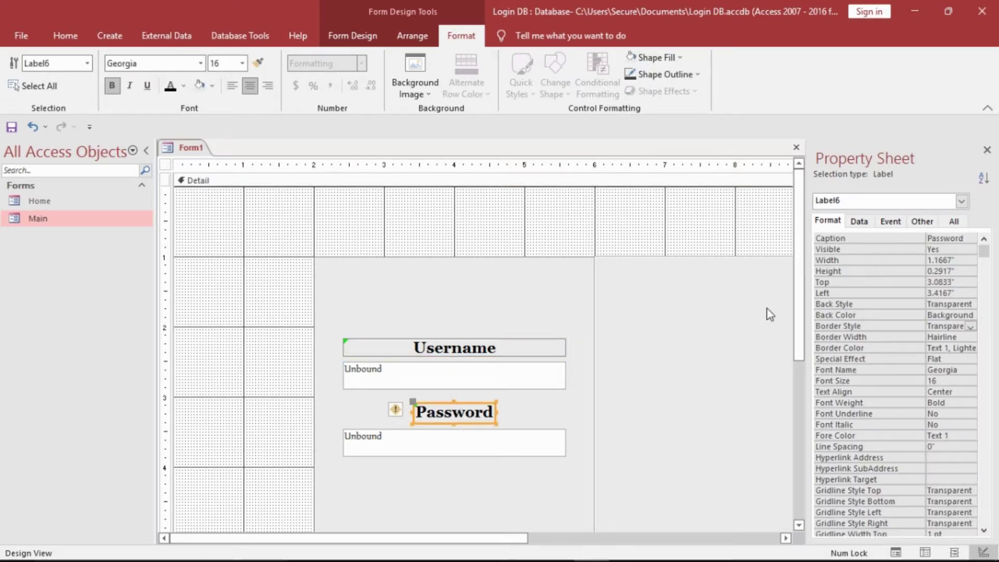
{"action": "left_click_drag", "start_coordinate": [801, 301], "coordinate": [800, 346]}
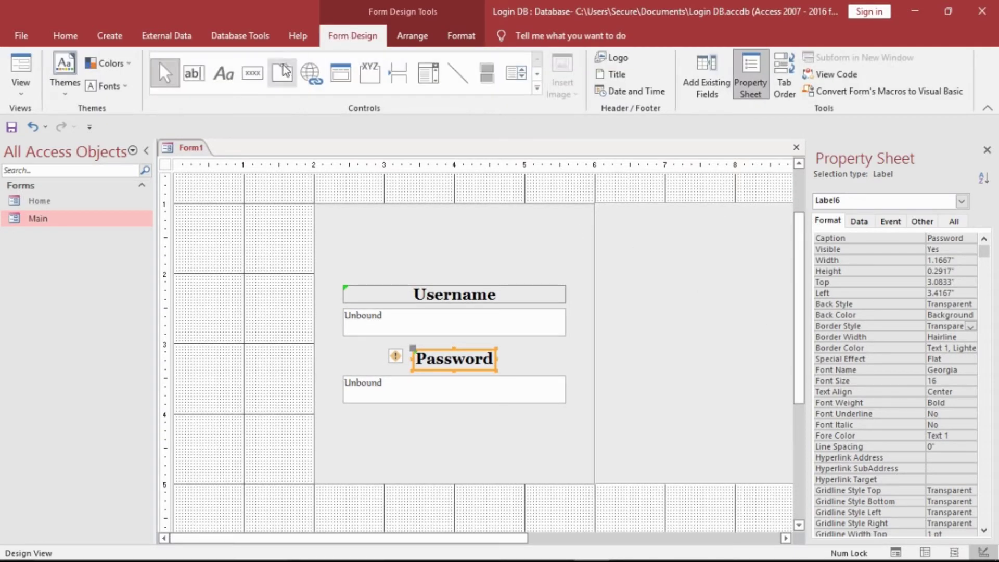
- Draw a command button below the Password label without the wizard, 3.1667" wide
{"action": "left_click", "coordinate": [250, 73]}
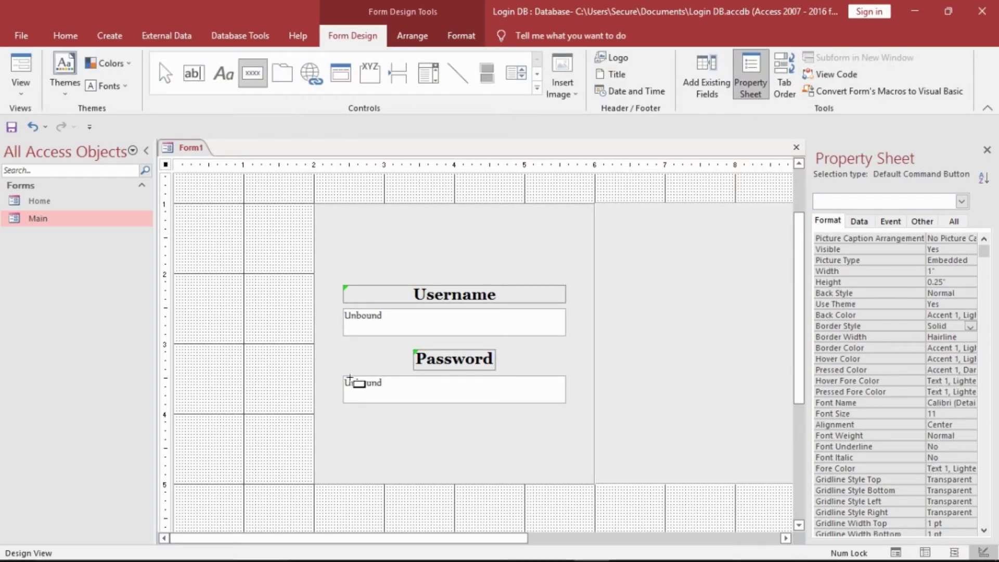
{"action": "mouse_move", "coordinate": [346, 381]}
{"action": "left_mouse_down"}
{"action": "mouse_move", "coordinate": [390, 401]}
{"action": "mouse_move", "coordinate": [569, 403]}
{"action": "left_mouse_up"}
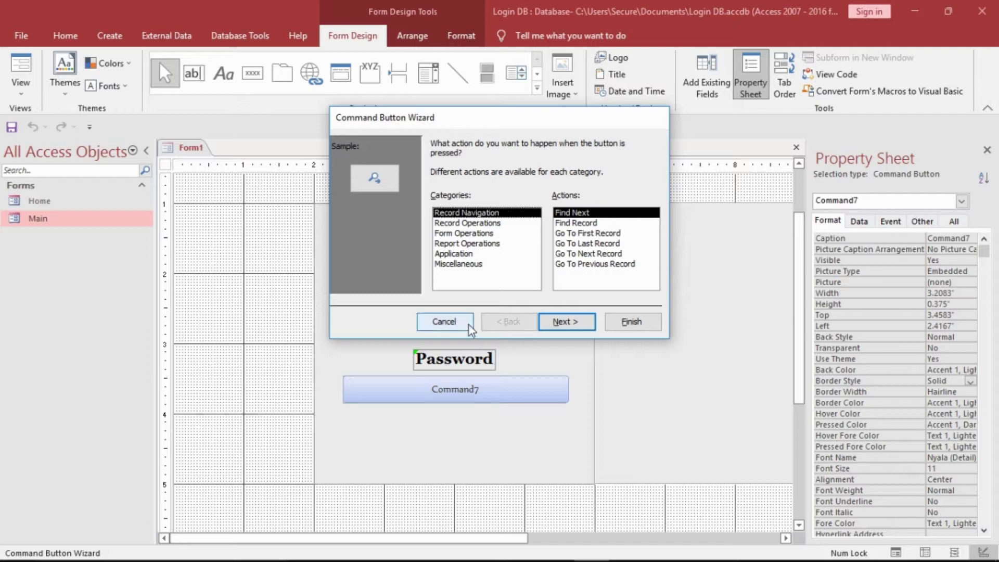
{"action": "left_click", "coordinate": [467, 323]}
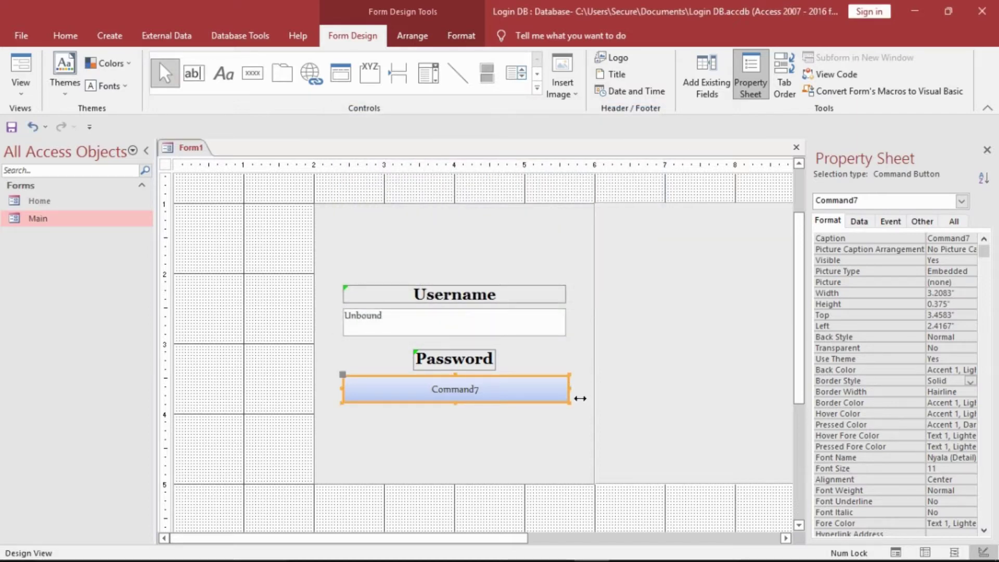
{"action": "left_click_drag", "start_coordinate": [580, 398], "coordinate": [578, 397]}
- Caption the button 'Login' and move it down to uncover the password text box
{"action": "left_click", "coordinate": [548, 394]}
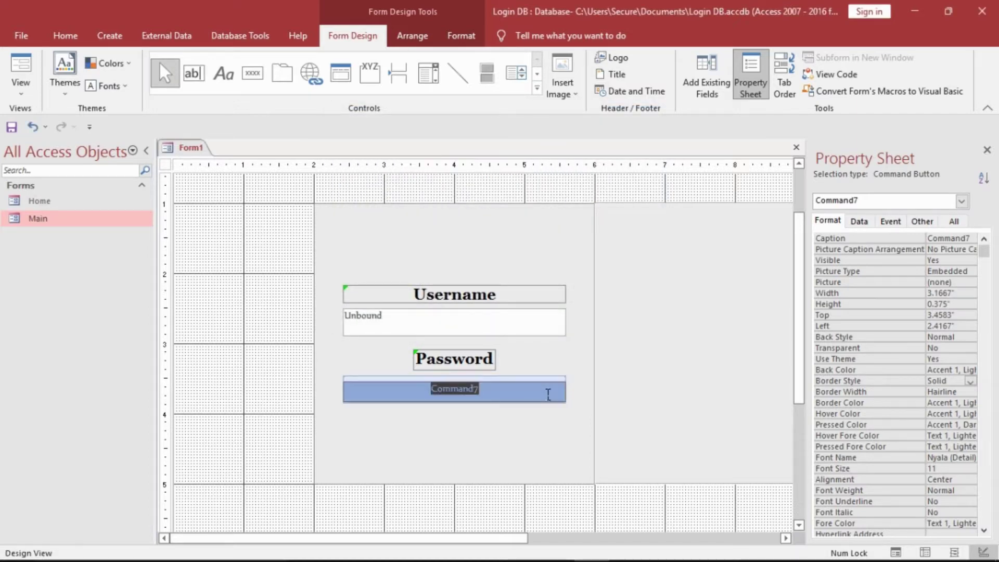
{"action": "type", "text": "Login"}
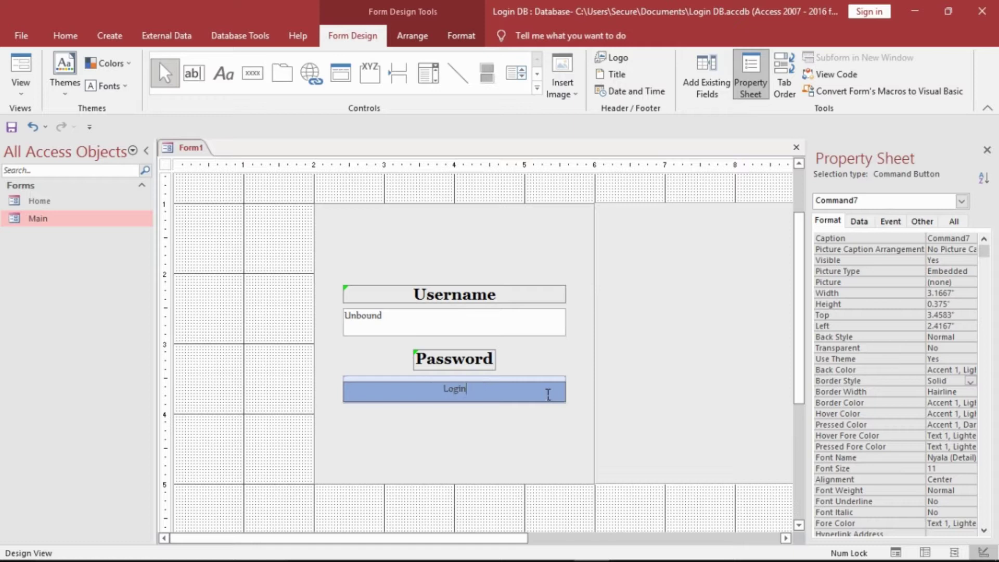
{"action": "left_click", "coordinate": [210, 396]}
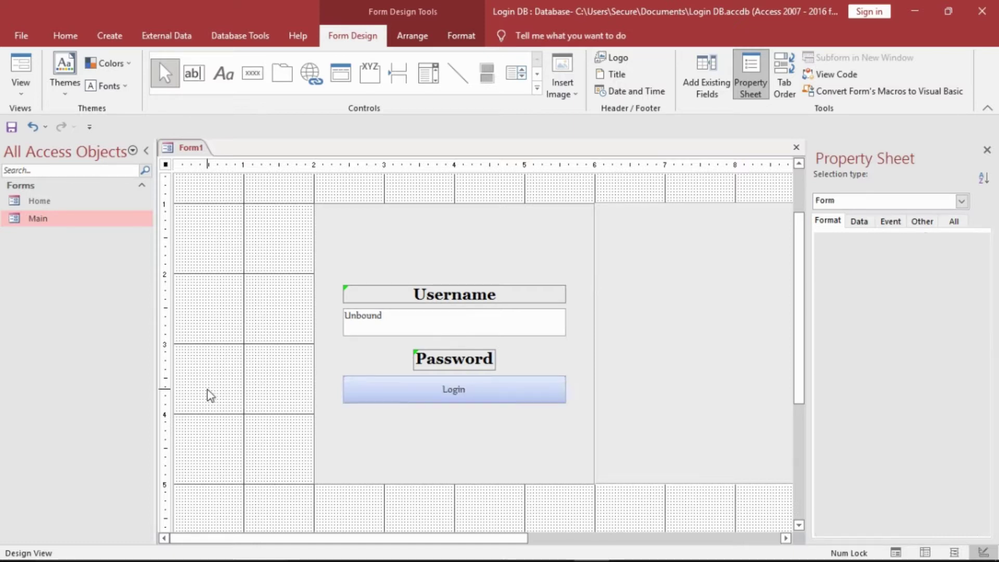
{"action": "left_click", "coordinate": [451, 372]}
{"action": "left_click", "coordinate": [454, 382]}
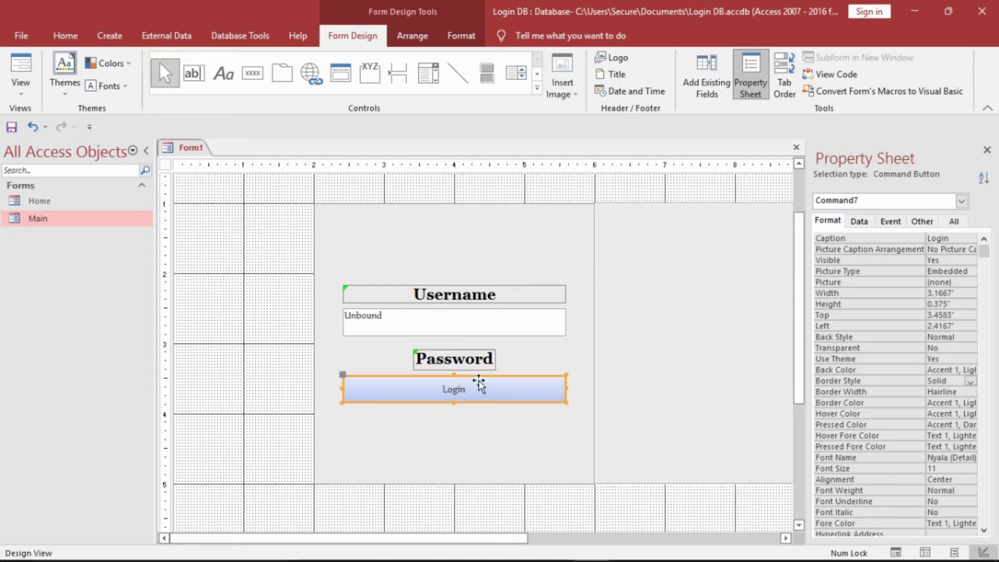
{"action": "left_click_drag", "start_coordinate": [479, 385], "coordinate": [479, 419]}
{"action": "left_click", "coordinate": [487, 394]}
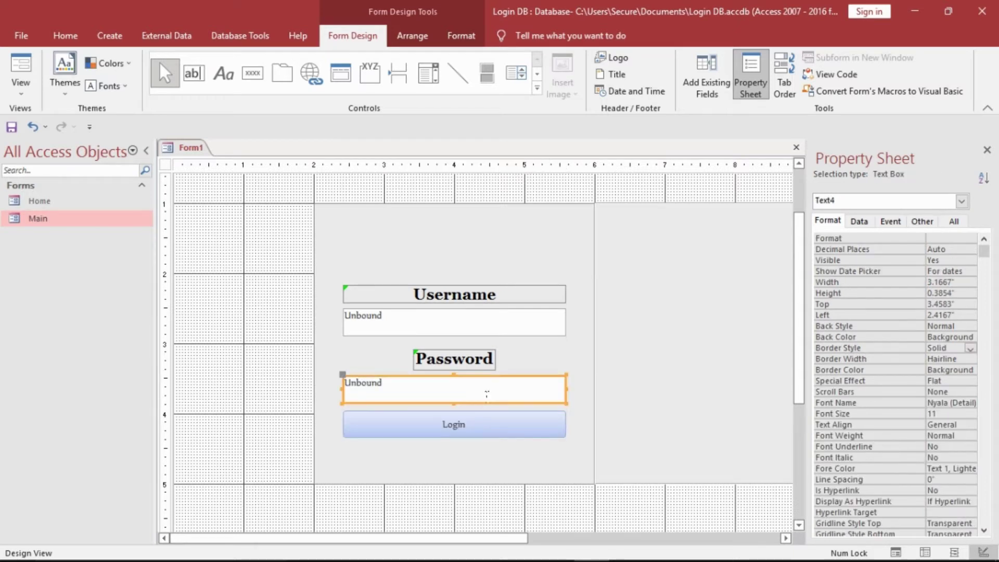
- Reposition the password box under its label and make the Login button 0.4167" tall
{"action": "mouse_move", "coordinate": [504, 386]}
{"action": "left_mouse_down"}
{"action": "mouse_move", "coordinate": [507, 317]}
{"action": "mouse_move", "coordinate": [503, 384]}
{"action": "left_mouse_up"}
{"action": "left_click", "coordinate": [494, 419]}
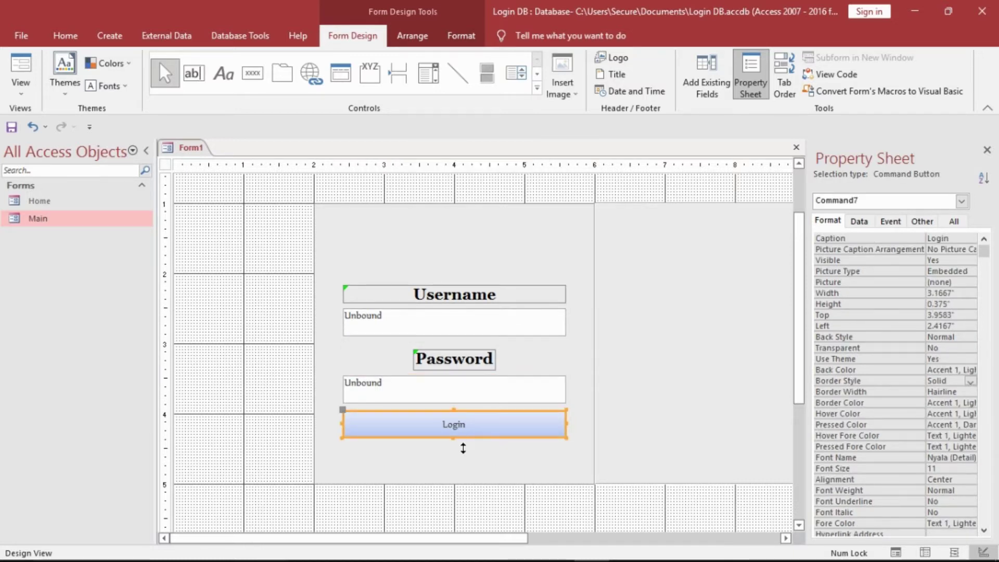
{"action": "left_click_drag", "start_coordinate": [465, 448], "coordinate": [472, 441]}
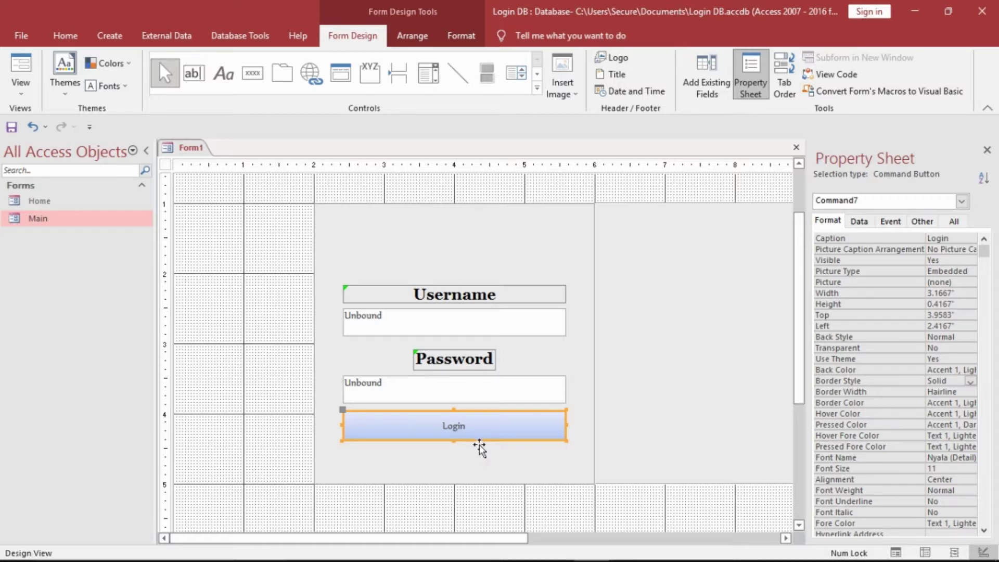
- Paste a copy of the Login button, Command8, beneath it at 4.5" down, 2.4167" left
{"action": "right_click", "coordinate": [475, 441]}
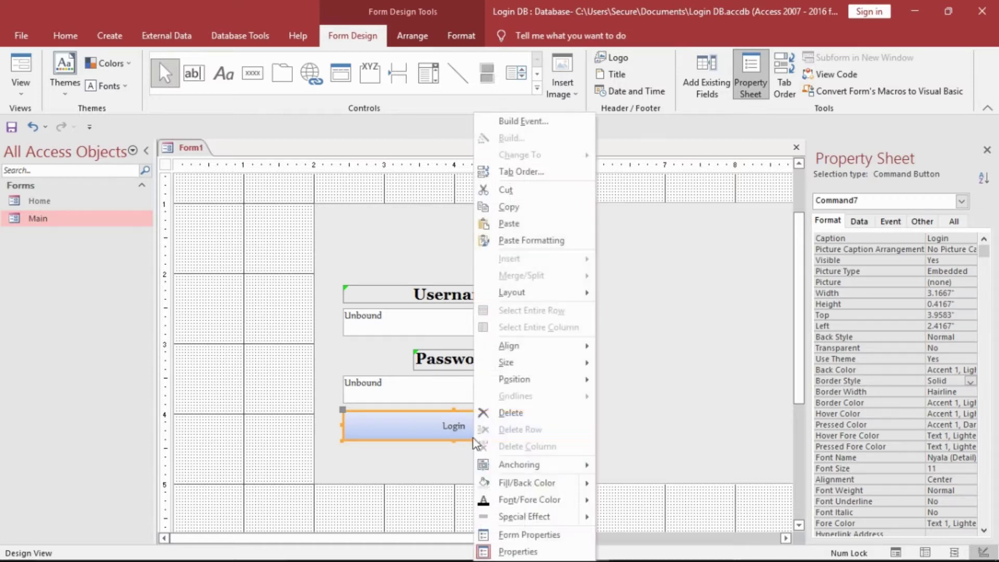
{"action": "left_click", "coordinate": [527, 210]}
{"action": "left_click", "coordinate": [250, 224]}
{"action": "right_click", "coordinate": [248, 223]}
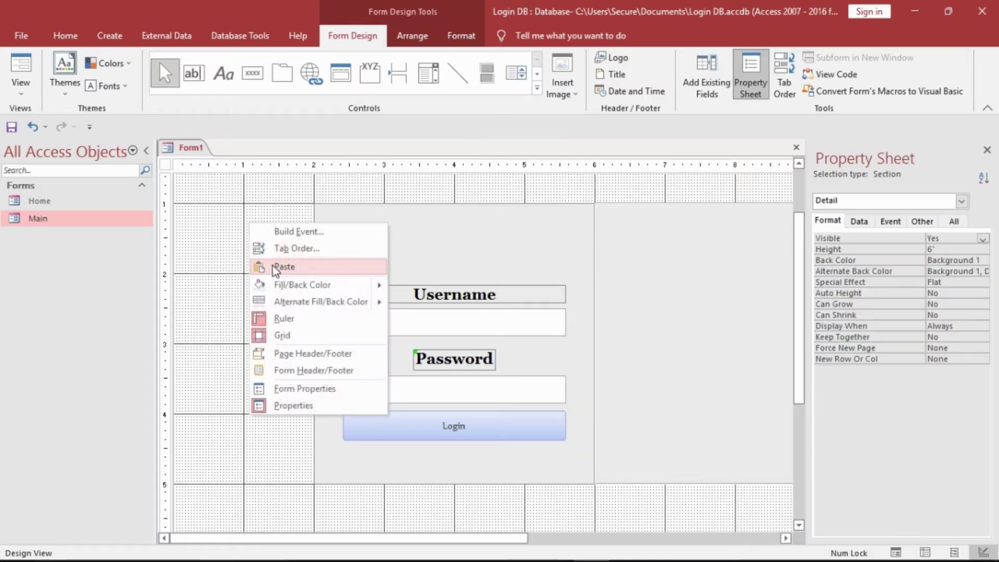
{"action": "left_click", "coordinate": [273, 265]}
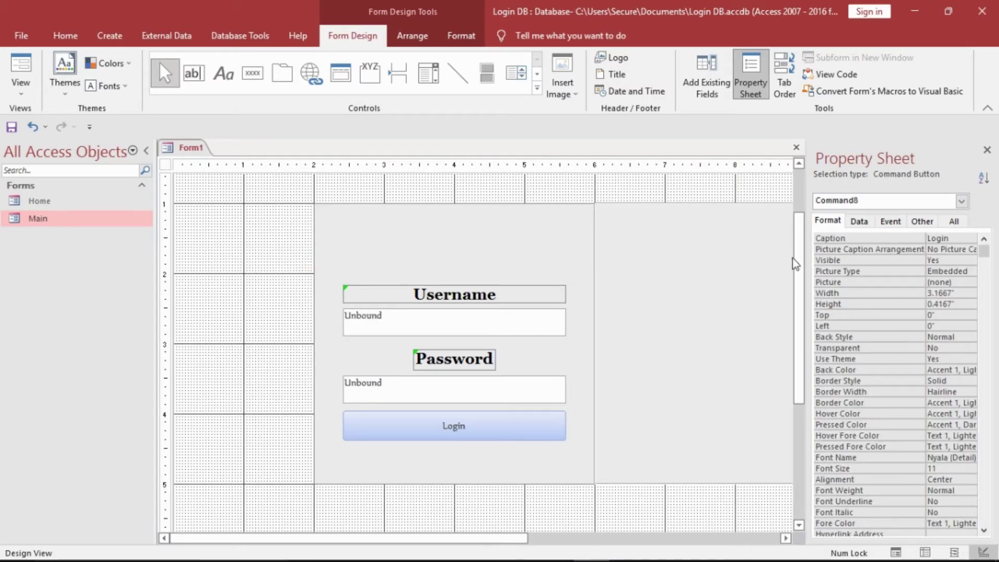
{"action": "scroll", "coordinate": [704, 218], "scroll_direction": "up", "scroll_amount": 2}
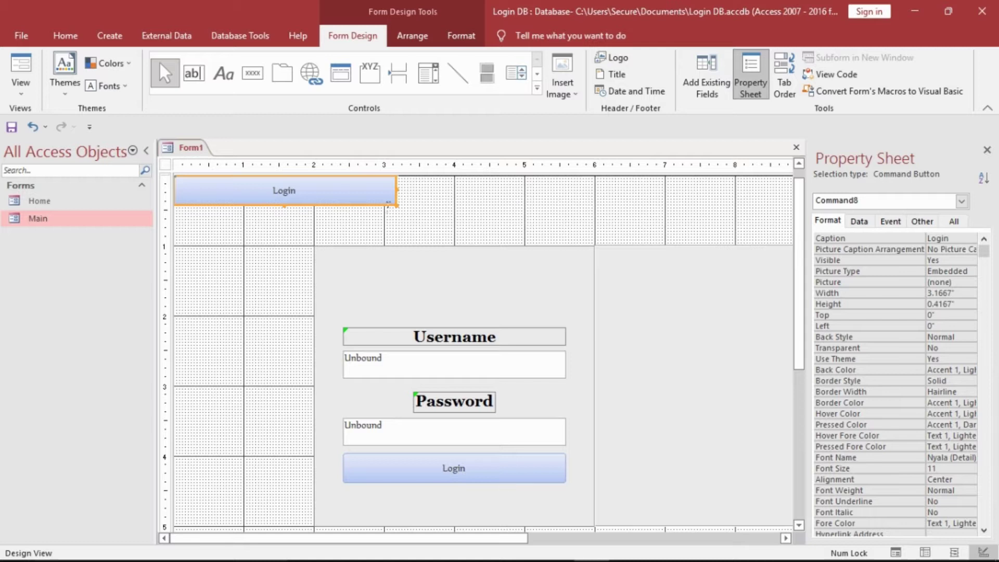
{"action": "left_click_drag", "start_coordinate": [386, 210], "coordinate": [555, 526]}
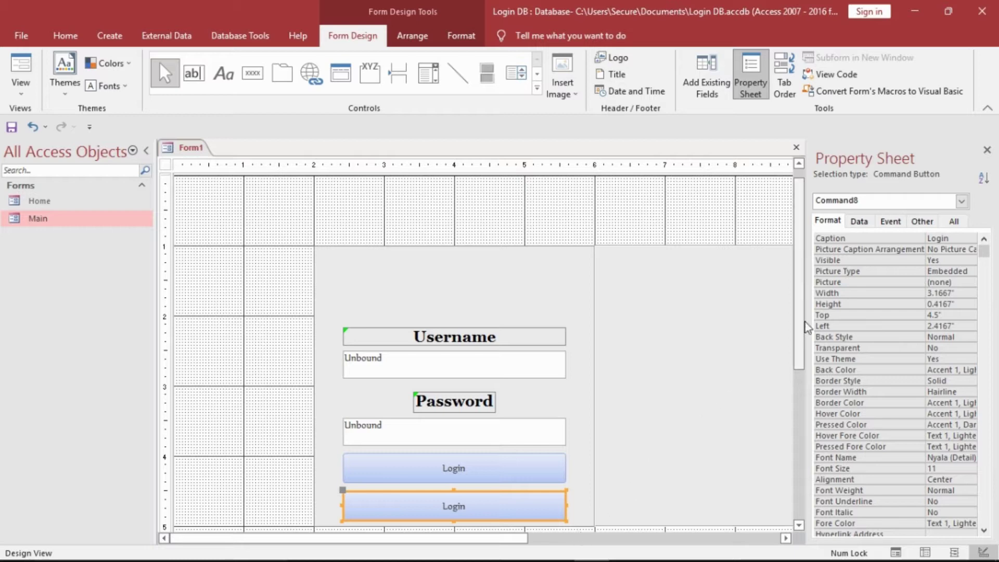
{"action": "left_click_drag", "start_coordinate": [801, 323], "coordinate": [801, 416]}
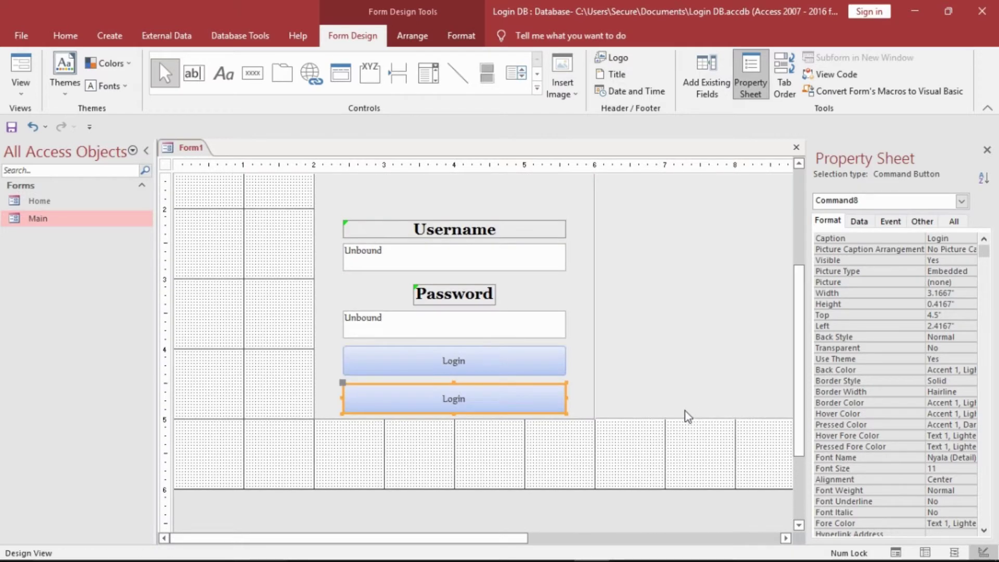
- Stretch the central grey rectangle to 5 inches tall and lower the Detail section's bottom edge
{"action": "left_click", "coordinate": [605, 429]}
{"action": "left_click", "coordinate": [590, 416]}
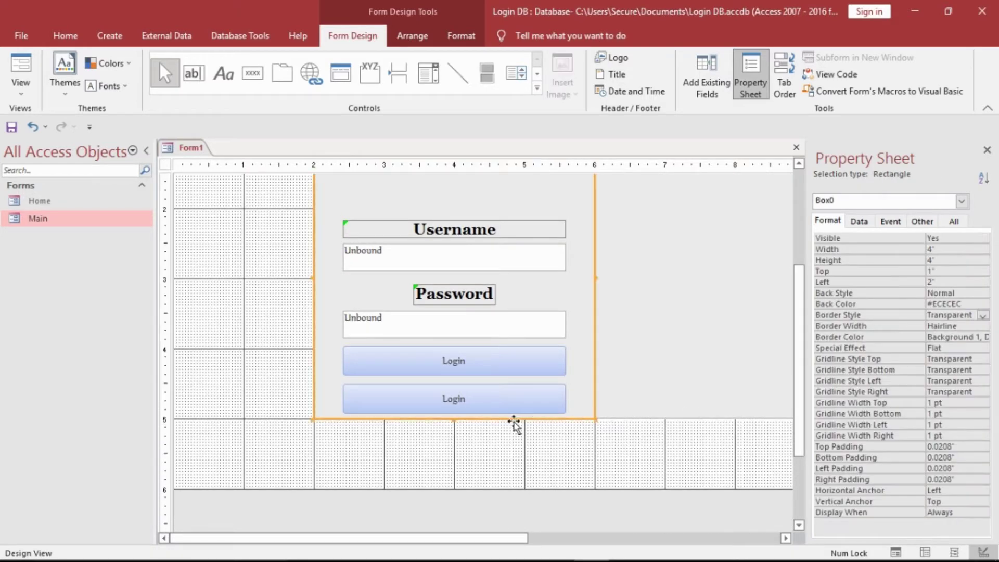
{"action": "left_click_drag", "start_coordinate": [466, 431], "coordinate": [471, 500]}
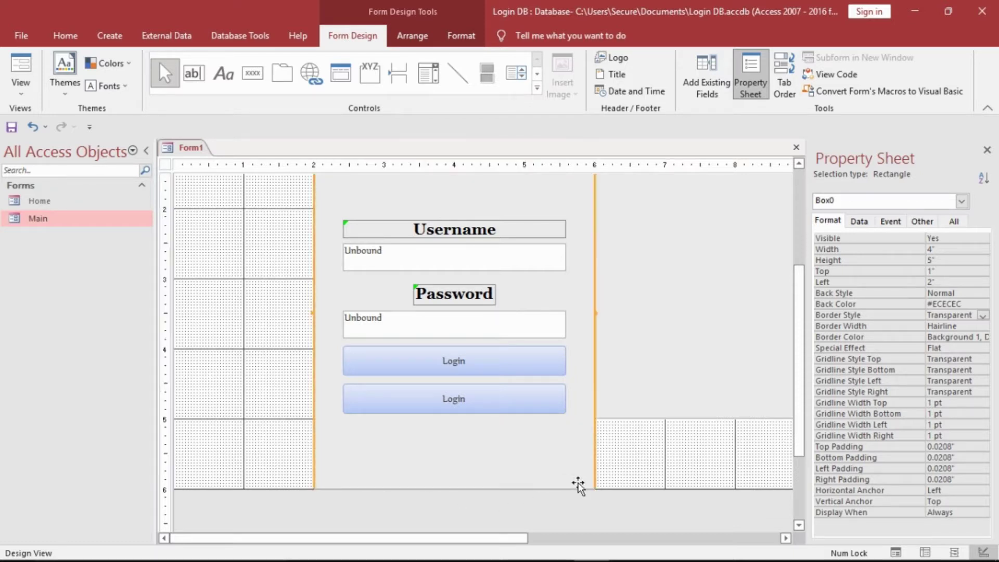
{"action": "mouse_move", "coordinate": [627, 497]}
{"action": "left_mouse_down"}
{"action": "mouse_move", "coordinate": [632, 546]}
{"action": "mouse_move", "coordinate": [632, 502]}
{"action": "left_mouse_up"}
- Extend the right grey rectangle to 5 inches tall
{"action": "left_click", "coordinate": [654, 427]}
{"action": "left_click", "coordinate": [682, 341]}
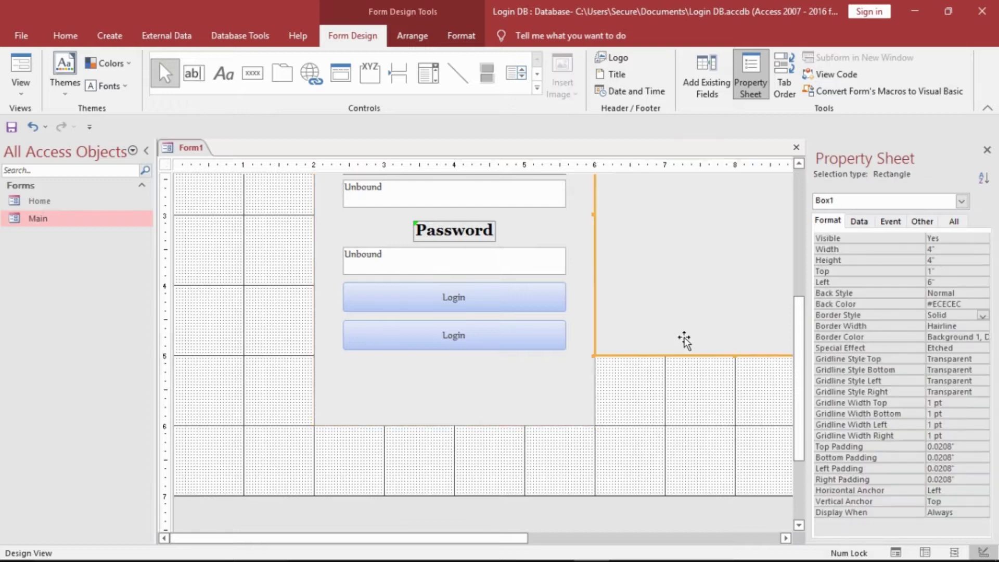
{"action": "left_click_drag", "start_coordinate": [745, 366], "coordinate": [747, 427]}
{"action": "left_click", "coordinate": [679, 458]}
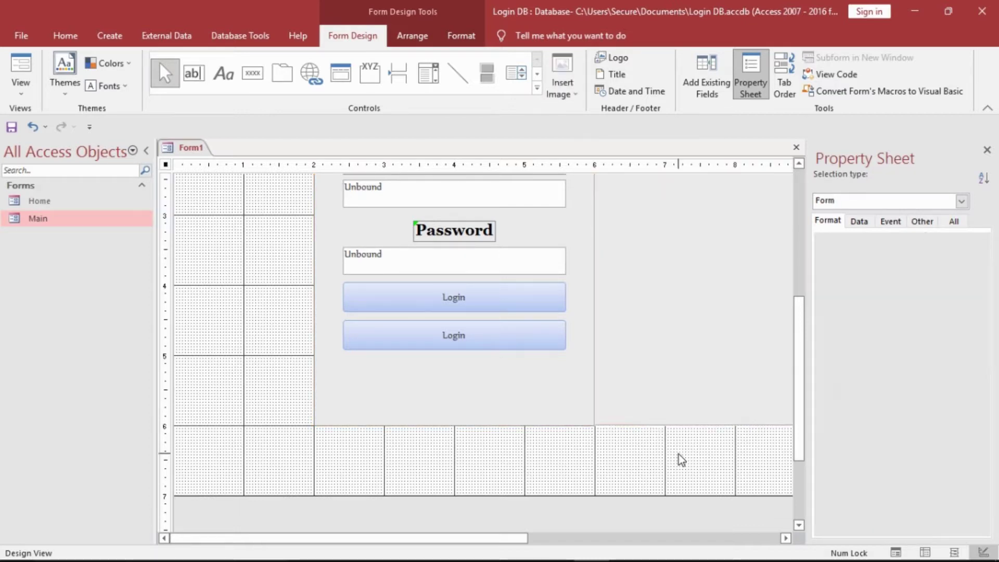
{"action": "left_click", "coordinate": [532, 340]}
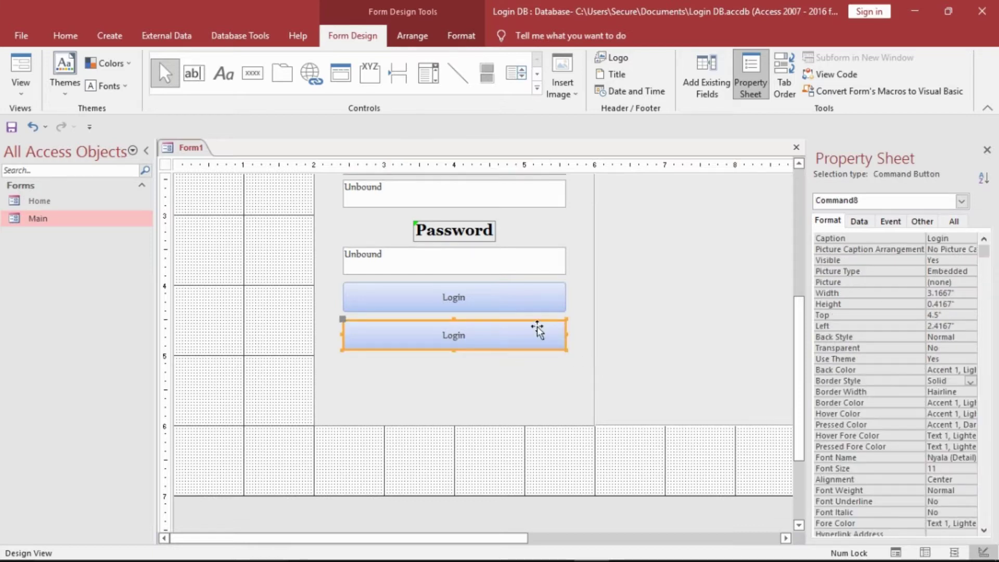
- Move both buttons lower and caption the lower button 'Exit'
{"action": "left_click_drag", "start_coordinate": [537, 331], "coordinate": [537, 353]}
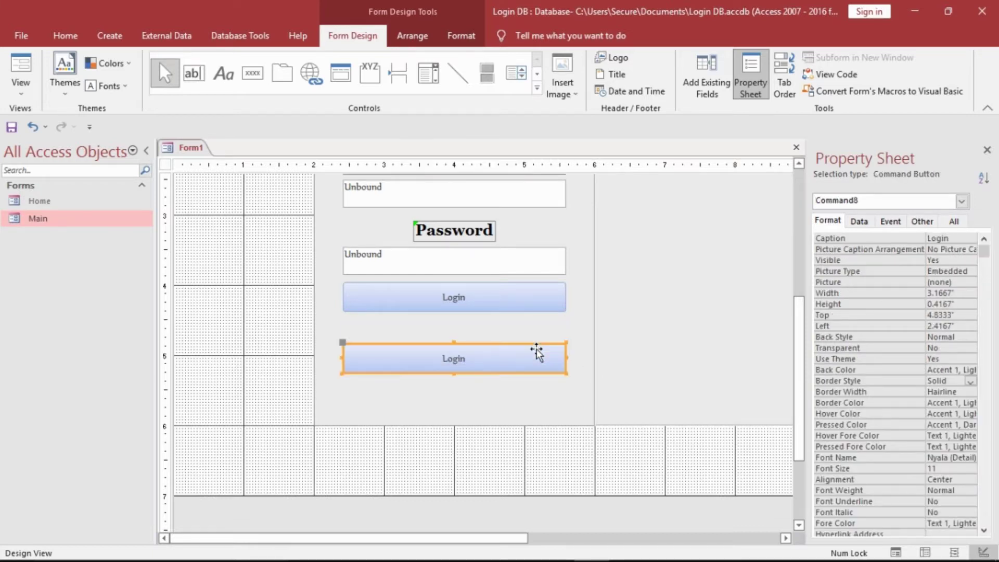
{"action": "left_click", "coordinate": [542, 297]}
{"action": "left_click_drag", "start_coordinate": [542, 294], "coordinate": [541, 323]}
{"action": "left_click", "coordinate": [533, 353]}
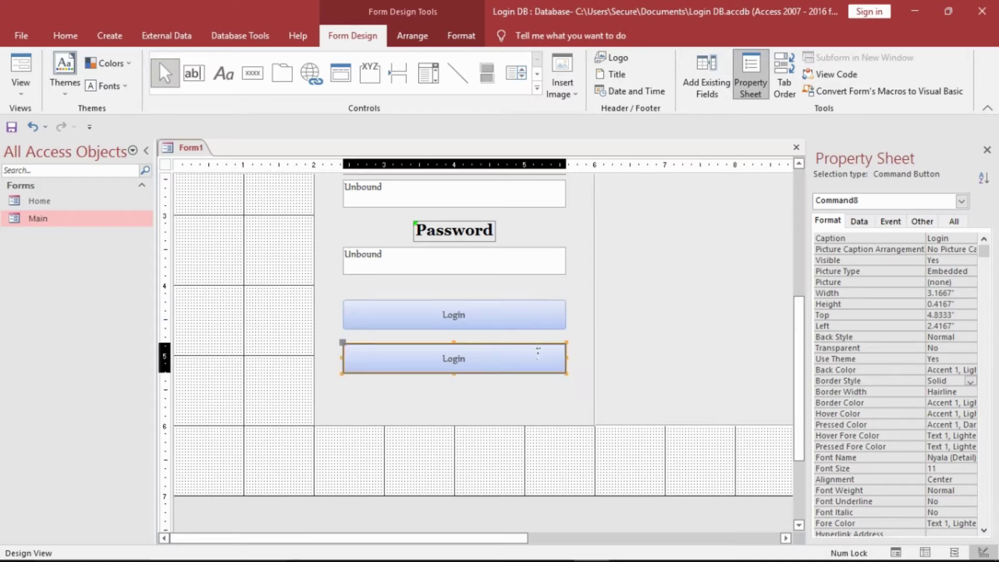
{"action": "left_click", "coordinate": [537, 354]}
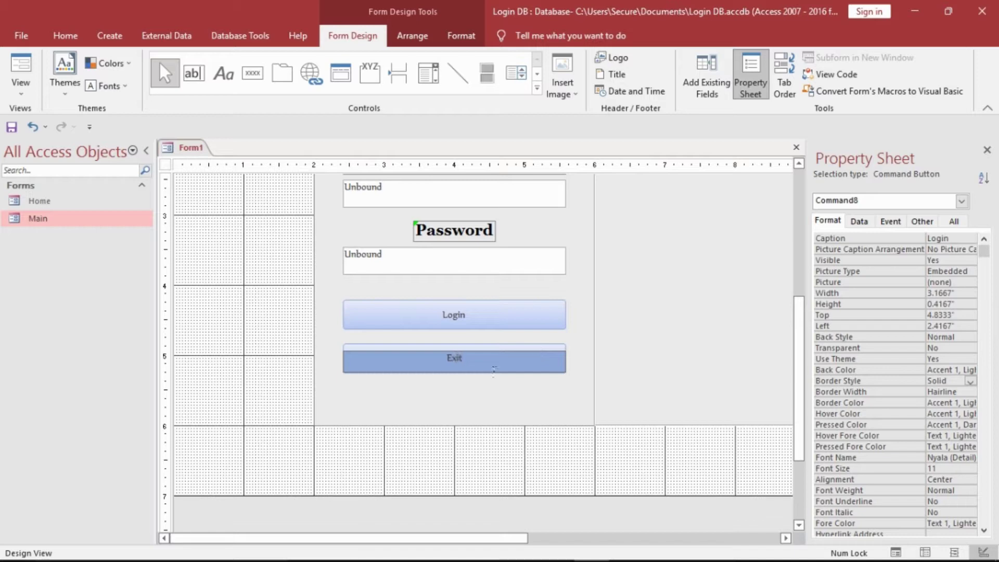
{"action": "left_click", "coordinate": [271, 382]}
- Select the Login and Exit buttons along with the Password and Username text boxes
{"action": "left_click_drag", "start_coordinate": [410, 375], "coordinate": [442, 335]}
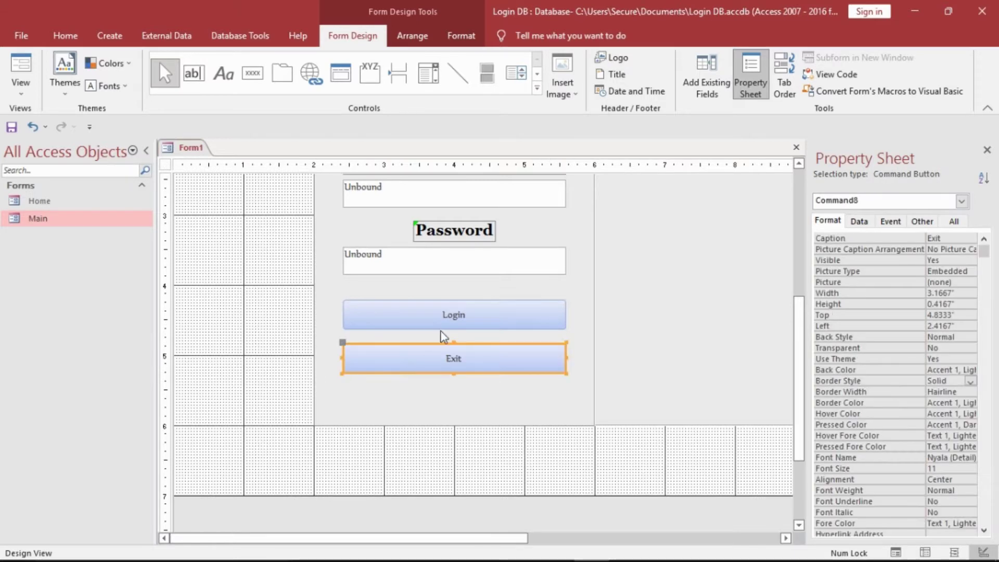
{"action": "left_click", "coordinate": [469, 263], "text": "shift"}
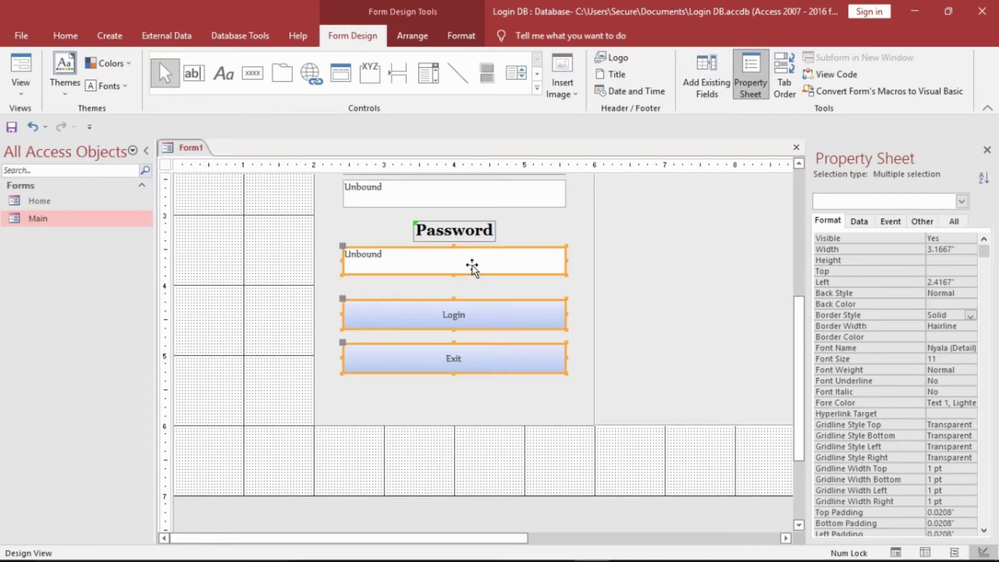
{"action": "left_click", "coordinate": [492, 194], "text": "shift"}
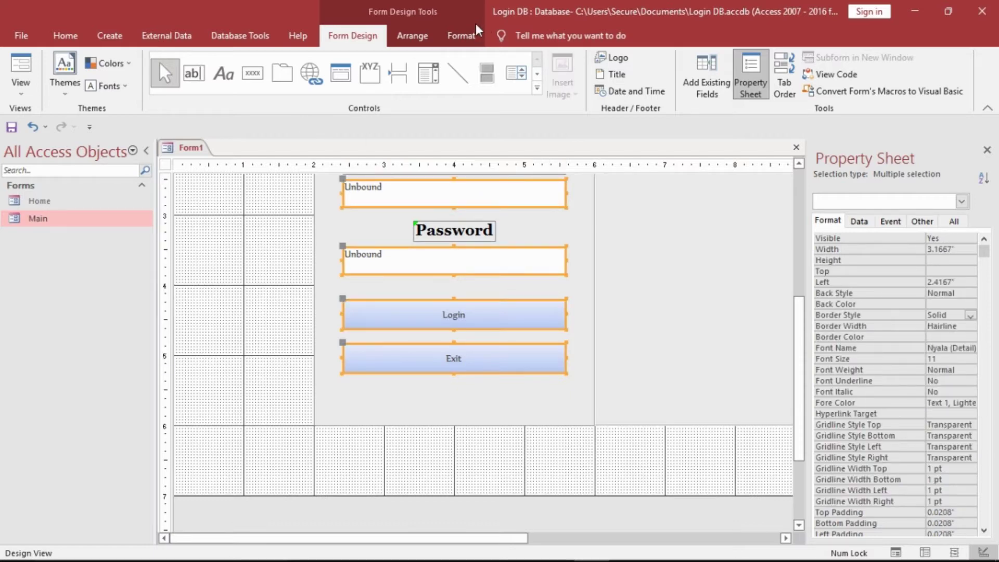
- Format the two text boxes and the Login and Exit buttons as Georgia 16 with Text 1 colour
{"action": "double_click", "coordinate": [475, 23]}
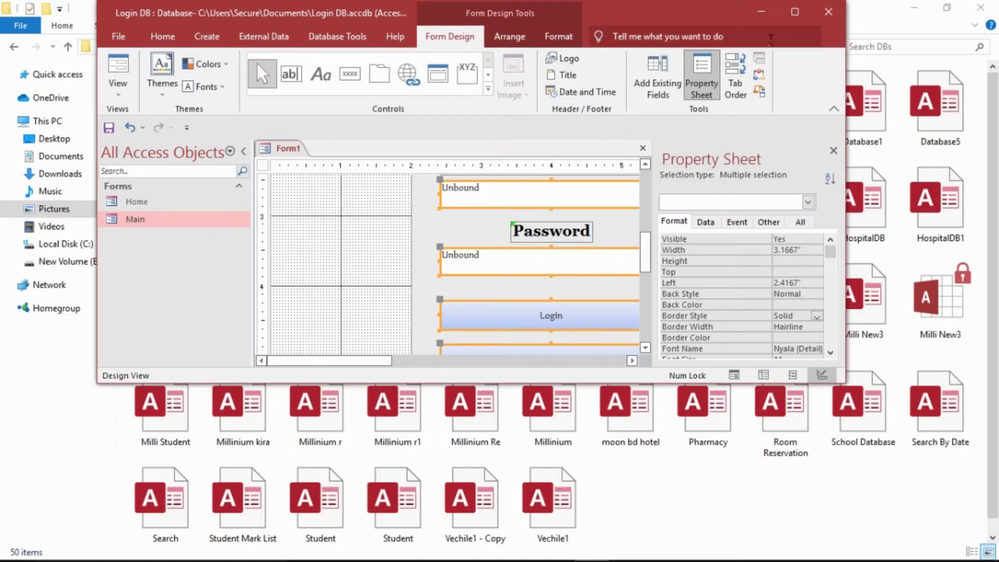
{"action": "left_click", "coordinate": [791, 10]}
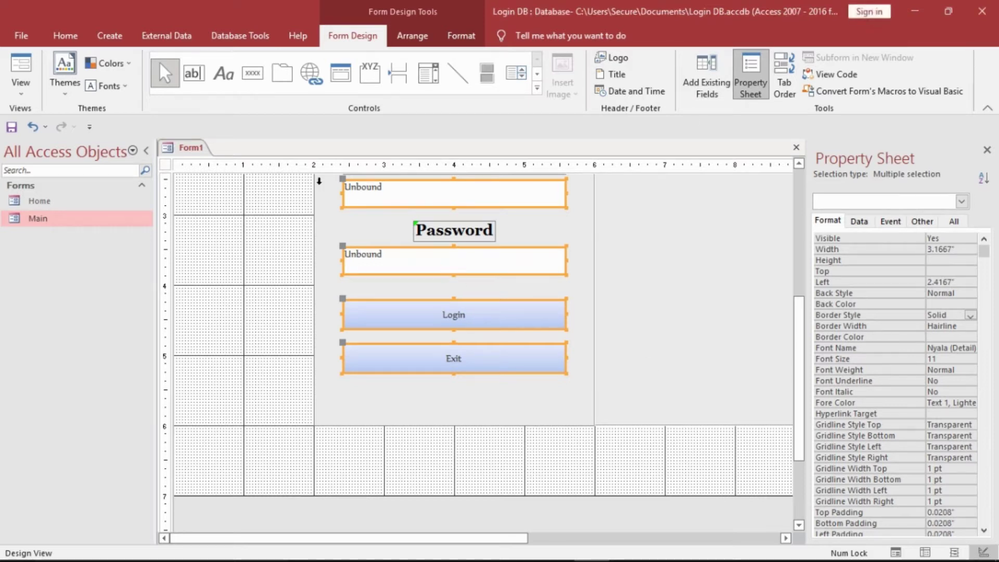
{"action": "left_click", "coordinate": [452, 34]}
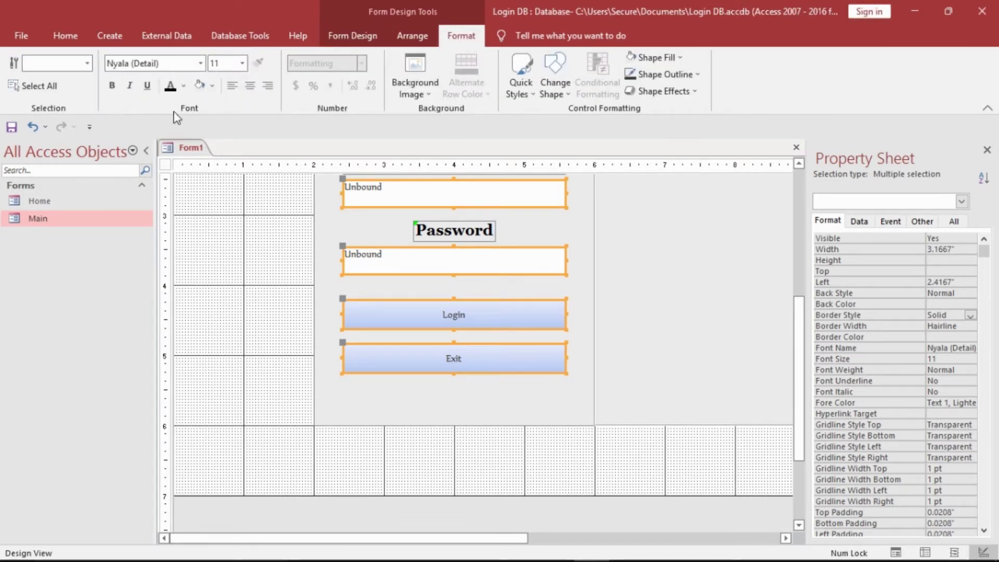
{"action": "left_click", "coordinate": [177, 67]}
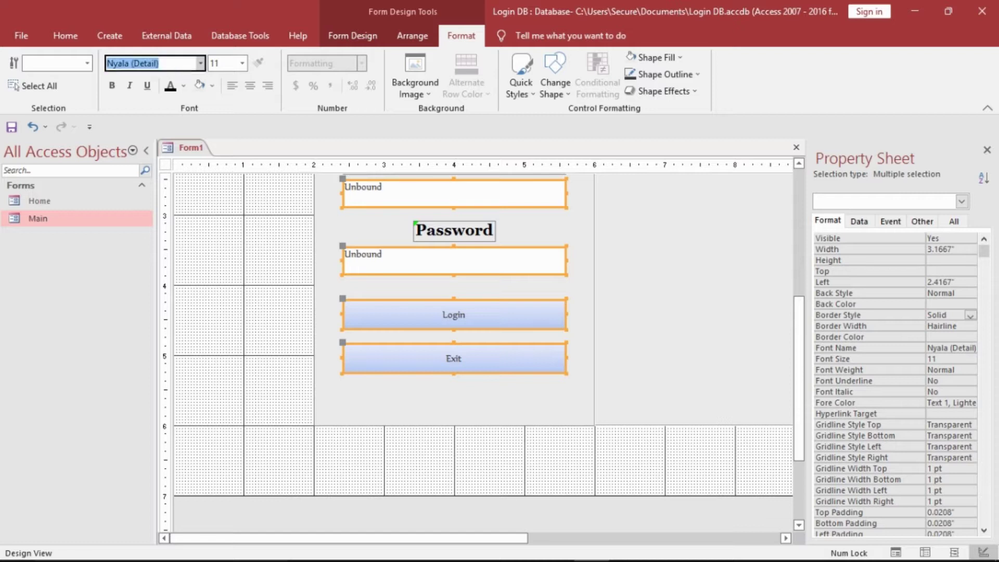
{"action": "type", "text": "Georgia"}
{"action": "left_click", "coordinate": [242, 64]}
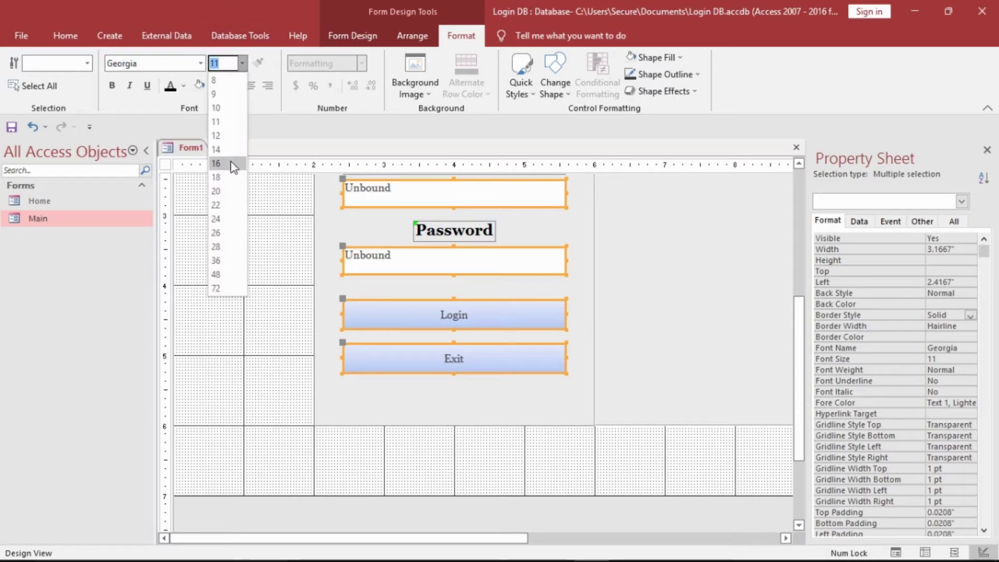
{"action": "left_click", "coordinate": [232, 164]}
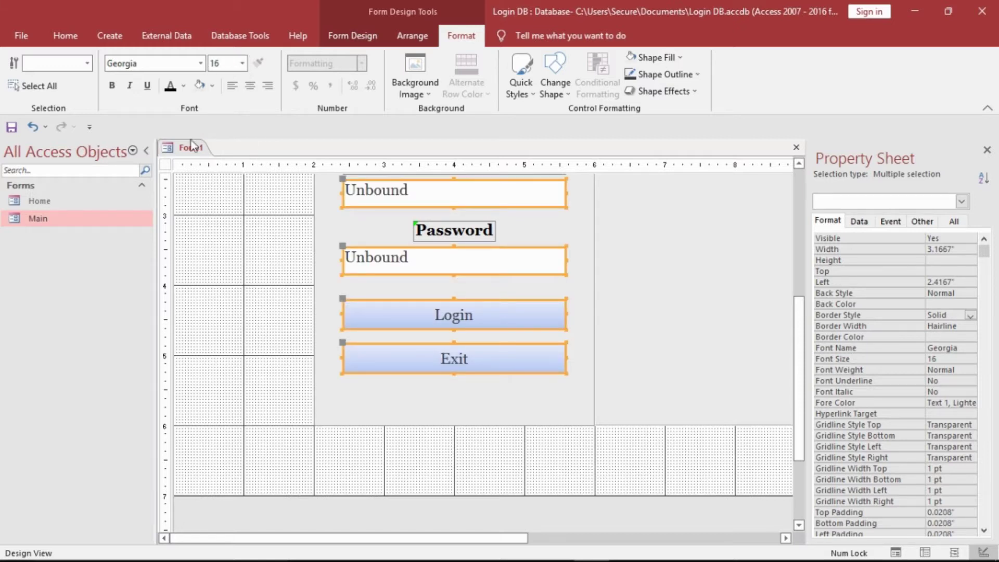
{"action": "left_click", "coordinate": [173, 90]}
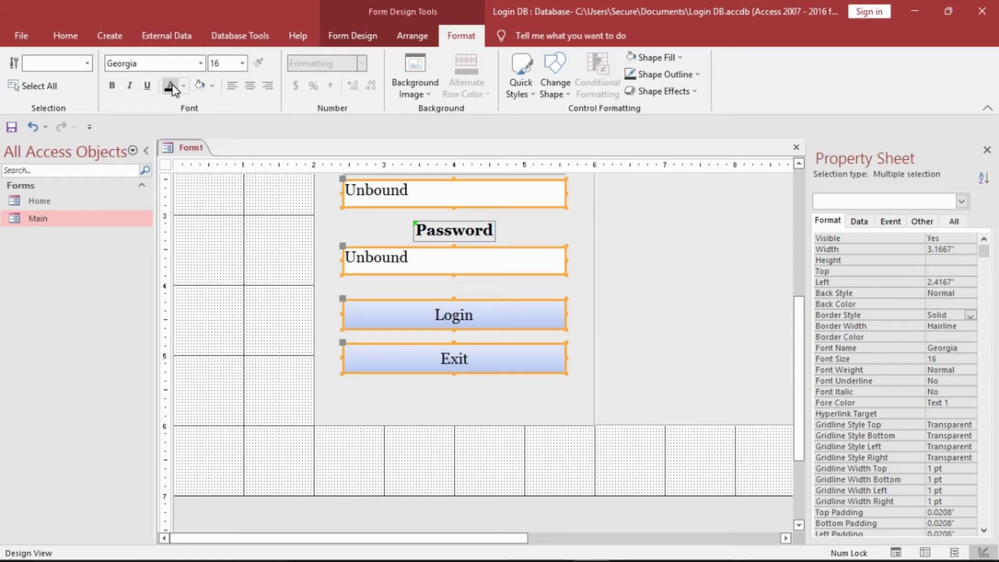
{"action": "left_click", "coordinate": [191, 201]}
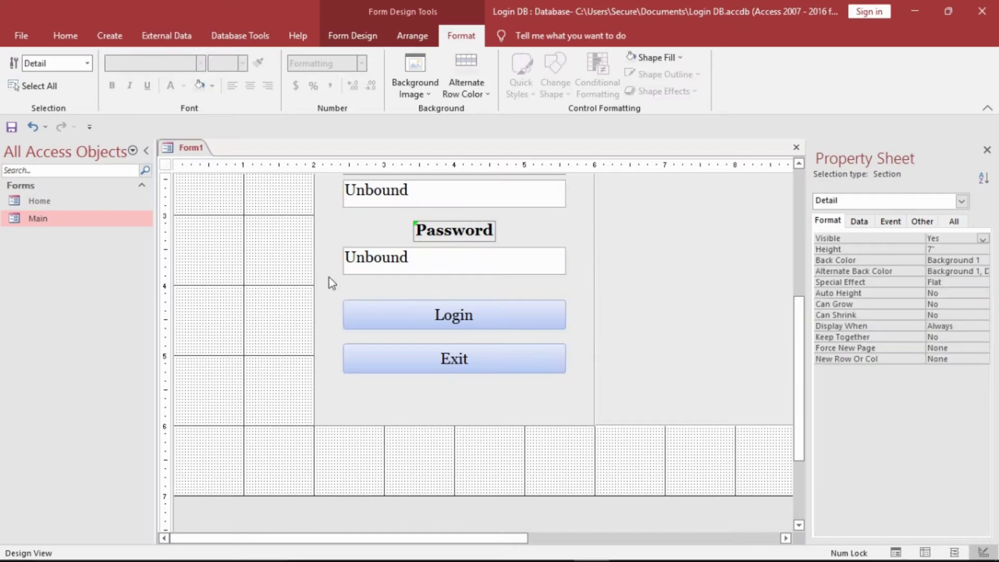
- Make the Login and Exit button captions white
{"action": "left_click", "coordinate": [406, 315]}
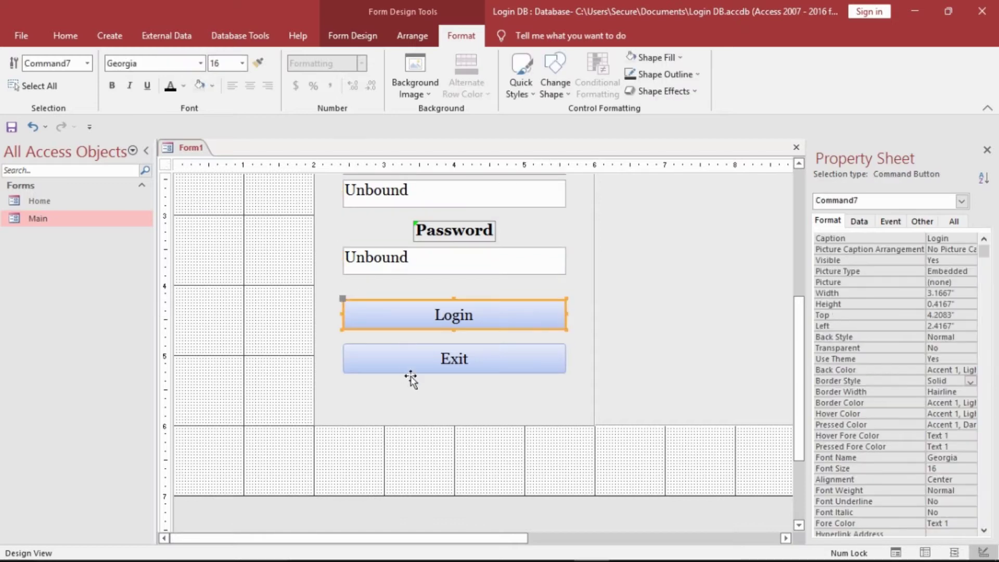
{"action": "left_click", "coordinate": [411, 370], "text": "shift"}
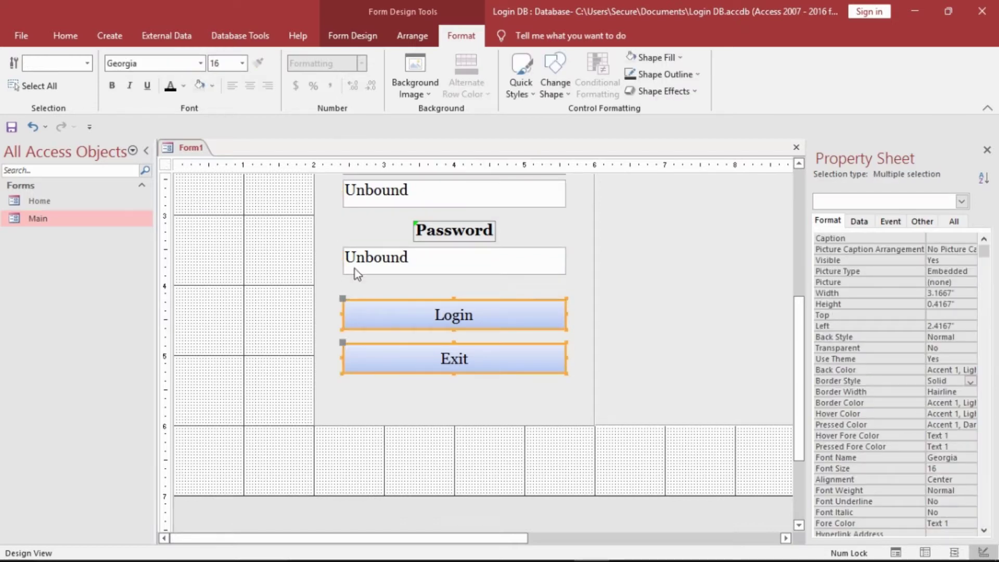
{"action": "left_click", "coordinate": [183, 86]}
{"action": "left_click", "coordinate": [170, 137]}
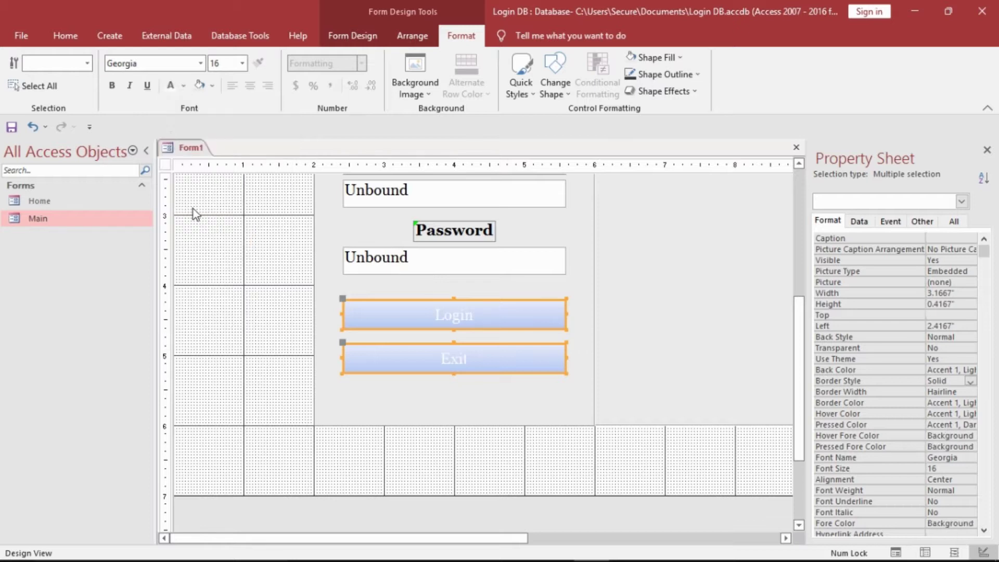
{"action": "left_click", "coordinate": [196, 223]}
- Give both buttons a Bevel shape effect and an Automatic dark outline
{"action": "left_click", "coordinate": [390, 314]}
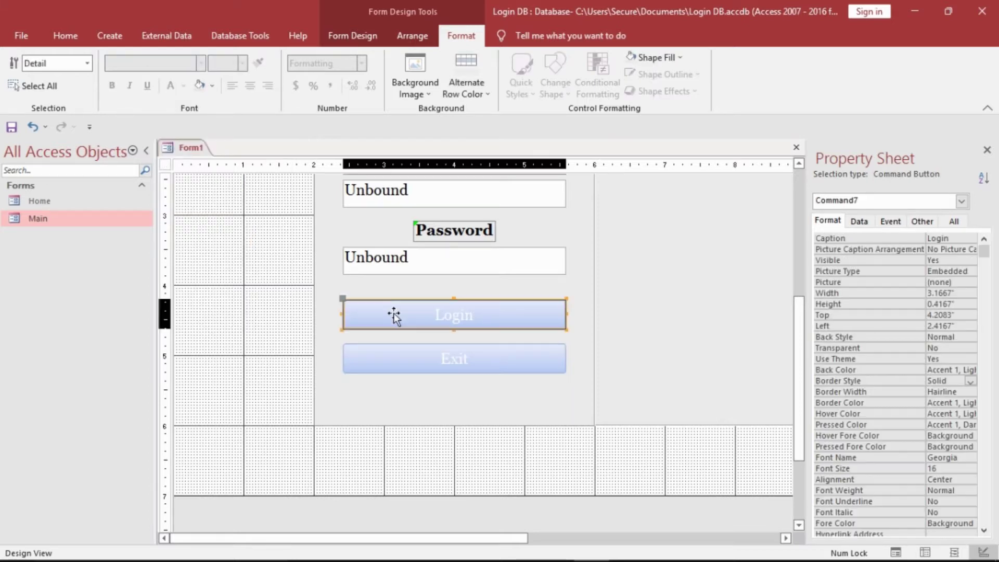
{"action": "left_click", "coordinate": [391, 358], "text": "shift"}
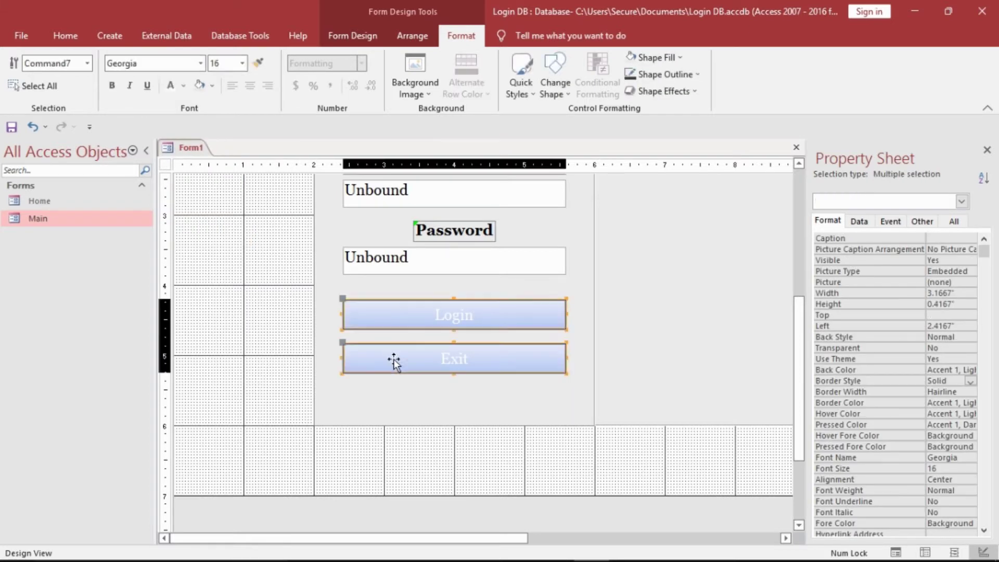
{"action": "left_click", "coordinate": [664, 91]}
{"action": "mouse_move", "coordinate": [679, 205]}
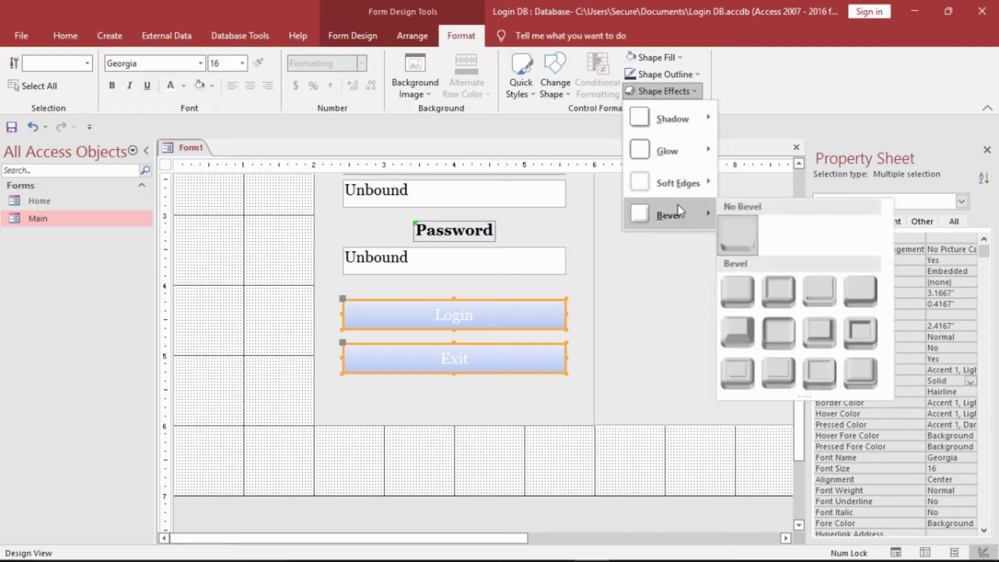
{"action": "left_click", "coordinate": [858, 296]}
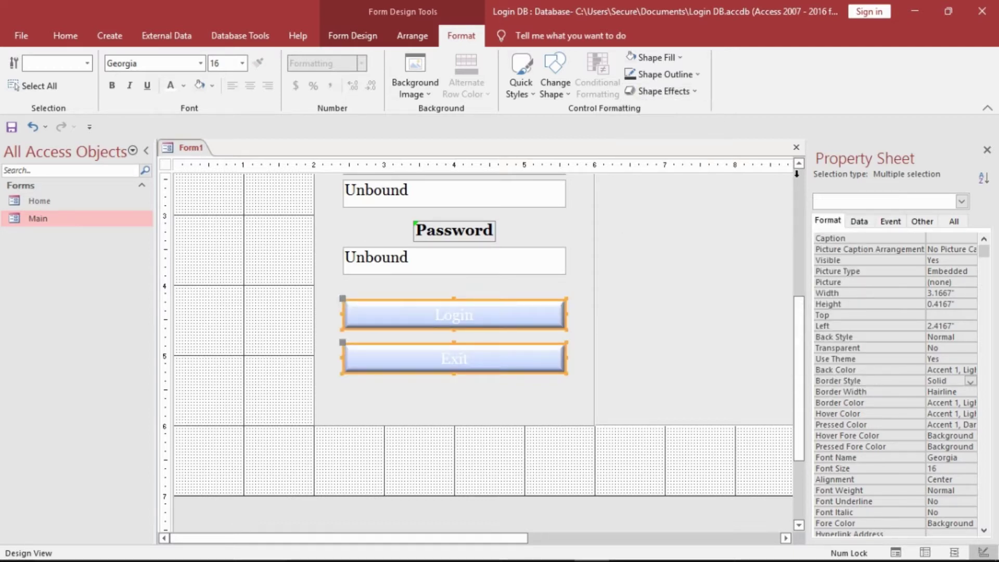
{"action": "left_click", "coordinate": [669, 75]}
{"action": "left_click", "coordinate": [666, 92]}
{"action": "left_click", "coordinate": [285, 361]}
- Fill the Login button turquoise (#00B7EF) and the Exit button red
{"action": "left_click", "coordinate": [408, 336]}
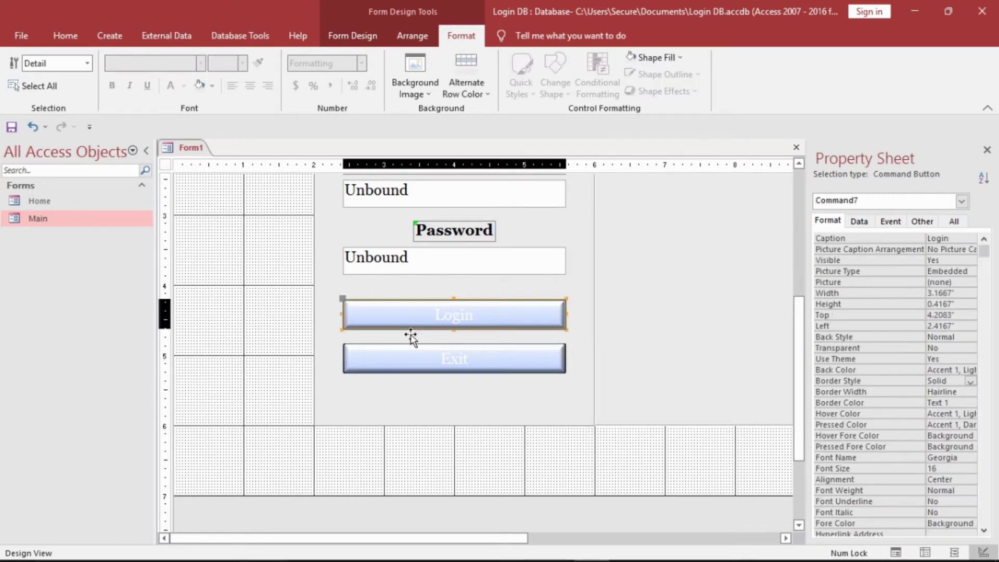
{"action": "left_click", "coordinate": [670, 58]}
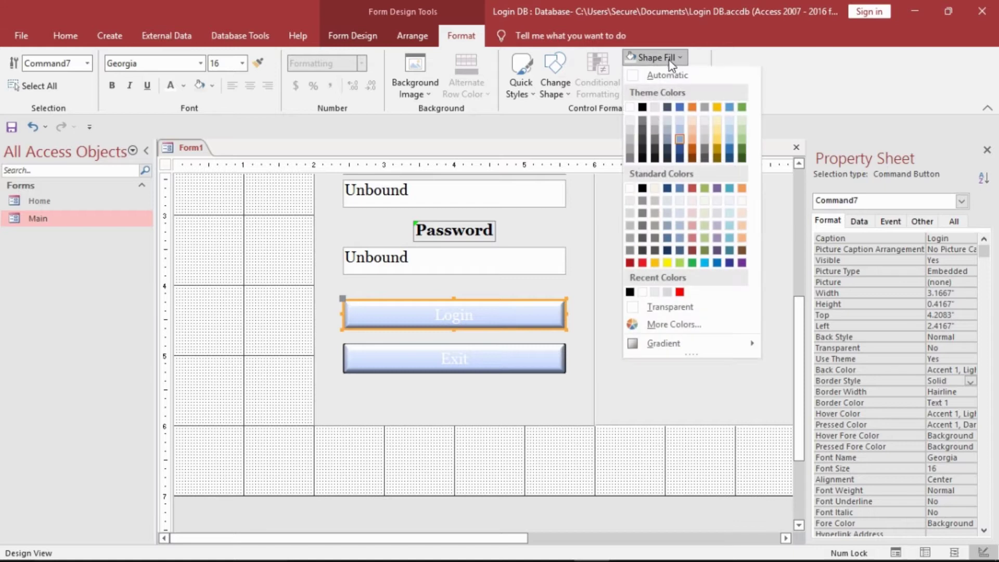
{"action": "left_click", "coordinate": [706, 263]}
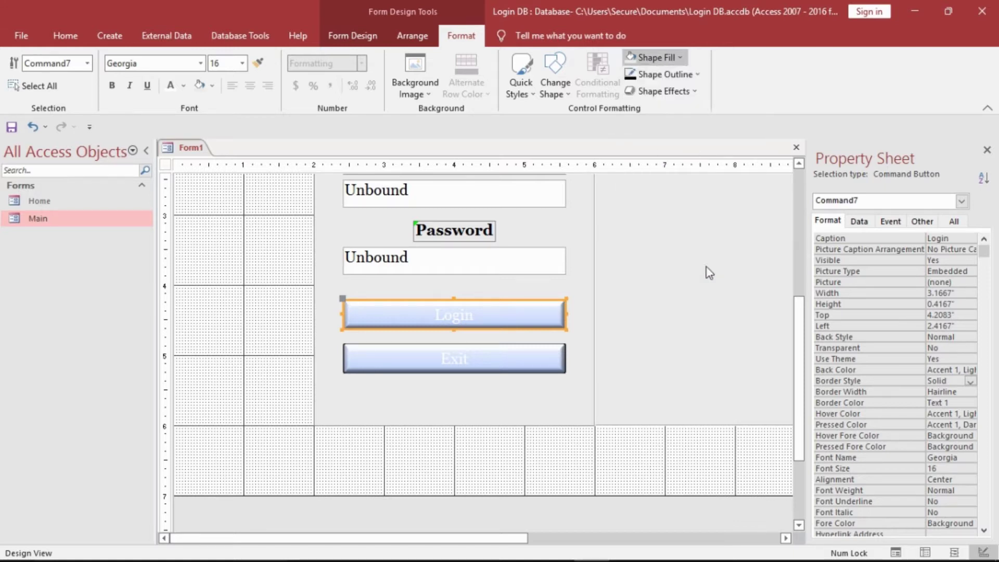
{"action": "left_click", "coordinate": [558, 359]}
{"action": "left_click", "coordinate": [676, 59]}
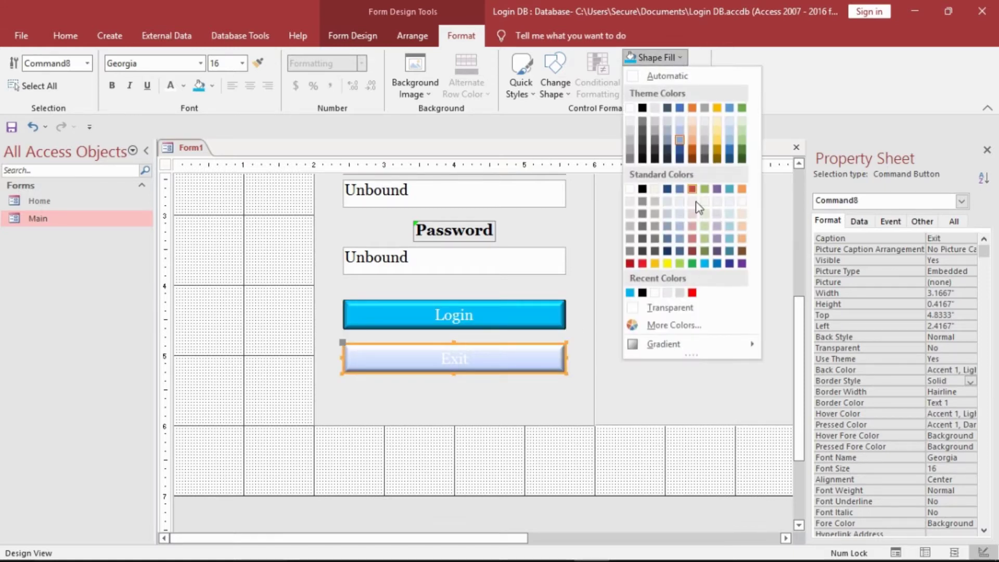
{"action": "left_click", "coordinate": [641, 264]}
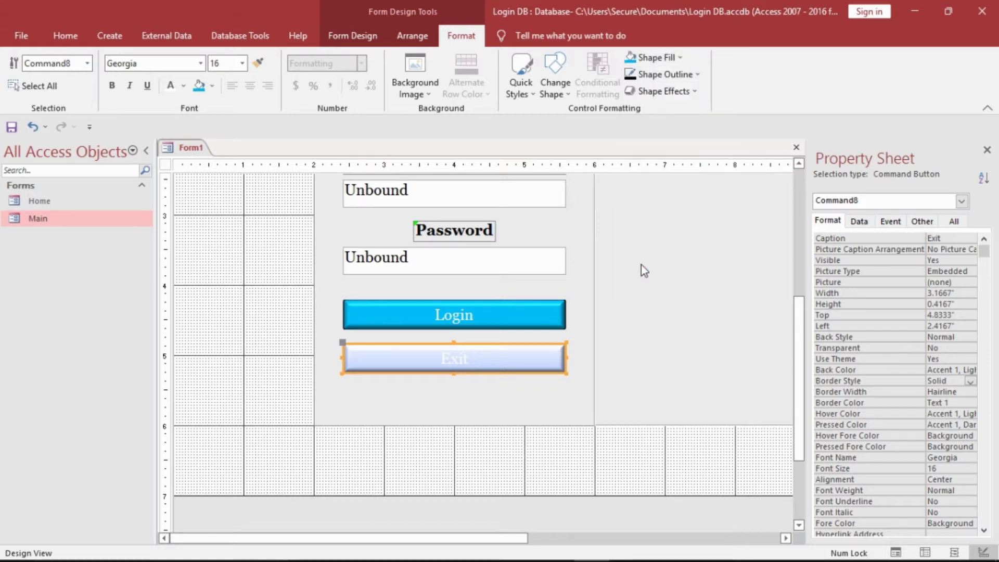
{"action": "left_click", "coordinate": [364, 376]}
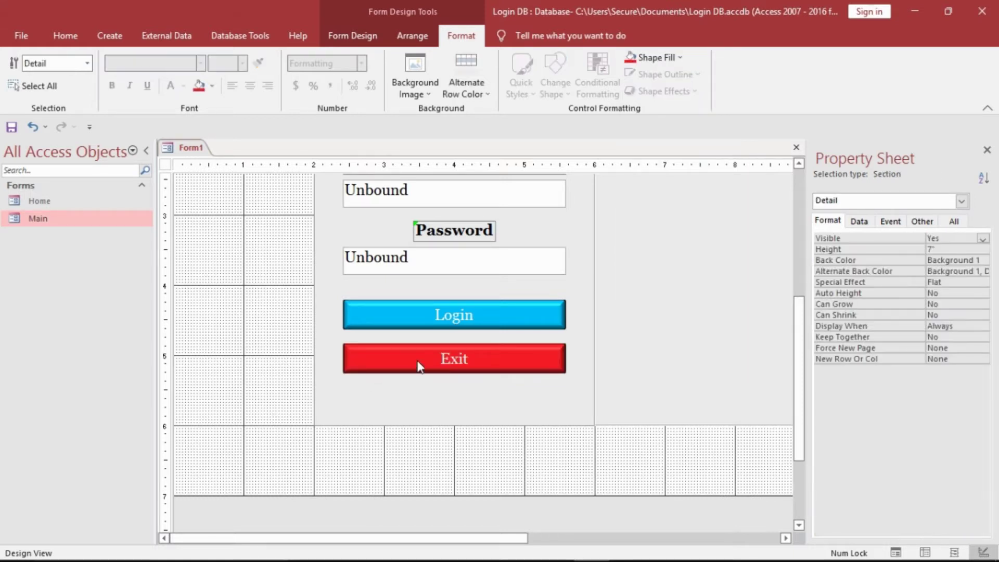
- Nudge the Exit and Login buttons slightly lower
{"action": "left_click", "coordinate": [437, 363]}
{"action": "left_click_drag", "start_coordinate": [448, 349], "coordinate": [447, 359]}
{"action": "left_click", "coordinate": [456, 329]}
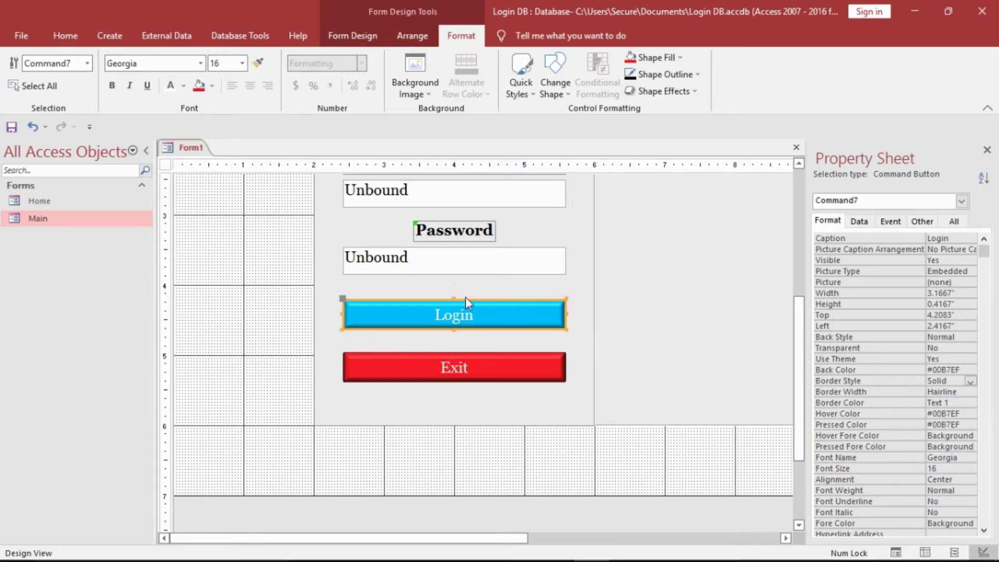
{"action": "left_click_drag", "start_coordinate": [473, 305], "coordinate": [473, 312]}
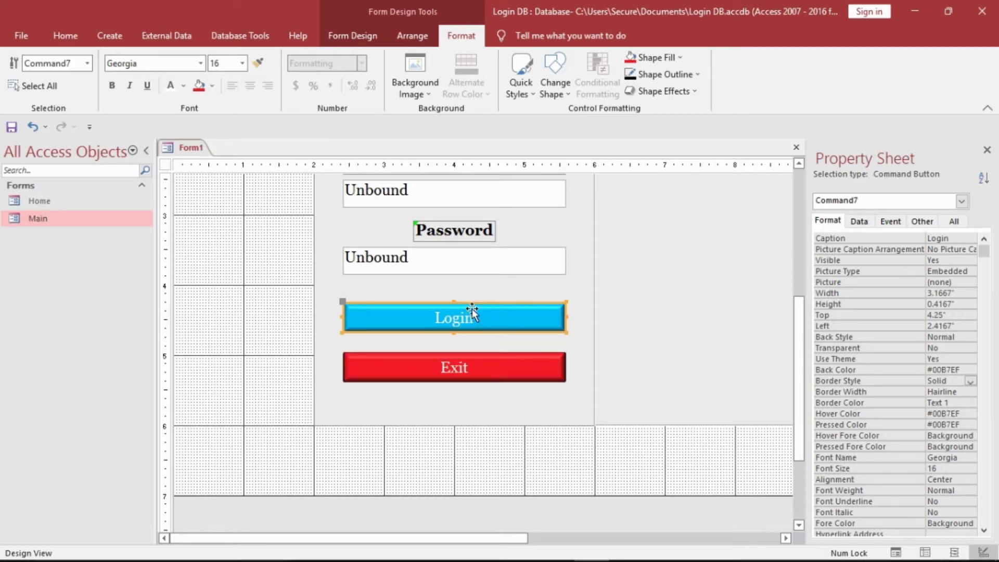
{"action": "left_click", "coordinate": [305, 356]}
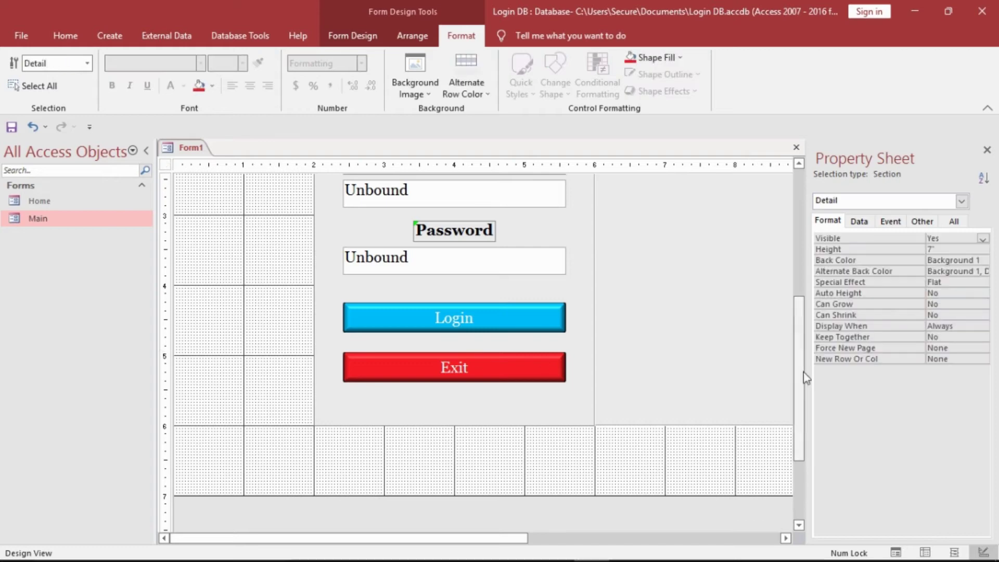
{"action": "left_click_drag", "start_coordinate": [800, 379], "coordinate": [782, 276]}
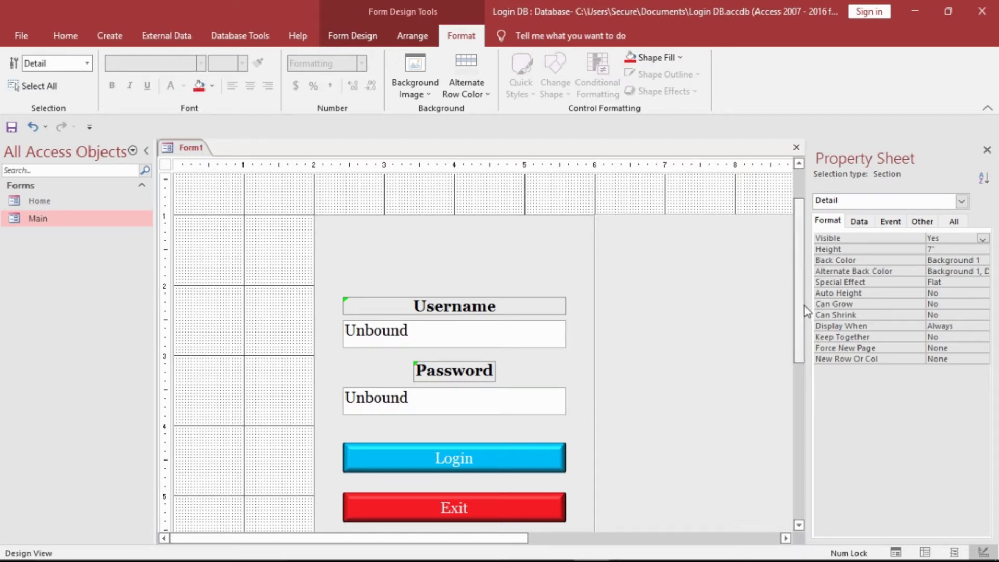
{"action": "left_click_drag", "start_coordinate": [802, 308], "coordinate": [748, 392]}
- Move the Exit and Login buttons and the Password box and label further down
{"action": "left_click", "coordinate": [545, 404]}
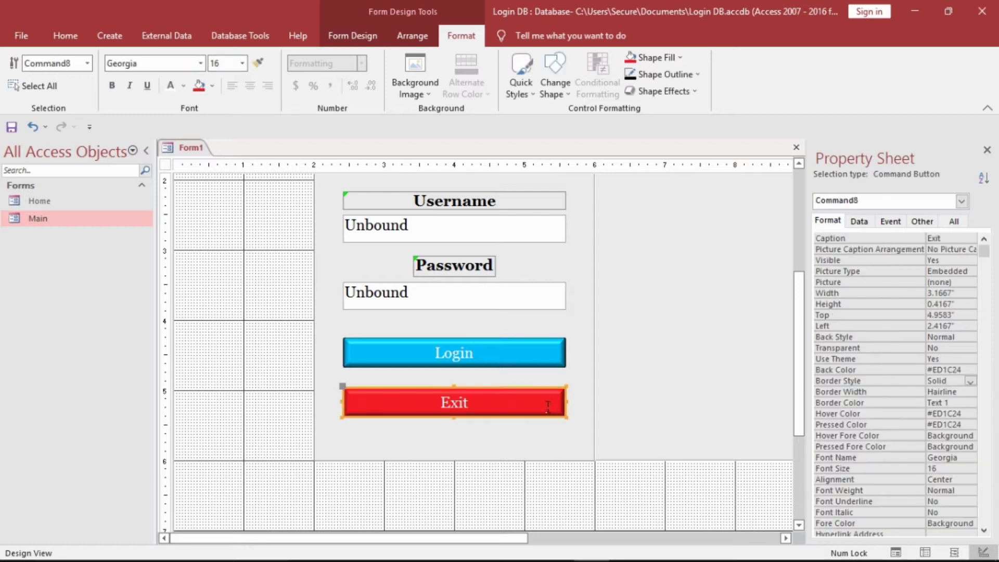
{"action": "left_click_drag", "start_coordinate": [548, 394], "coordinate": [548, 412]}
{"action": "left_click", "coordinate": [544, 363]}
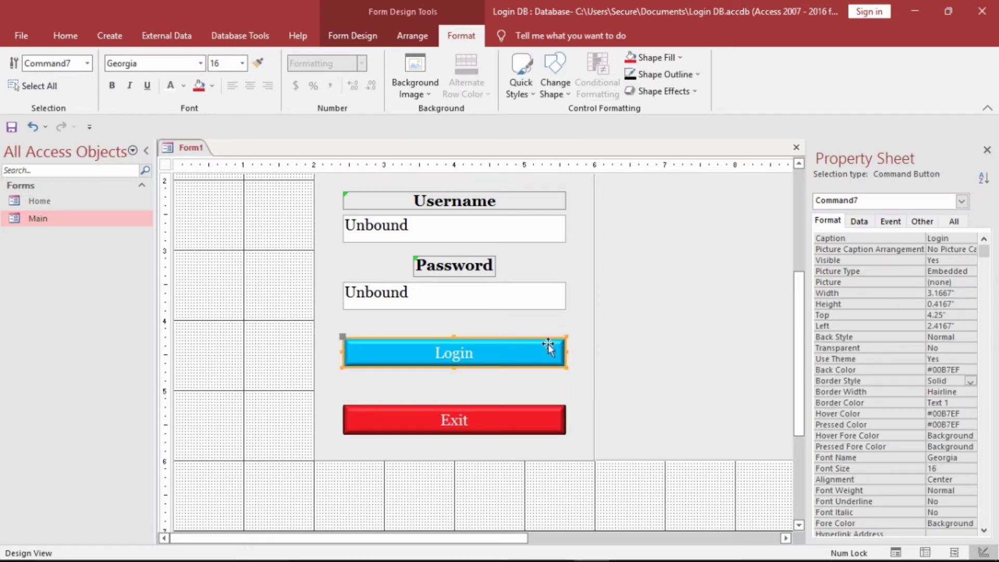
{"action": "left_click_drag", "start_coordinate": [548, 343], "coordinate": [549, 371]}
{"action": "left_click", "coordinate": [539, 305]}
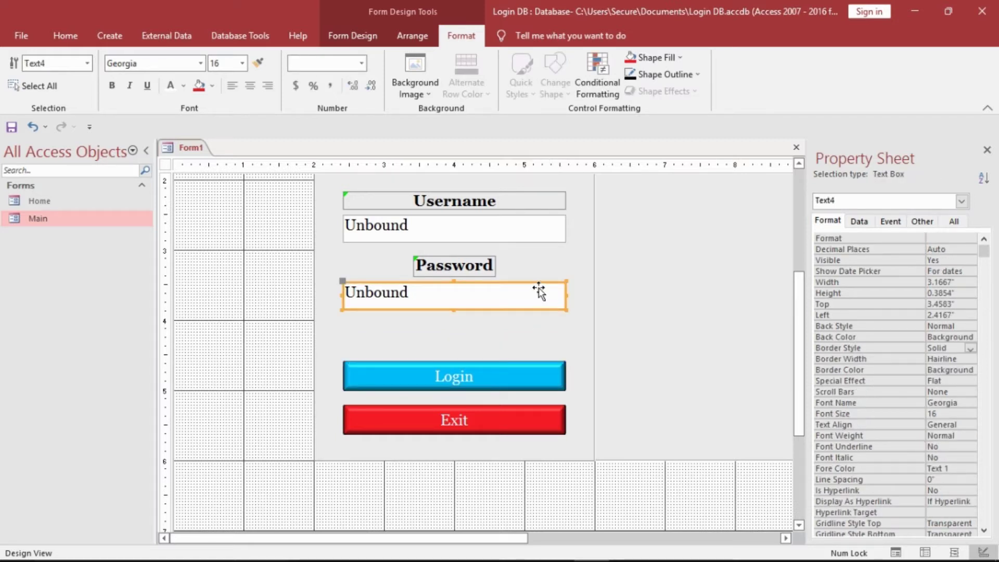
{"action": "left_click_drag", "start_coordinate": [540, 293], "coordinate": [539, 320]}
{"action": "left_click", "coordinate": [482, 276]}
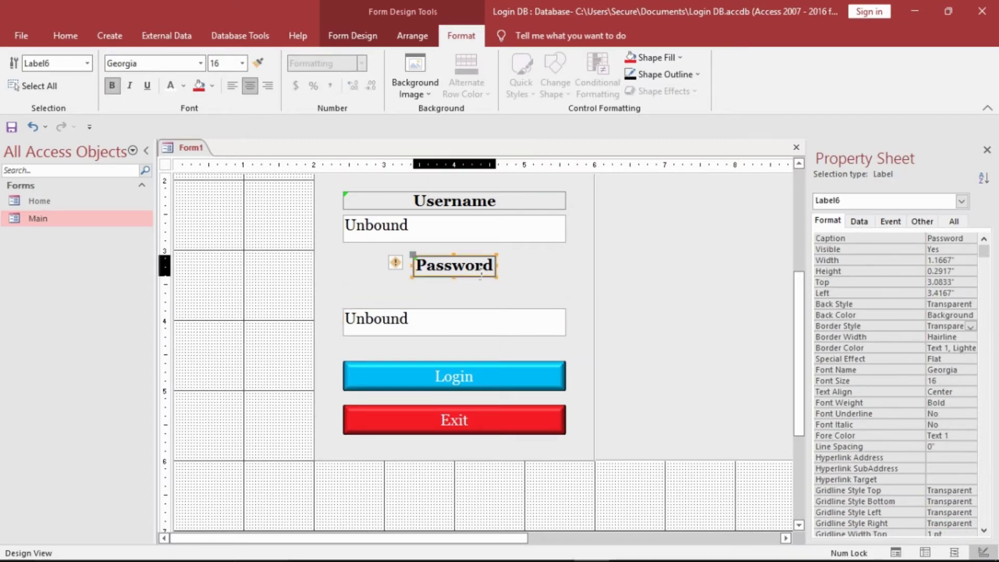
{"action": "left_click_drag", "start_coordinate": [481, 266], "coordinate": [481, 291]}
- Move the Username text box down to 2.9167" with its label directly above it
{"action": "left_click", "coordinate": [484, 221]}
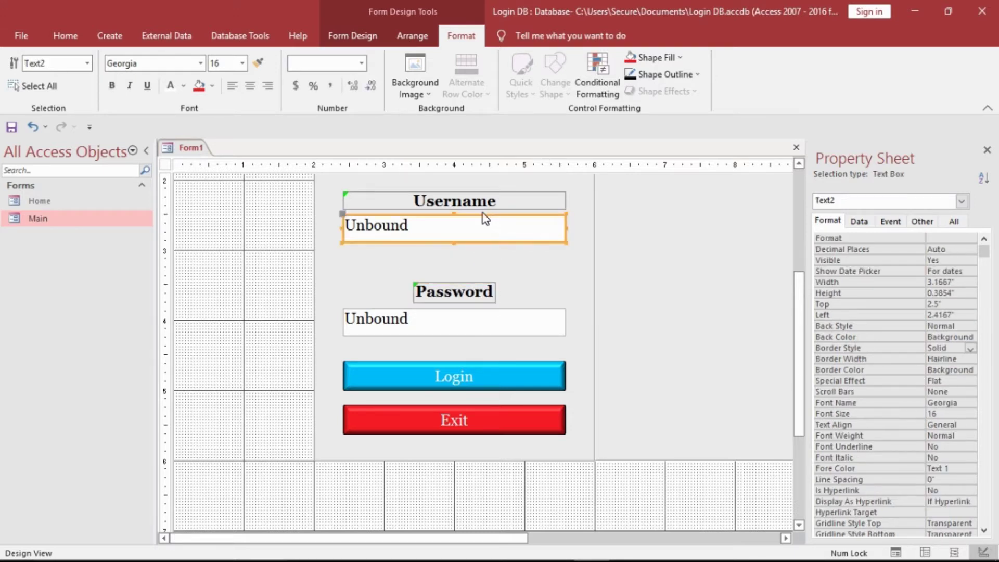
{"action": "left_click", "coordinate": [491, 227]}
{"action": "left_click", "coordinate": [253, 262]}
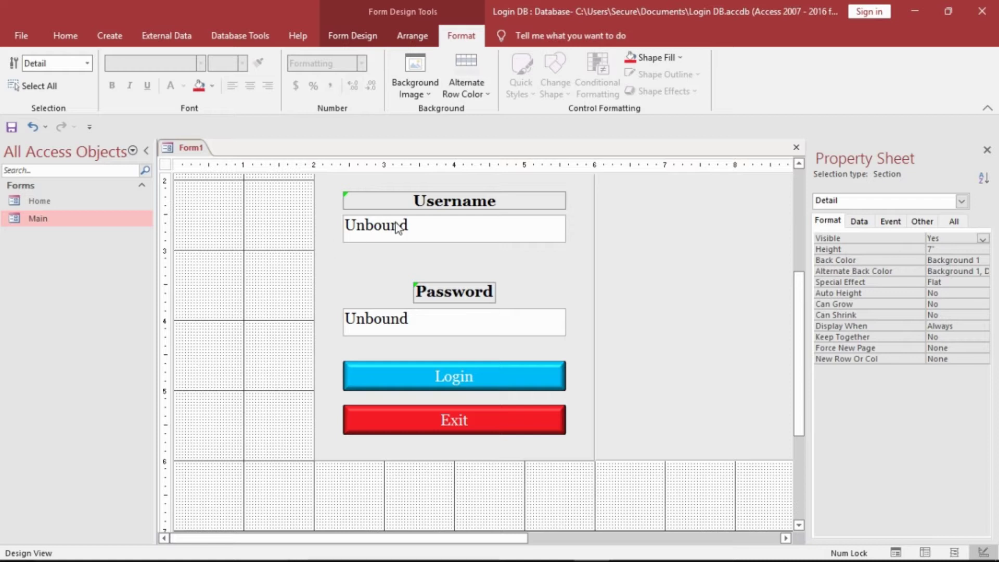
{"action": "left_click", "coordinate": [425, 226]}
{"action": "left_click_drag", "start_coordinate": [428, 224], "coordinate": [427, 254]}
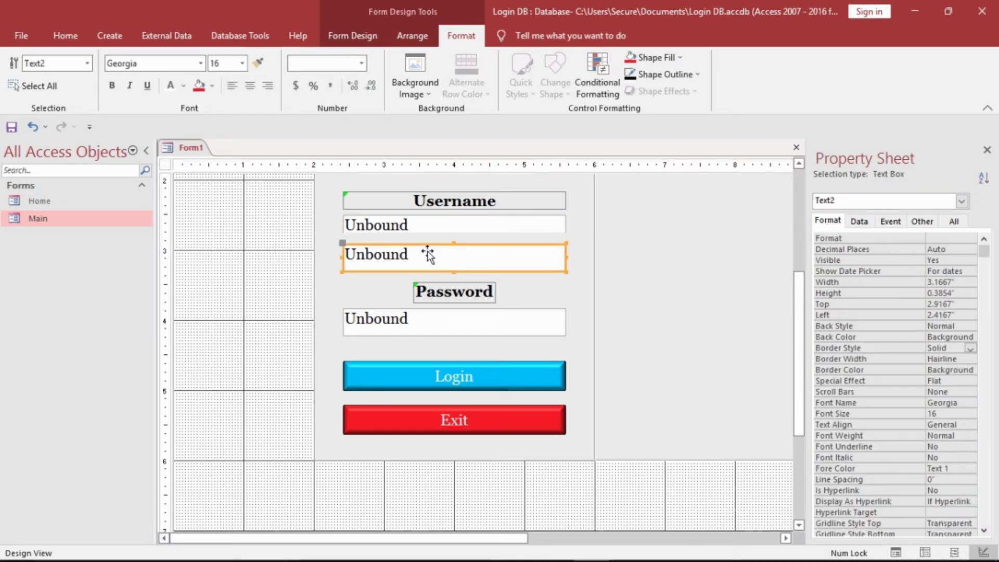
{"action": "left_click", "coordinate": [433, 208]}
{"action": "left_click_drag", "start_coordinate": [446, 201], "coordinate": [447, 230]}
{"action": "left_click", "coordinate": [304, 230]}
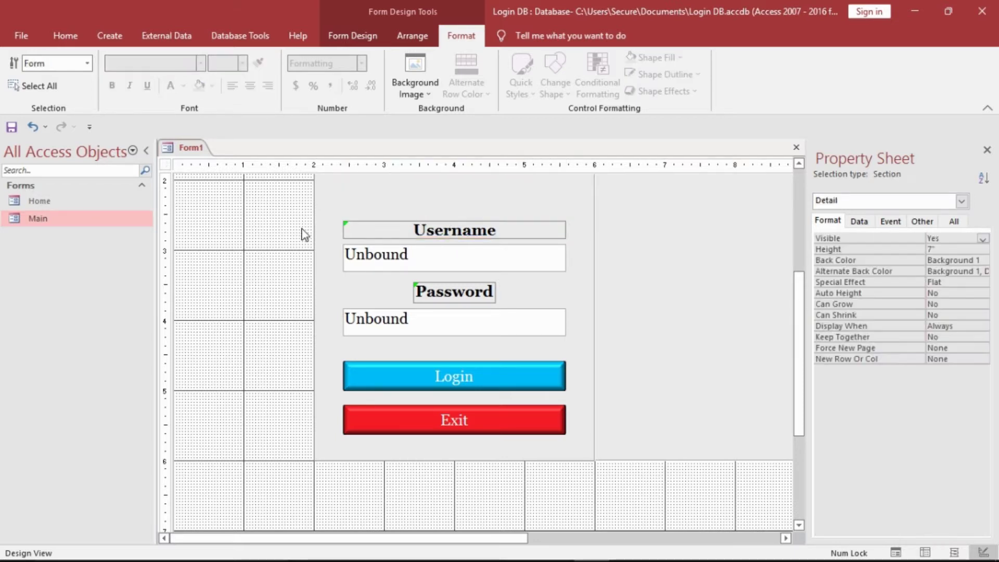
{"action": "left_click_drag", "start_coordinate": [800, 324], "coordinate": [785, 259]}
{"action": "left_click", "coordinate": [786, 259]}
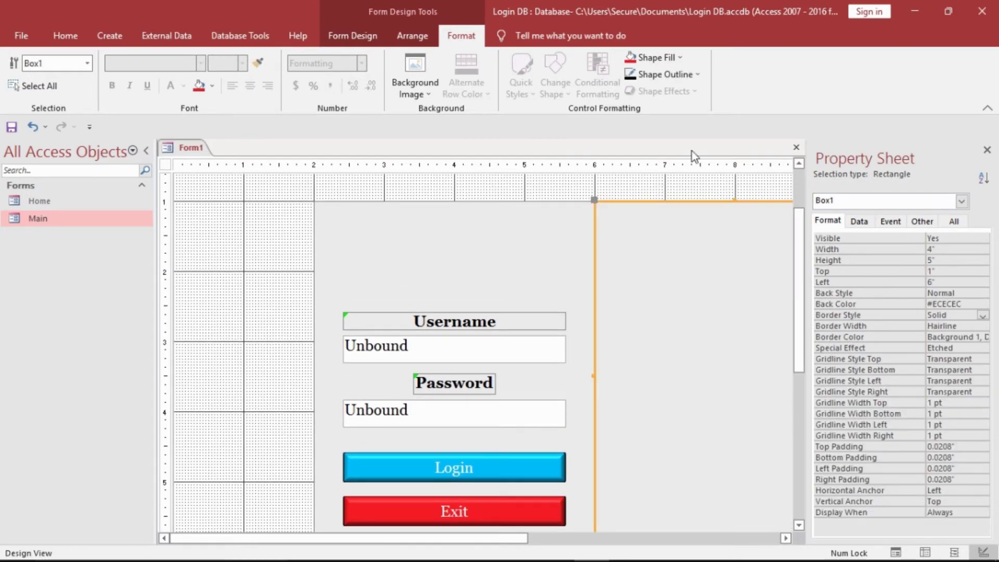
- Insert the logo-dark KLOROFIL image above the Username field and draw a label box beneath it
{"action": "left_click", "coordinate": [604, 194]}
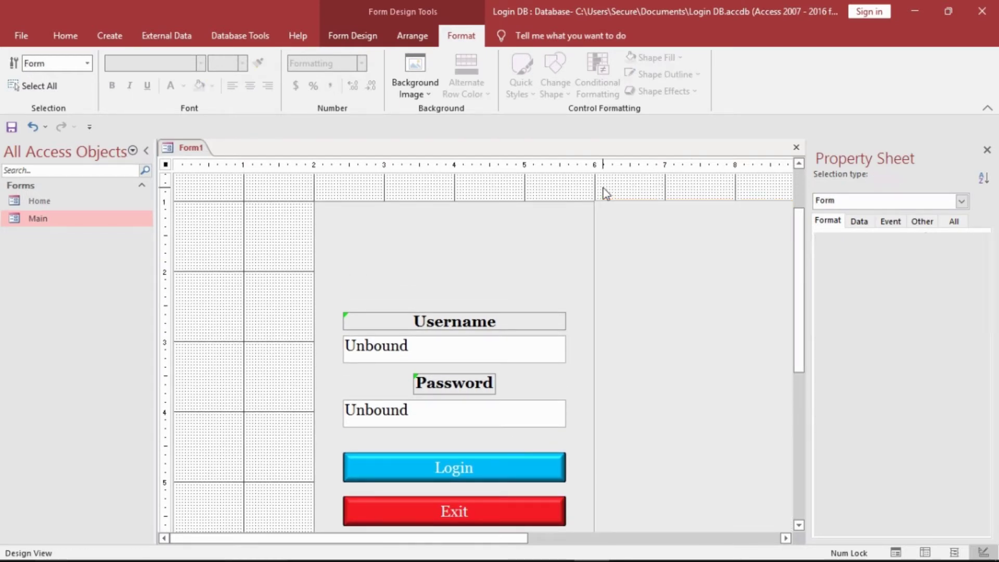
{"action": "left_click", "coordinate": [348, 42]}
{"action": "left_click", "coordinate": [564, 85]}
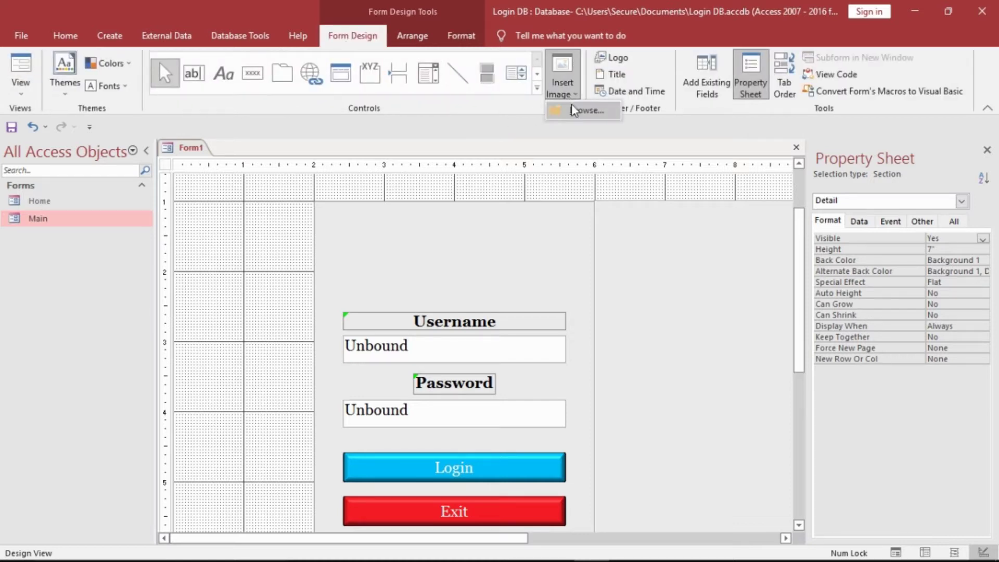
{"action": "left_click", "coordinate": [572, 109]}
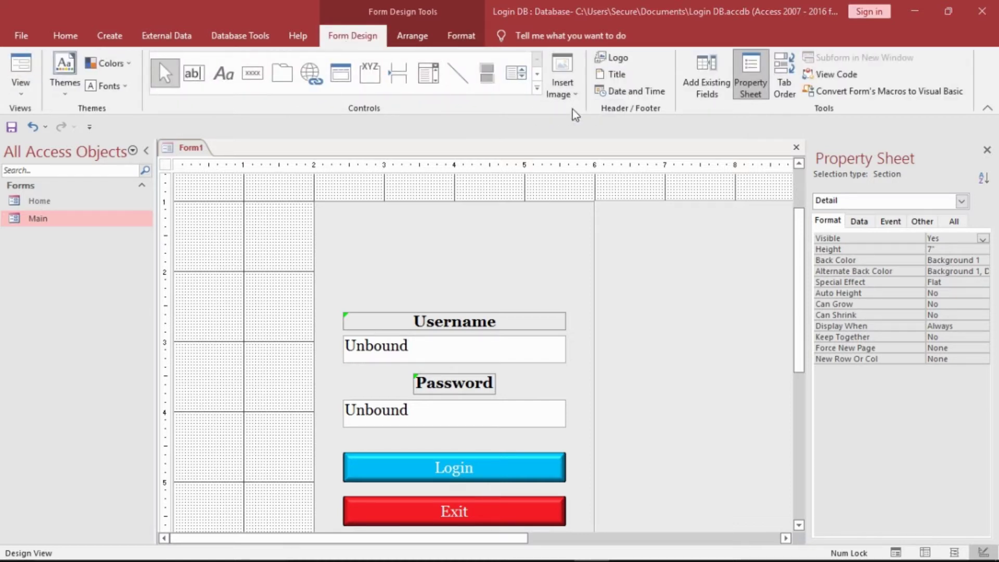
{"action": "left_click", "coordinate": [654, 284]}
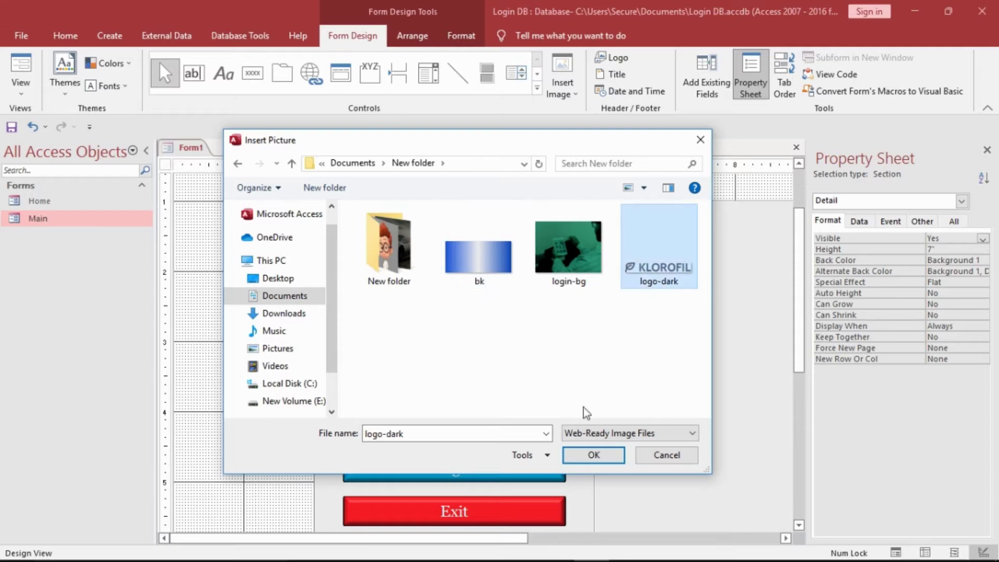
{"action": "left_click", "coordinate": [590, 456]}
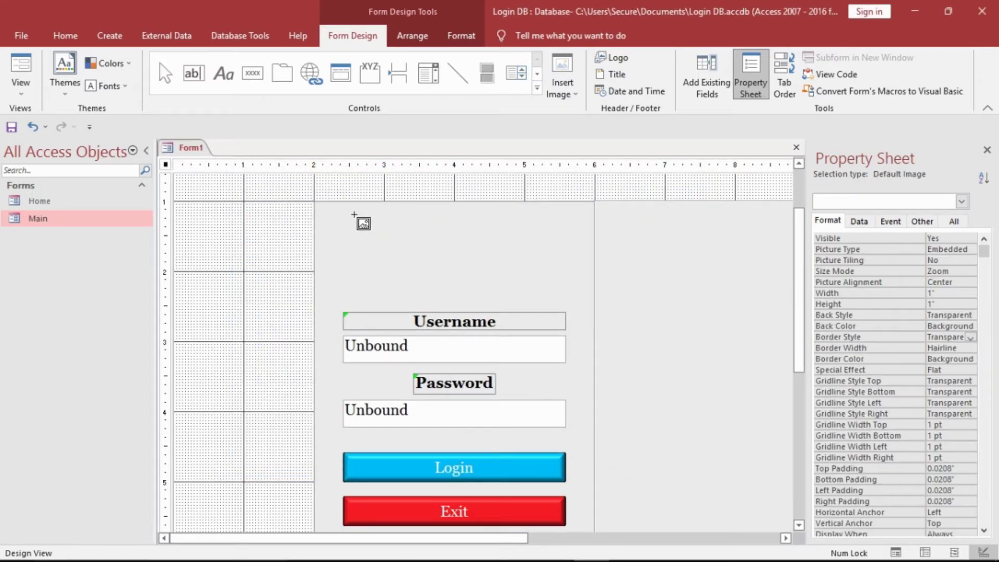
{"action": "left_click_drag", "start_coordinate": [346, 210], "coordinate": [569, 252]}
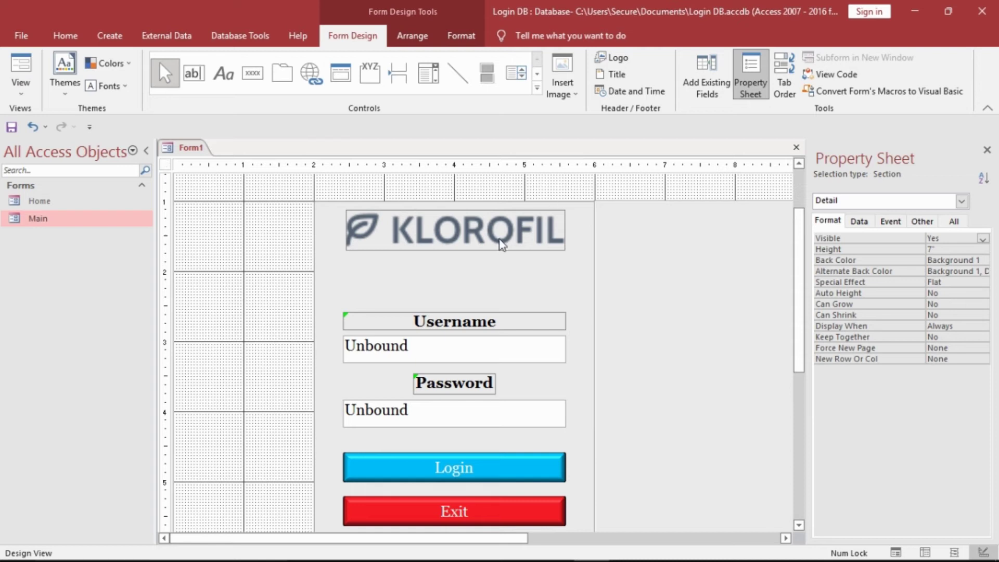
{"action": "left_click", "coordinate": [224, 78]}
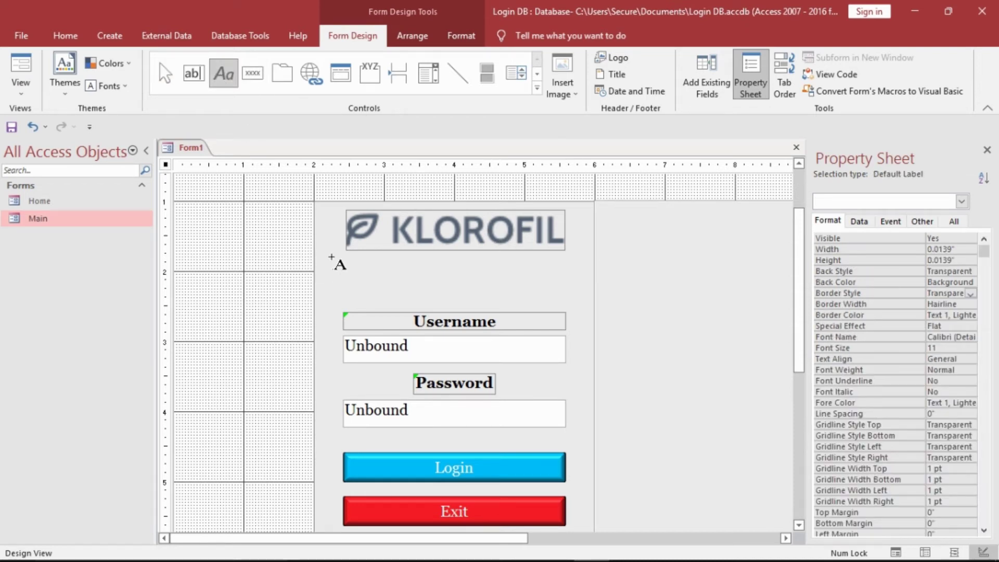
{"action": "left_click_drag", "start_coordinate": [330, 255], "coordinate": [581, 286]}
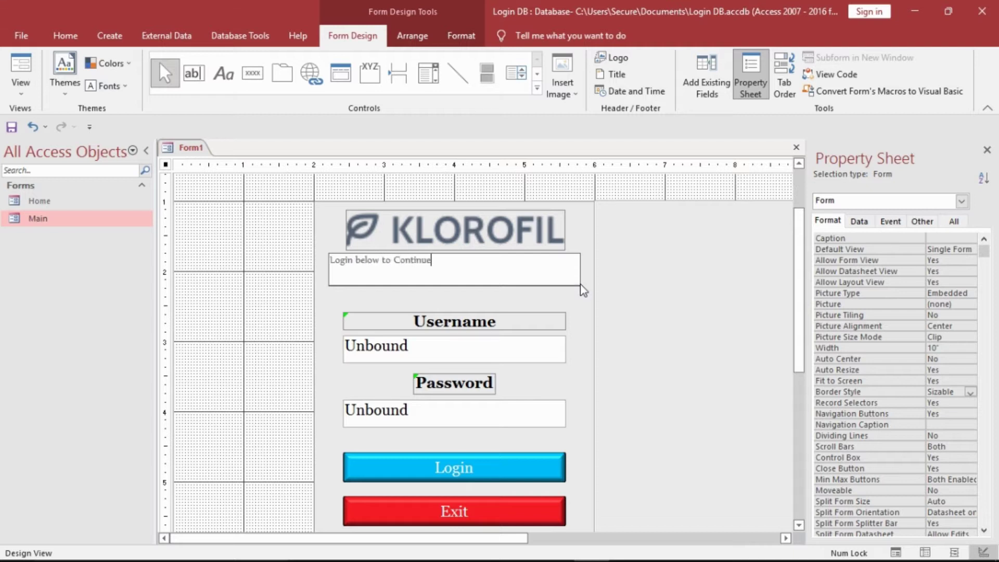
- Set the new label's font to Georgia
{"action": "left_click", "coordinate": [354, 275]}
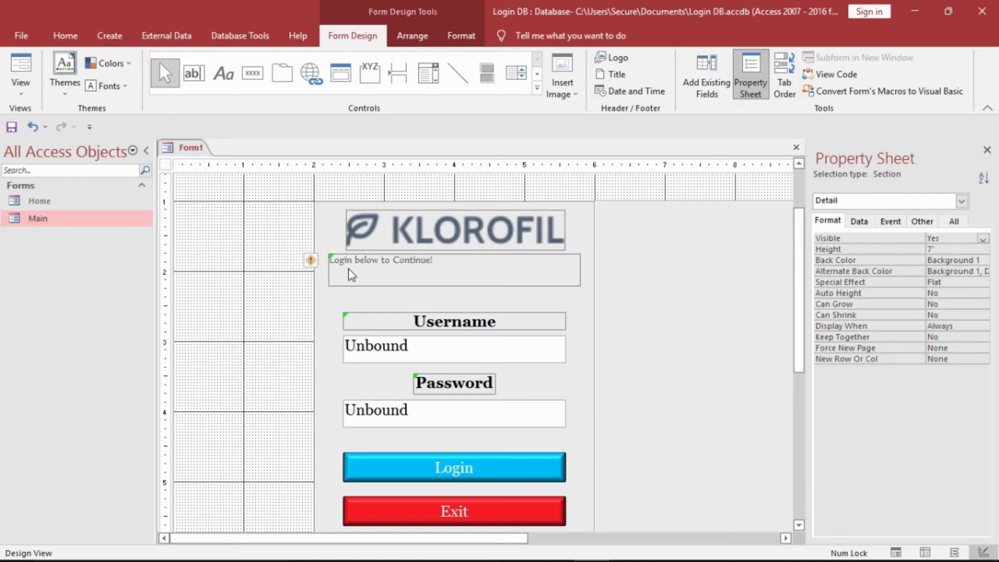
{"action": "left_click", "coordinate": [458, 35]}
{"action": "left_click", "coordinate": [191, 64]}
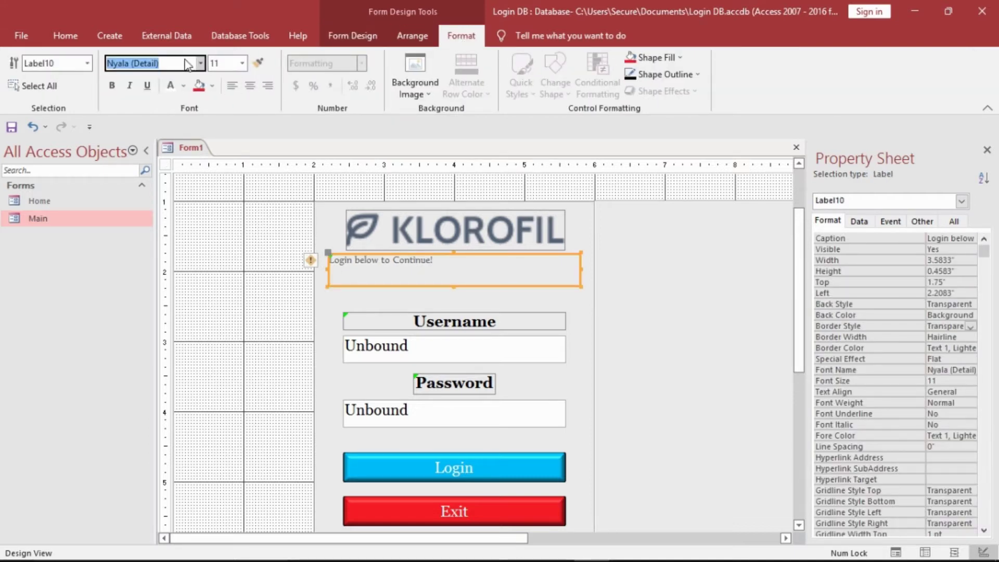
{"action": "left_click", "coordinate": [192, 64]}
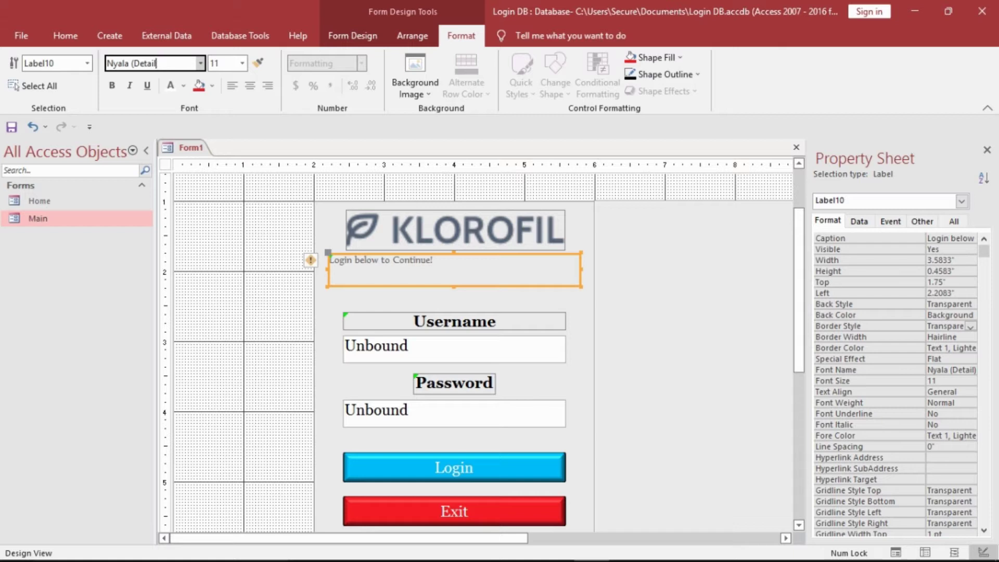
{"action": "key", "text": "BackSpace"}
{"action": "key", "text": "BackSpace"}
{"action": "key", "text": "BackSpace"}
{"action": "key", "text": "BackSpace"}
{"action": "key", "text": "BackSpace"}
{"action": "key", "text": "BackSpace"}
{"action": "key", "text": "BackSpace"}
{"action": "key", "text": "BackSpace"}
{"action": "key", "text": "BackSpace"}
{"action": "key", "text": "BackSpace"}
{"action": "key", "text": "BackSpace"}
{"action": "type", "text": "Gee"}
{"action": "type", "text": "r"}
{"action": "key", "text": "Return"}
- Make the label text black, centred, bold and 20 point
{"action": "left_click", "coordinate": [242, 63]}
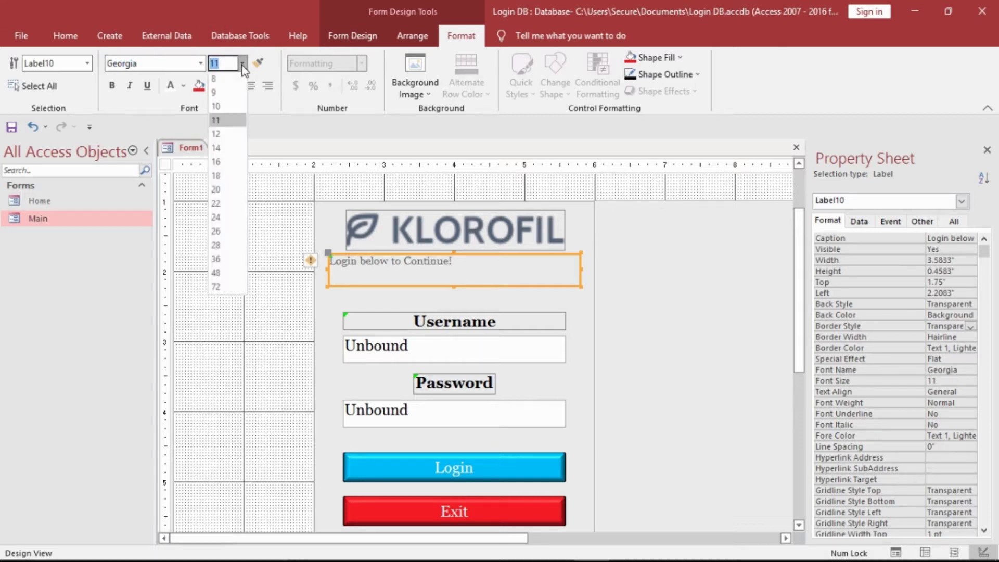
{"action": "left_click", "coordinate": [221, 205]}
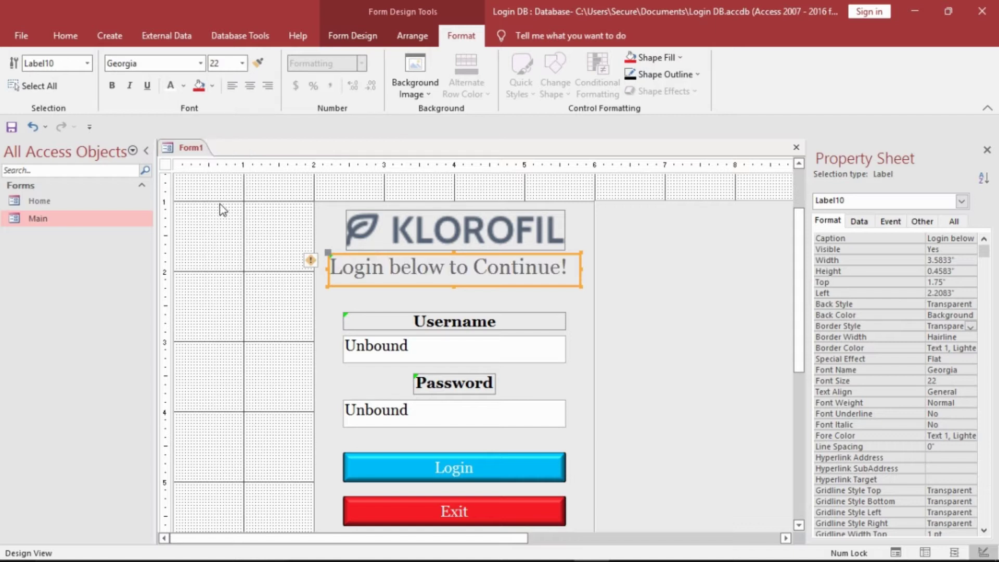
{"action": "left_click", "coordinate": [184, 87]}
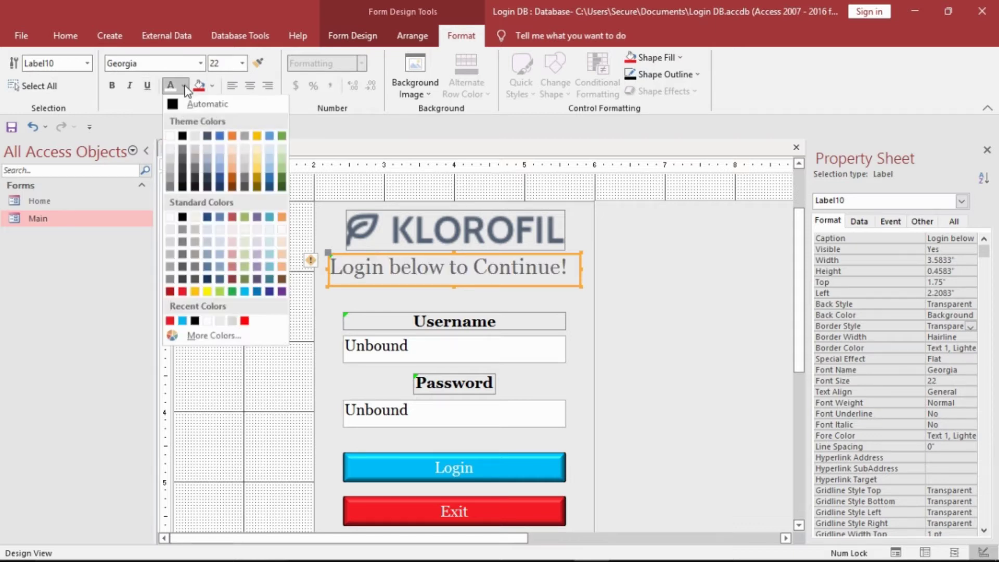
{"action": "left_click", "coordinate": [189, 104]}
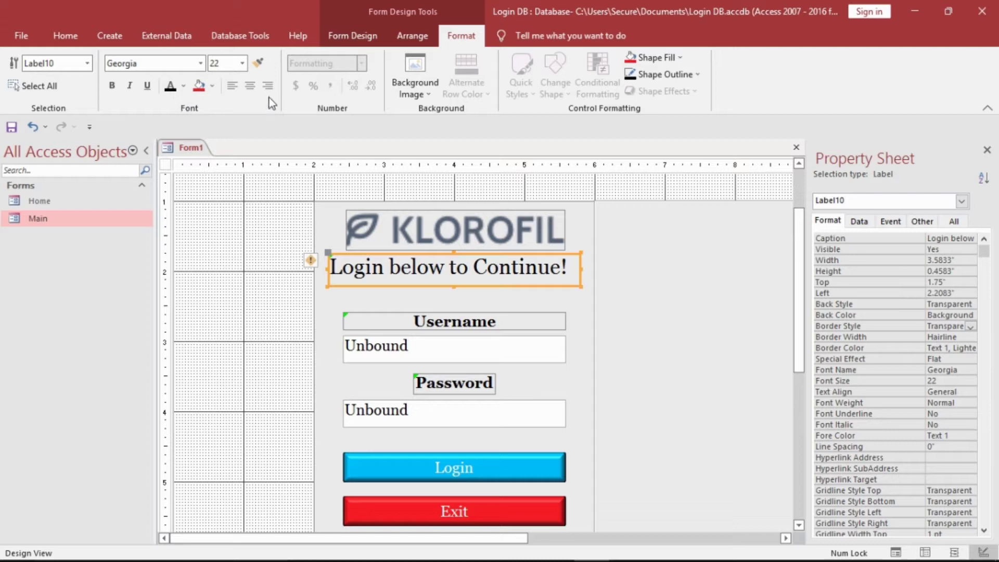
{"action": "left_click", "coordinate": [250, 90]}
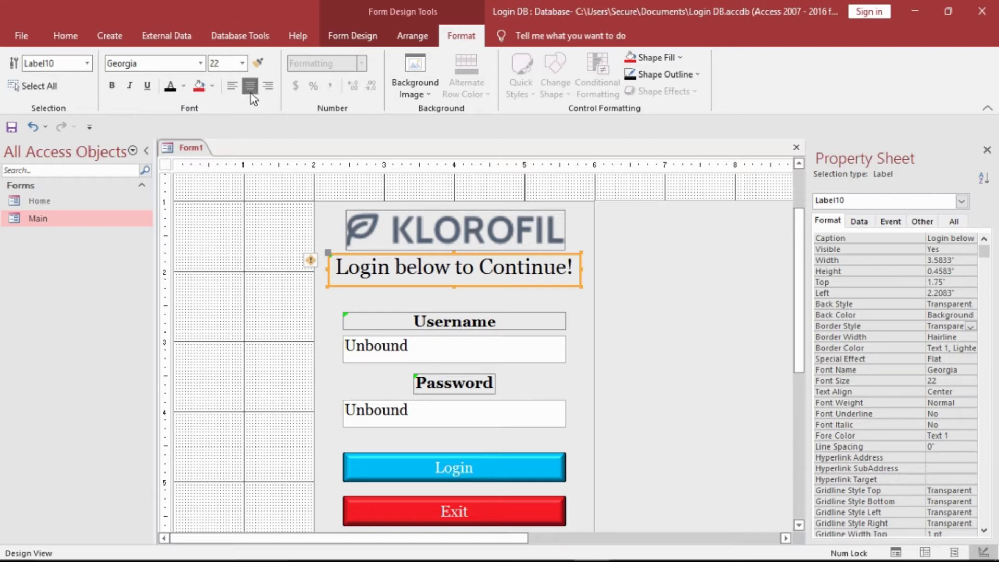
{"action": "left_click", "coordinate": [113, 88]}
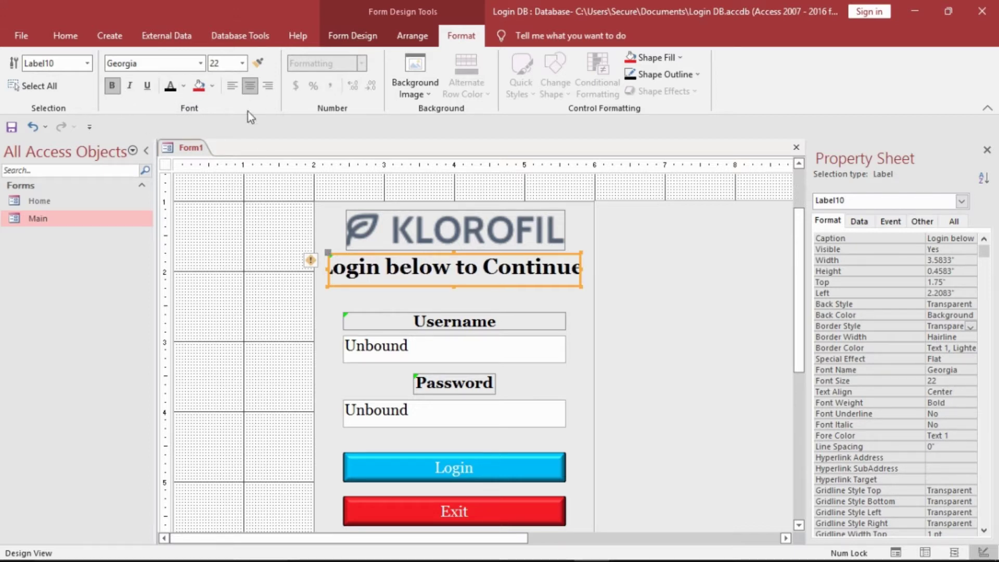
{"action": "left_click", "coordinate": [242, 63]}
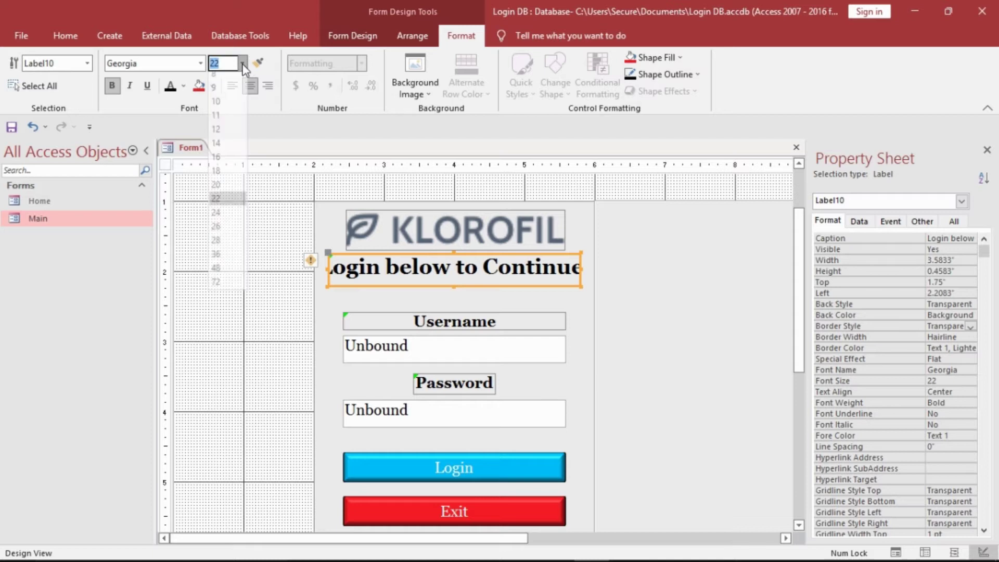
{"action": "left_click", "coordinate": [224, 177]}
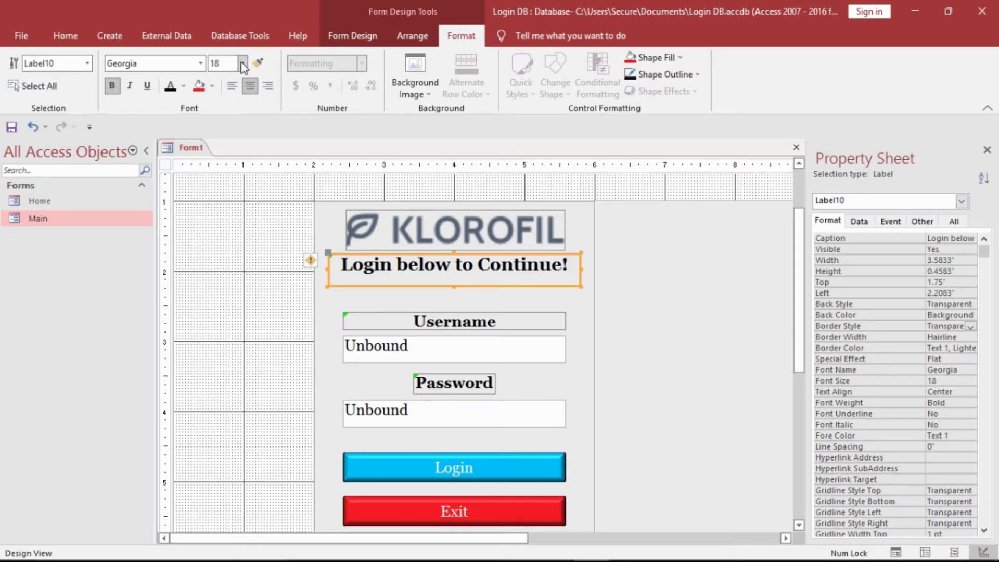
{"action": "left_click", "coordinate": [242, 63]}
{"action": "left_click", "coordinate": [224, 188]}
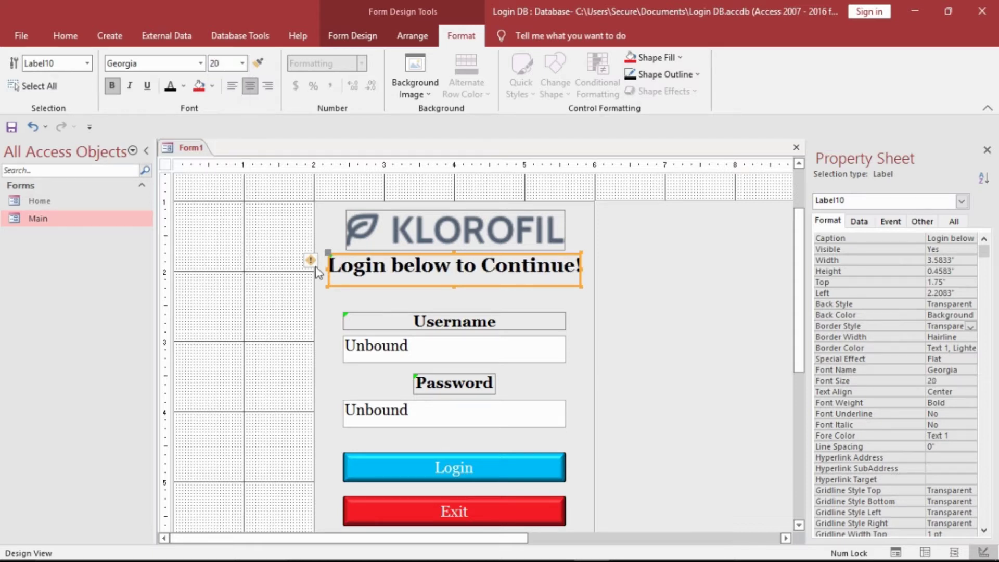
- Resize the label's edges to fit the 'Login below to Continue!' text
{"action": "left_click_drag", "start_coordinate": [340, 279], "coordinate": [336, 280]}
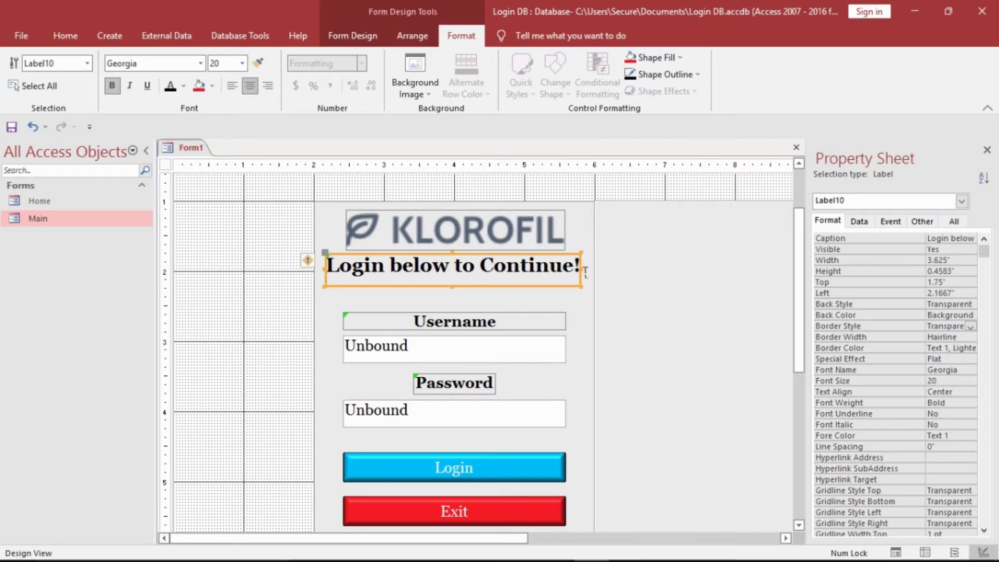
{"action": "left_click_drag", "start_coordinate": [594, 278], "coordinate": [588, 271]}
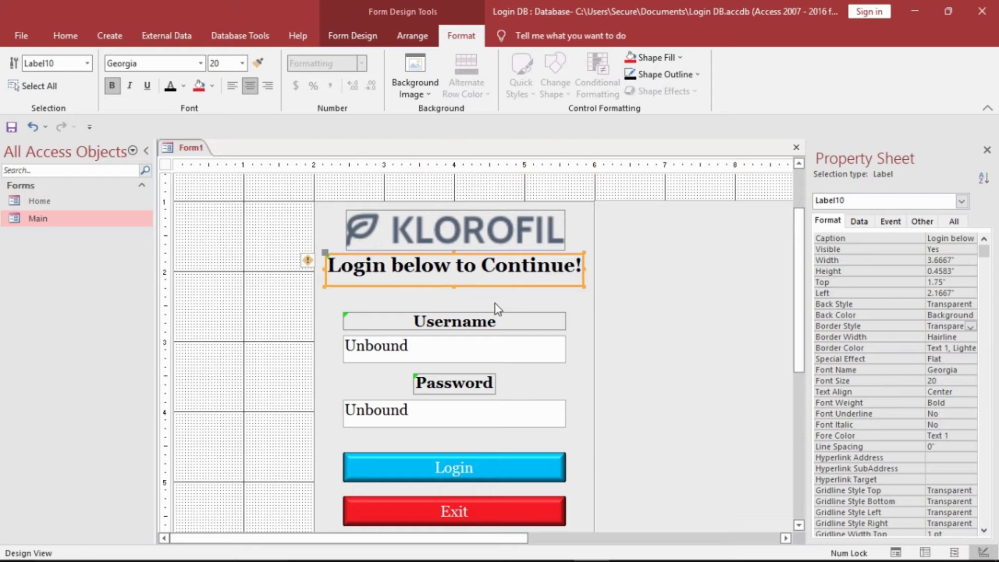
{"action": "left_click_drag", "start_coordinate": [466, 297], "coordinate": [464, 287]}
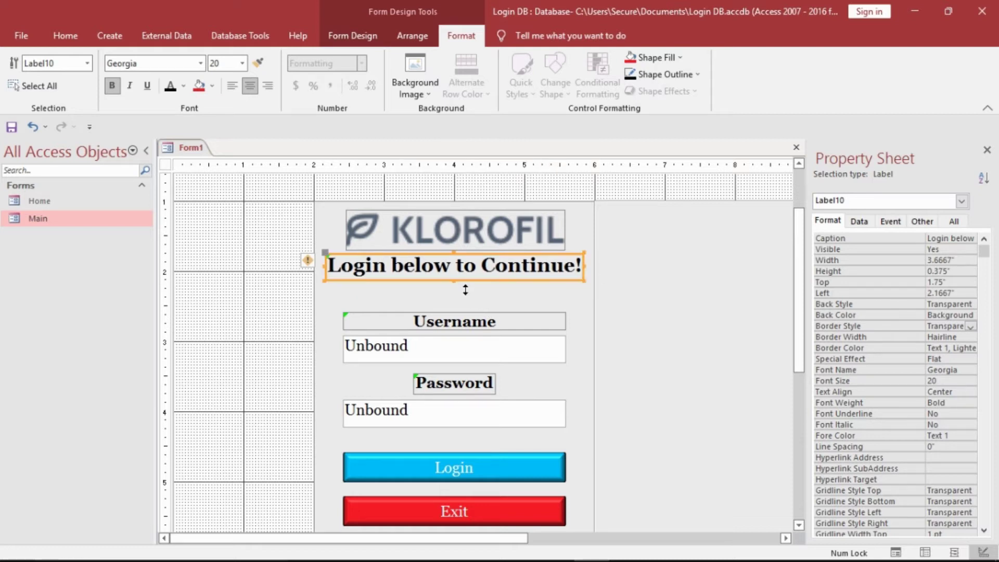
{"action": "left_click", "coordinate": [495, 265]}
{"action": "left_click", "coordinate": [298, 236]}
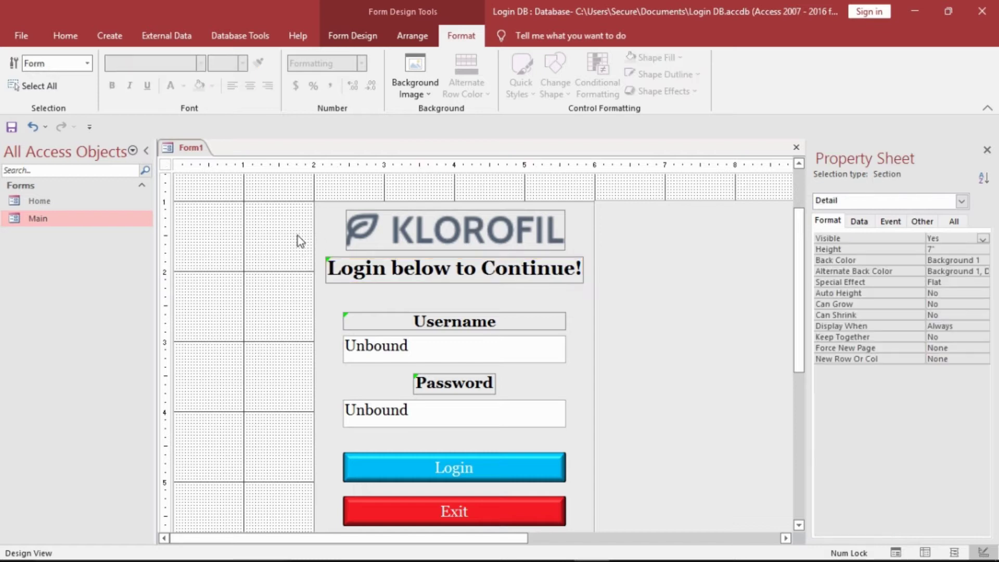
- Paste a copy of the heading label and place it just below the heading
{"action": "right_click", "coordinate": [361, 272]}
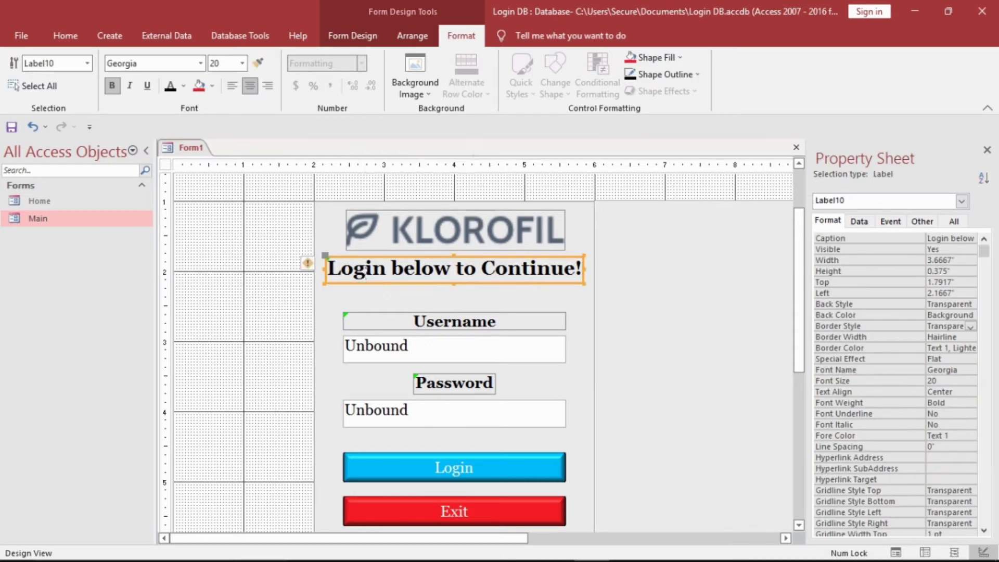
{"action": "left_click", "coordinate": [408, 206]}
{"action": "left_click", "coordinate": [271, 216]}
{"action": "right_click", "coordinate": [270, 215]}
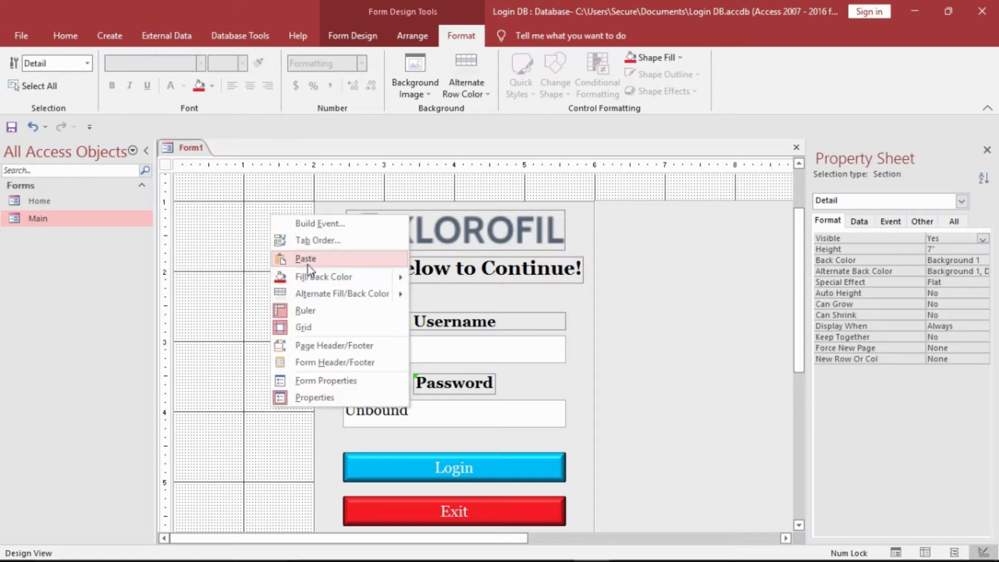
{"action": "left_click", "coordinate": [306, 258]}
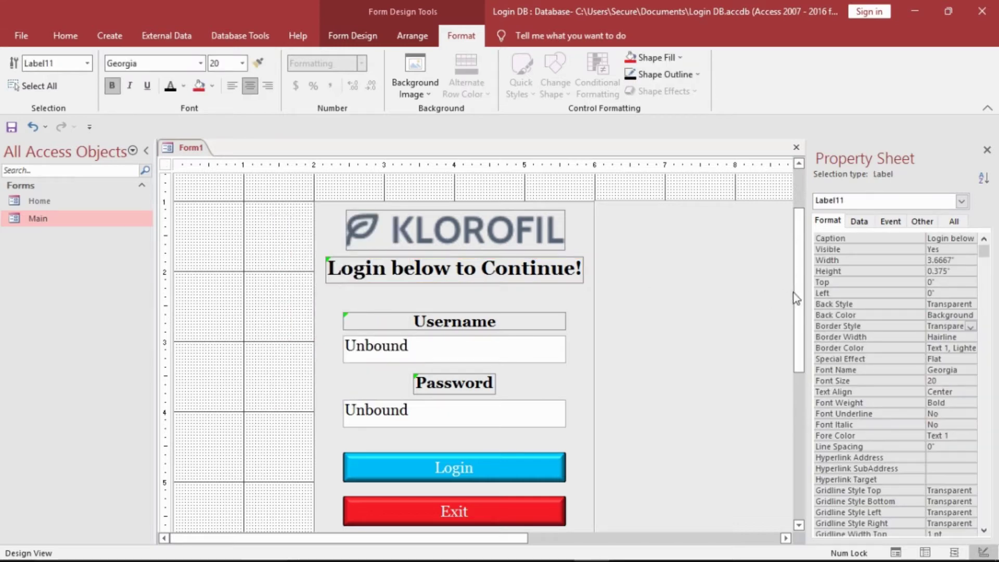
{"action": "scroll", "coordinate": [795, 268], "scroll_direction": "up", "scroll_amount": 2}
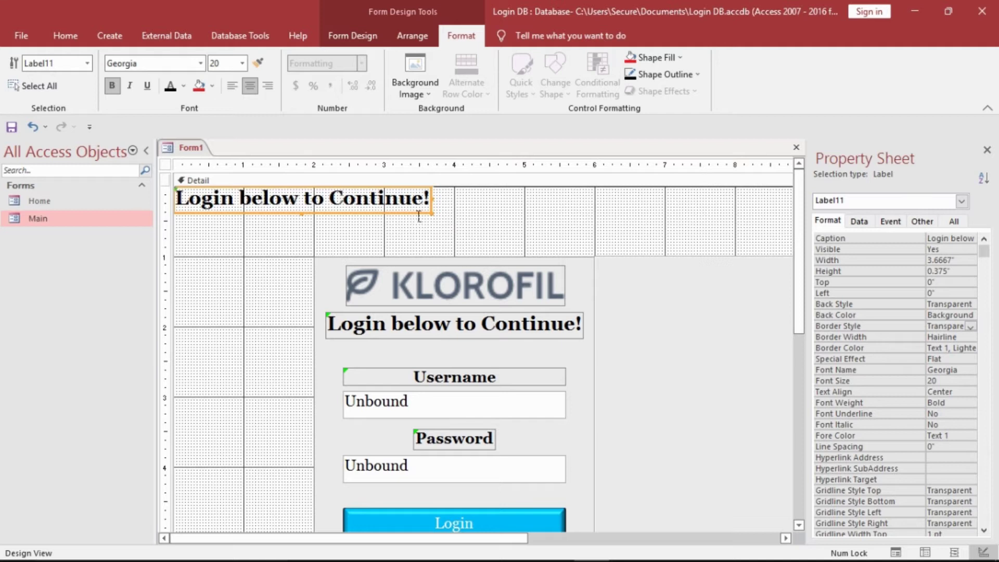
{"action": "left_click_drag", "start_coordinate": [417, 220], "coordinate": [480, 354]}
- Make the copied label's text red at 16 point and reduce its height
{"action": "left_click", "coordinate": [575, 354]}
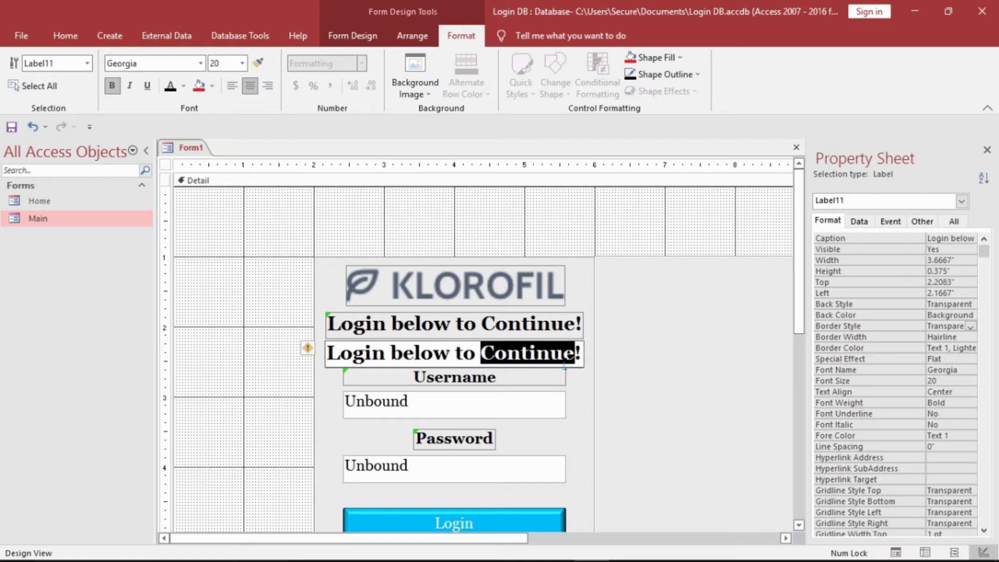
{"action": "left_click_drag", "start_coordinate": [586, 363], "coordinate": [305, 362]}
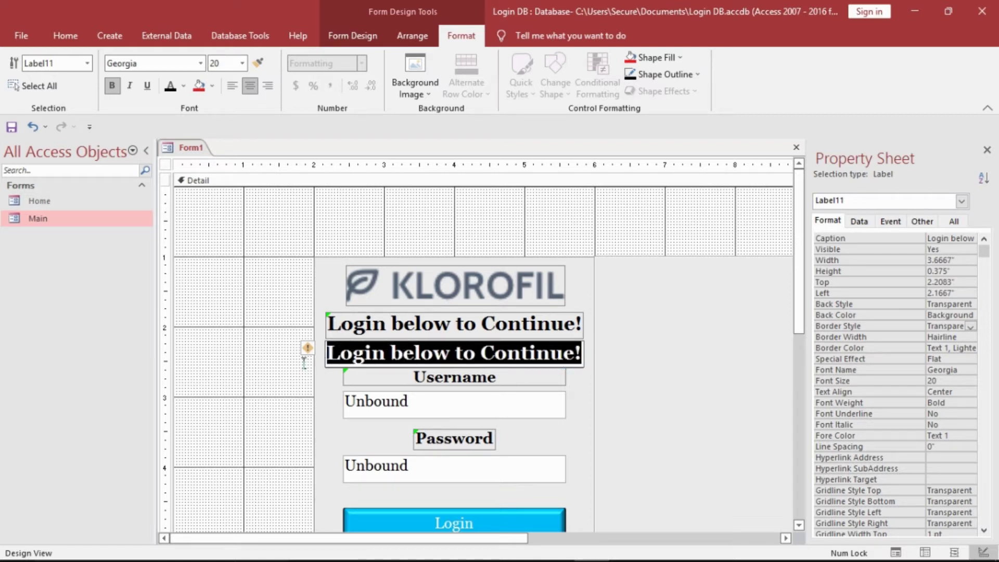
{"action": "left_click", "coordinate": [184, 87]}
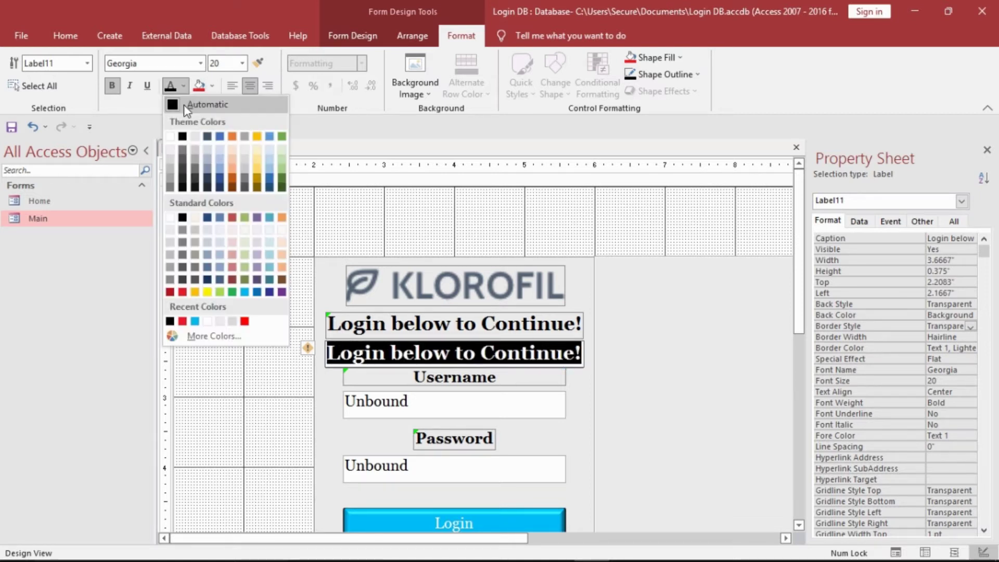
{"action": "left_click", "coordinate": [184, 292]}
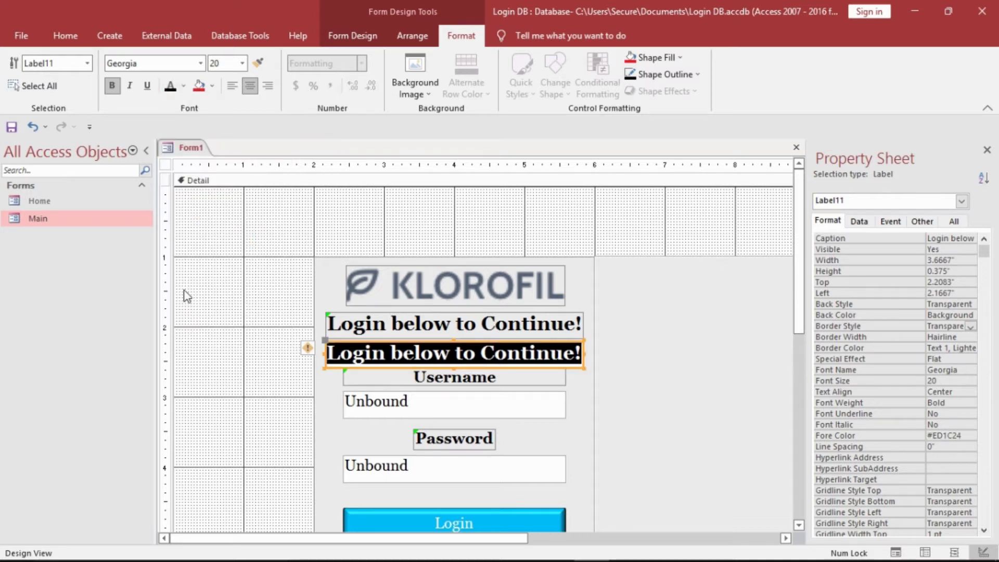
{"action": "left_click", "coordinate": [243, 63]}
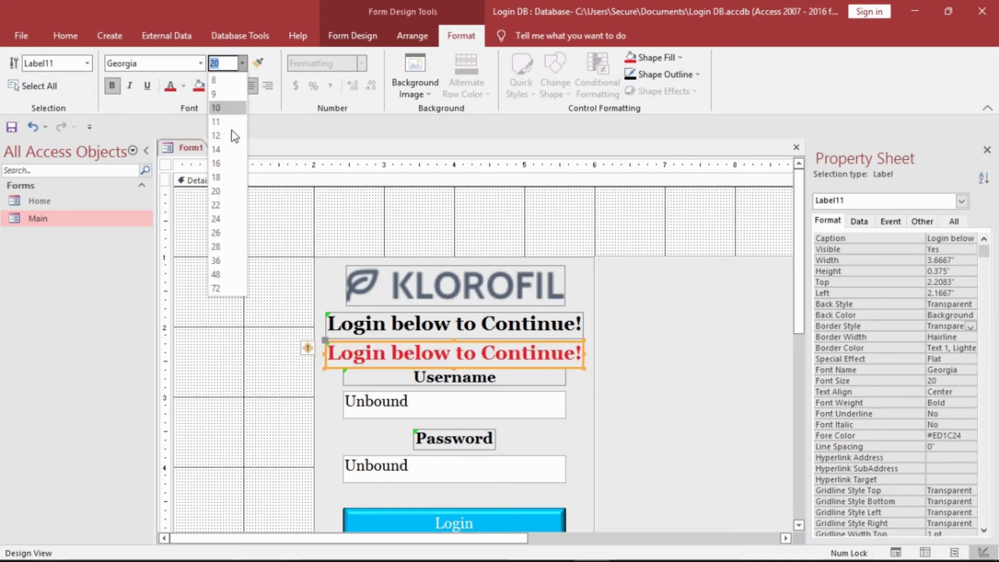
{"action": "left_click", "coordinate": [217, 164]}
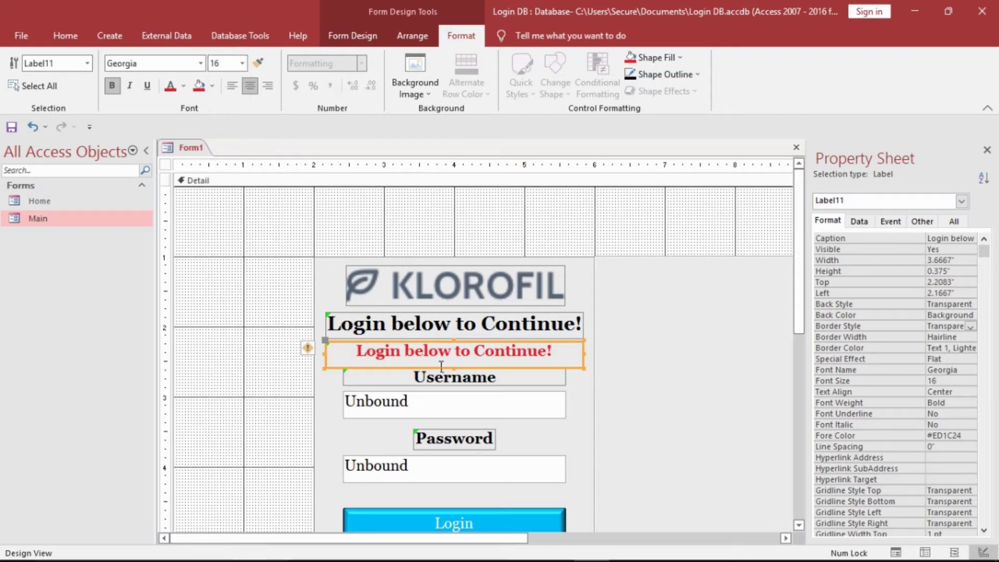
{"action": "left_click_drag", "start_coordinate": [465, 376], "coordinate": [465, 370]}
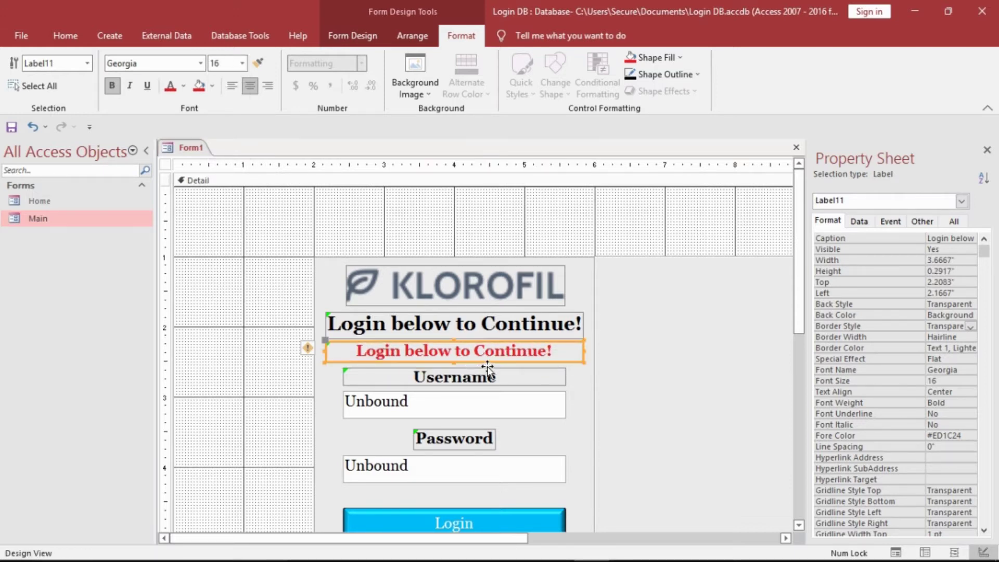
- Change the copied label's caption to 'Error!'
{"action": "left_click", "coordinate": [562, 356]}
{"action": "key", "text": "BackSpace"}
{"action": "key", "text": "BackSpace"}
{"action": "key", "text": "BackSpace"}
{"action": "key", "text": "BackSpace"}
{"action": "key", "text": "BackSpace"}
{"action": "key", "text": "BackSpace"}
{"action": "key", "text": "BackSpace"}
{"action": "key", "text": "BackSpace"}
{"action": "key", "text": "BackSpace"}
{"action": "key", "text": "BackSpace"}
{"action": "key", "text": "BackSpace"}
{"action": "key", "text": "BackSpace"}
{"action": "key", "text": "BackSpace"}
{"action": "key", "text": "BackSpace"}
{"action": "key", "text": "BackSpace"}
{"action": "key", "text": "BackSpace"}
{"action": "key", "text": "BackSpace"}
{"action": "key", "text": "BackSpace"}
{"action": "key", "text": "BackSpace"}
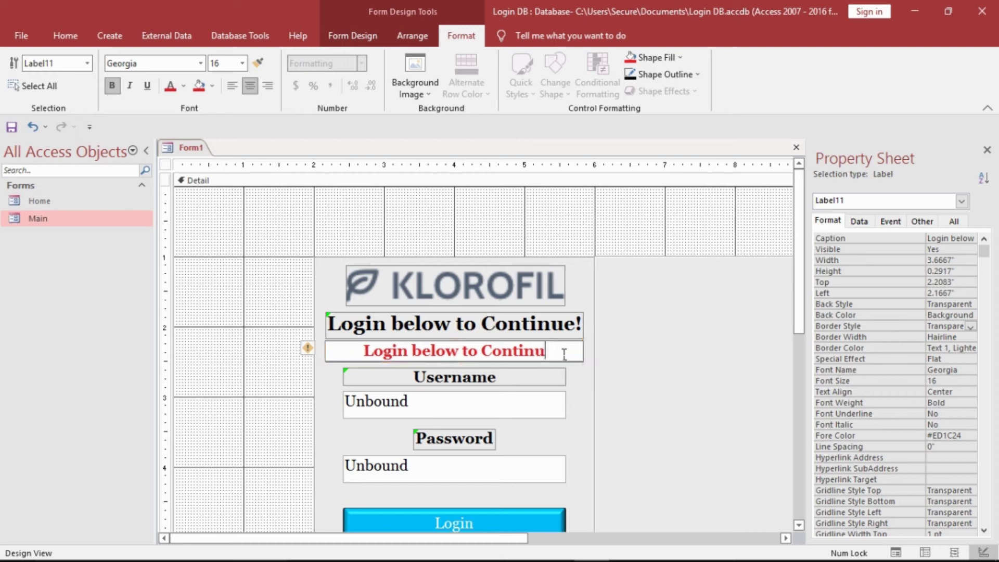
{"action": "key", "text": "BackSpace"}
{"action": "key", "text": "BackSpace"}
{"action": "key", "text": "BackSpace"}
{"action": "key", "text": "BackSpace"}
{"action": "key", "text": "BackSpace"}
{"action": "type", "text": "Erro"}
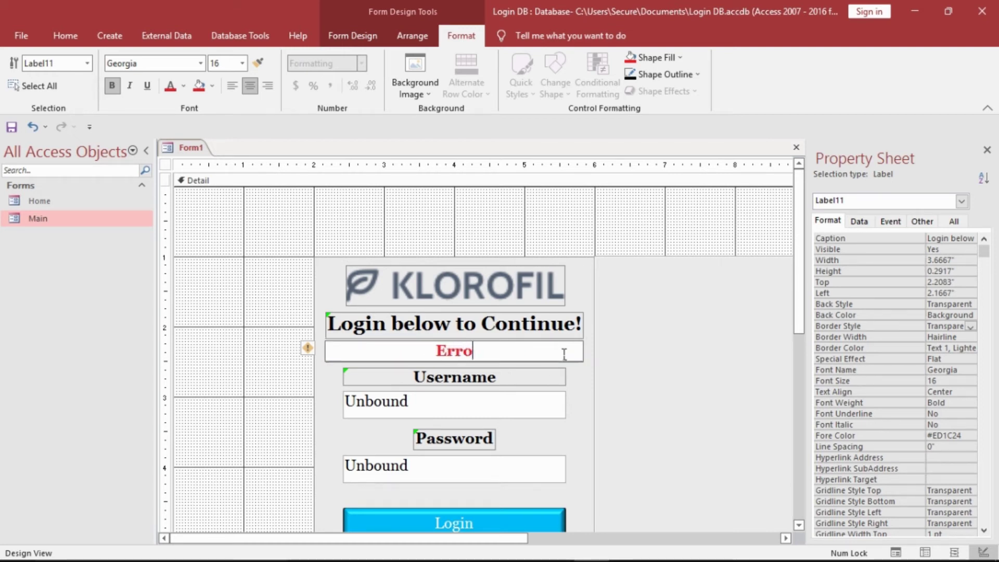
{"action": "type", "text": "r!"}
{"action": "left_click", "coordinate": [234, 330]}
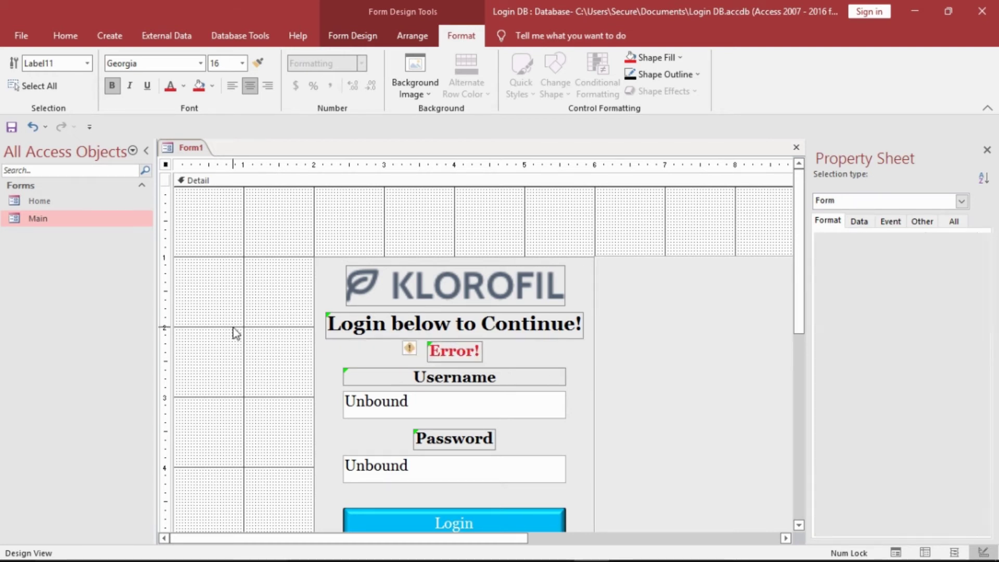
- Rename the red 'Error!' label (Label11) to Error in the Property Sheet's Other tab
{"action": "left_click", "coordinate": [454, 352]}
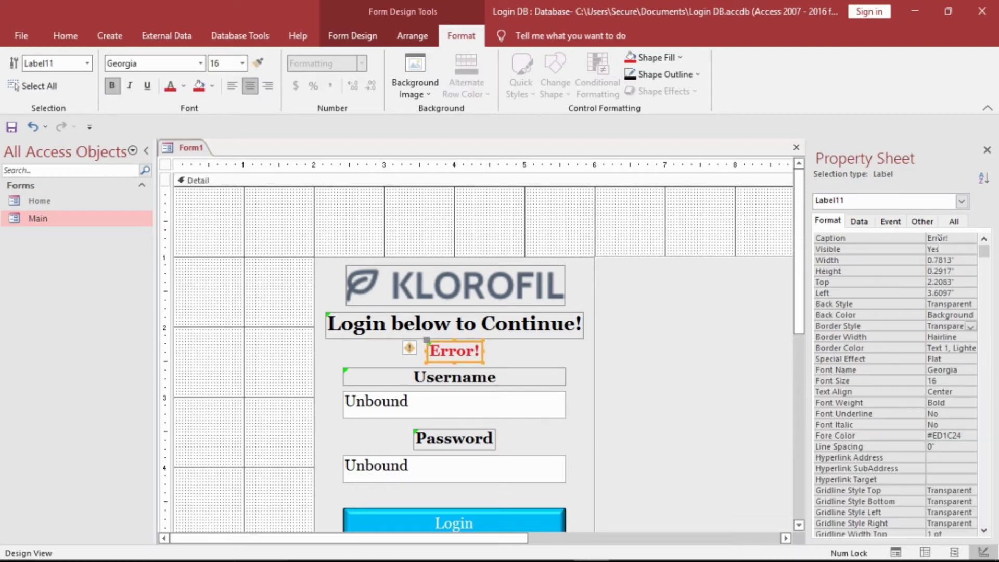
{"action": "left_click", "coordinate": [922, 221]}
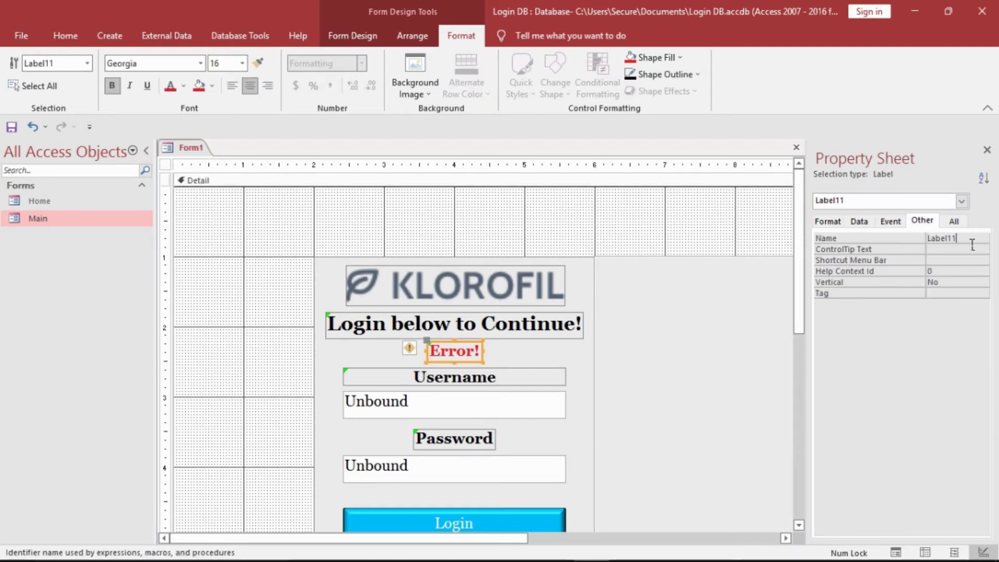
{"action": "double_click", "coordinate": [971, 244]}
{"action": "type", "text": "Error"}
{"action": "left_click", "coordinate": [498, 242]}
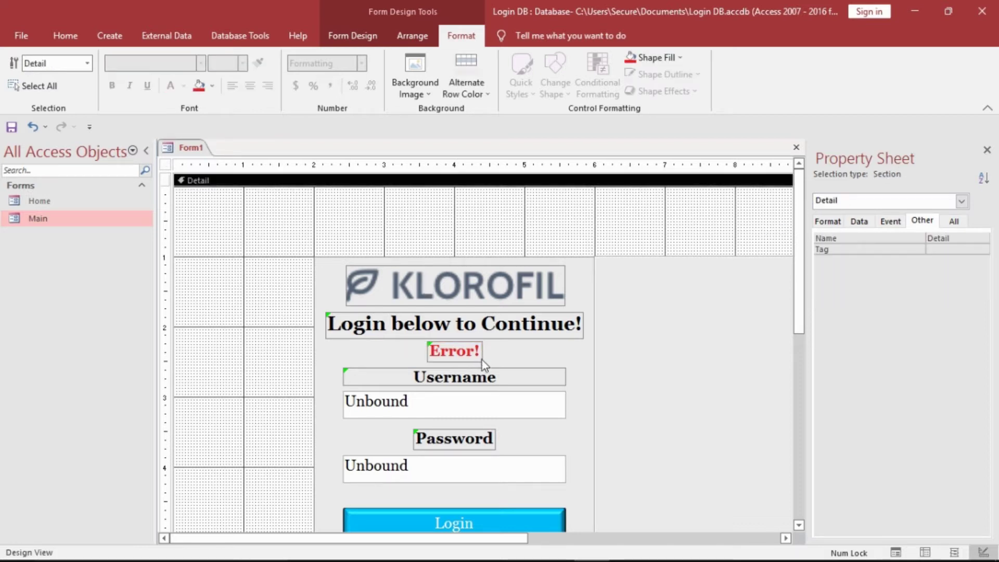
- Rename the Username box (Text2) and the Password box (Text4, now Pass)
{"action": "left_click", "coordinate": [479, 398]}
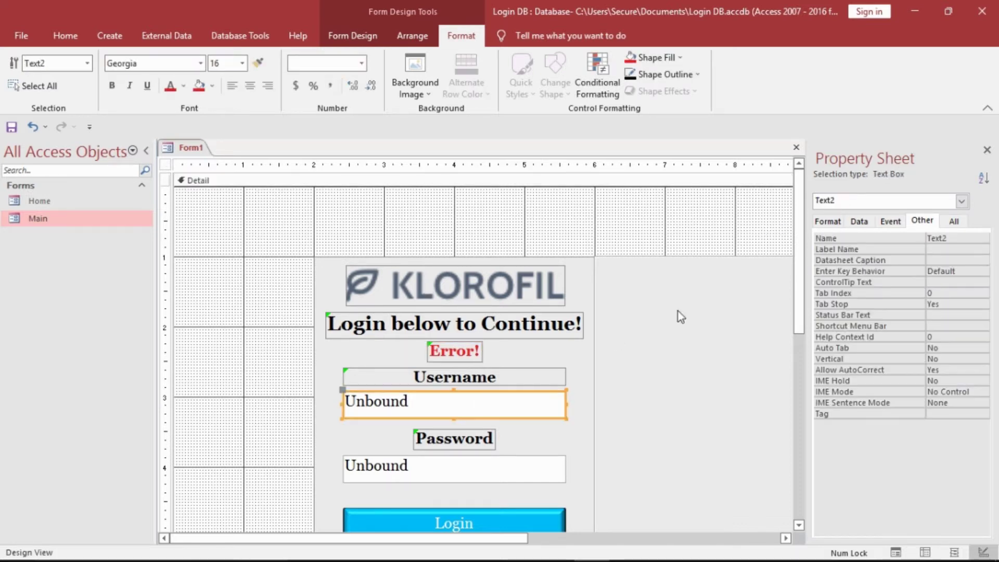
{"action": "double_click", "coordinate": [956, 243]}
{"action": "type", "text": "User"}
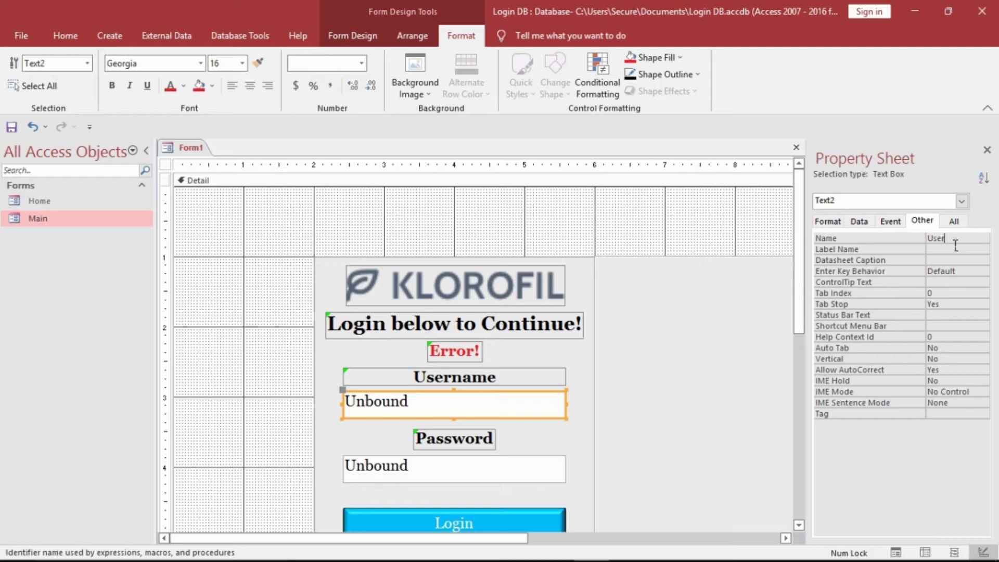
{"action": "left_click", "coordinate": [521, 464]}
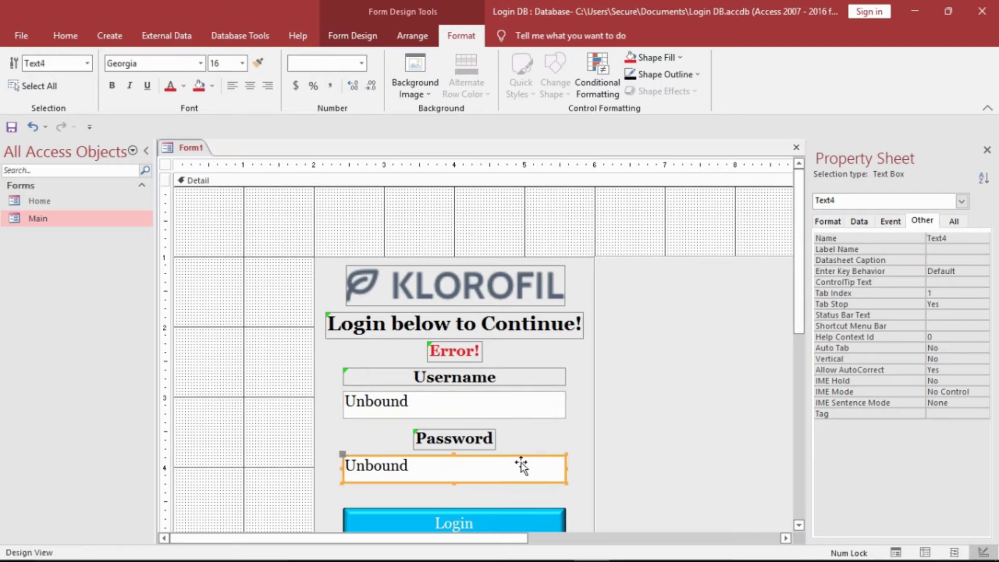
{"action": "double_click", "coordinate": [960, 240]}
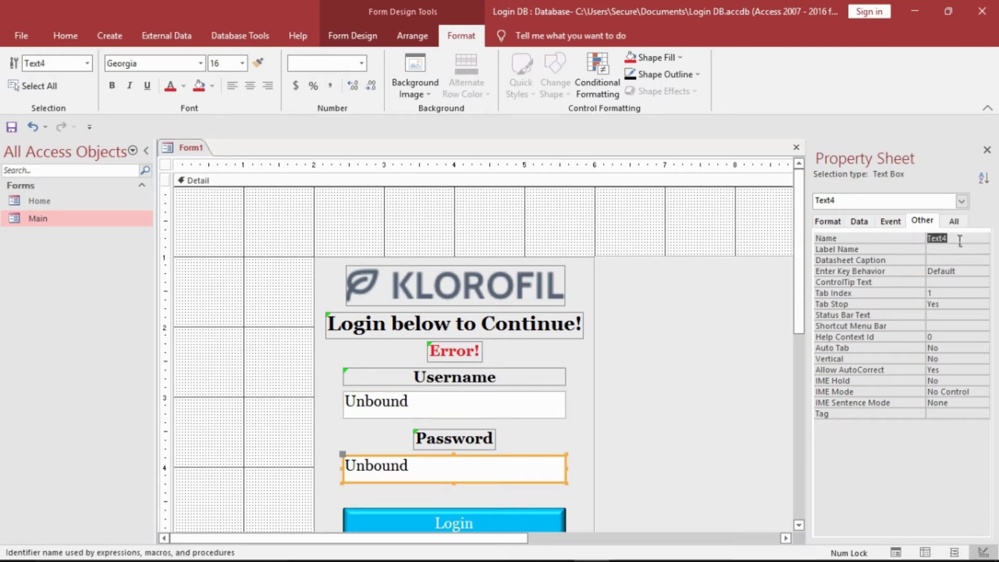
{"action": "type", "text": "Pass"}
{"action": "left_click", "coordinate": [734, 225]}
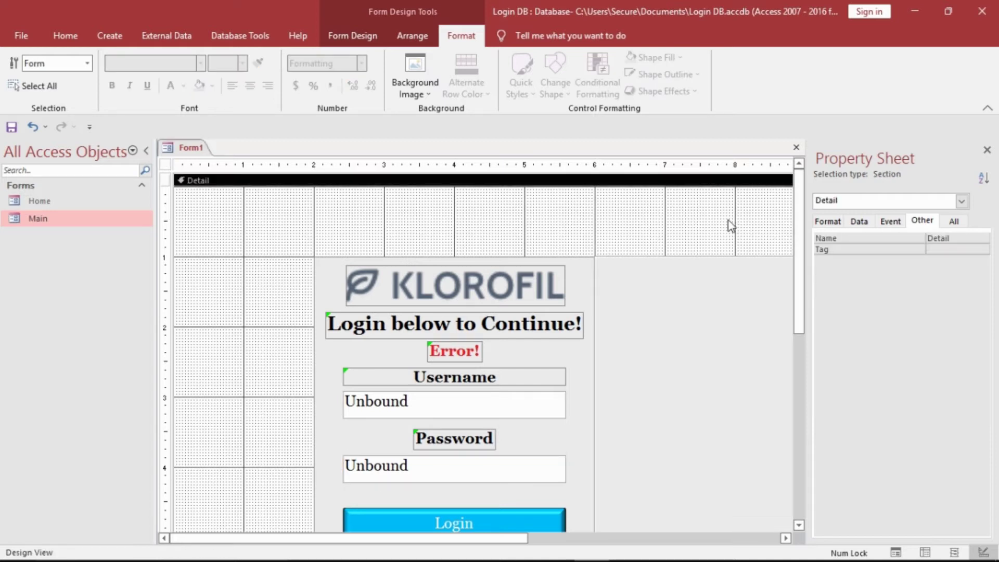
- Set the Error label's Visible property to No so it starts hidden
{"action": "left_click", "coordinate": [442, 356]}
{"action": "left_click", "coordinate": [829, 222]}
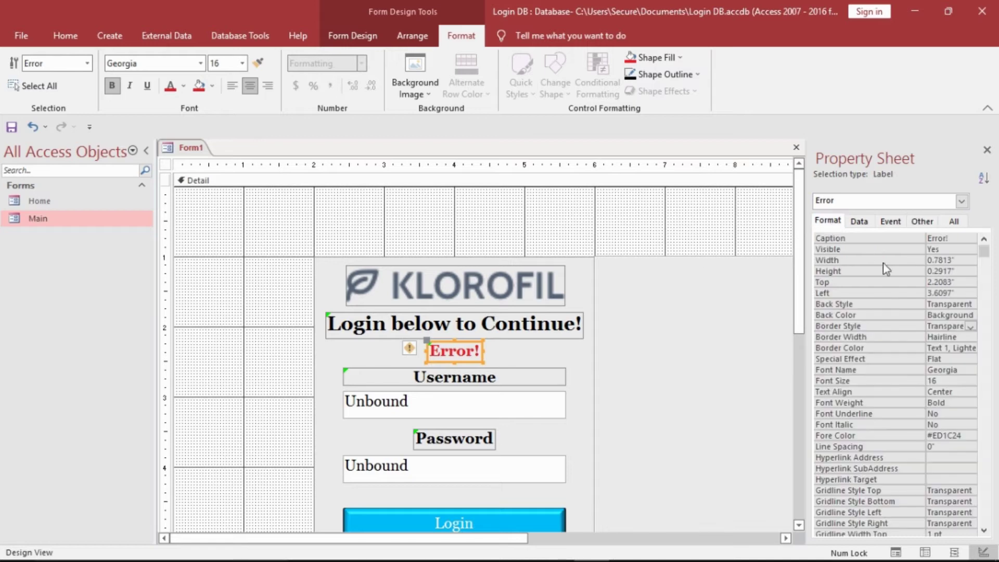
{"action": "double_click", "coordinate": [963, 254]}
{"action": "left_click", "coordinate": [720, 244]}
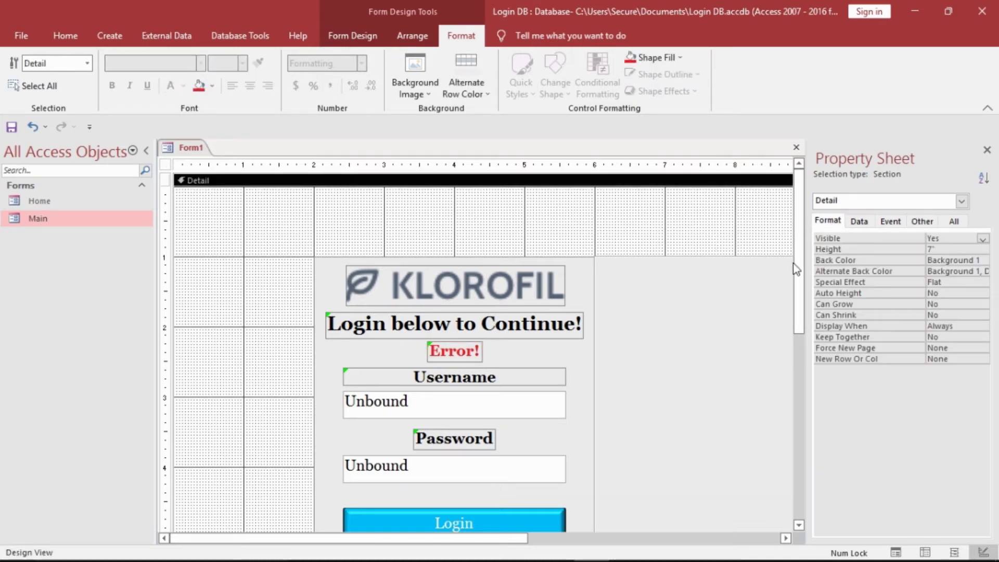
{"action": "left_click_drag", "start_coordinate": [795, 265], "coordinate": [801, 287]}
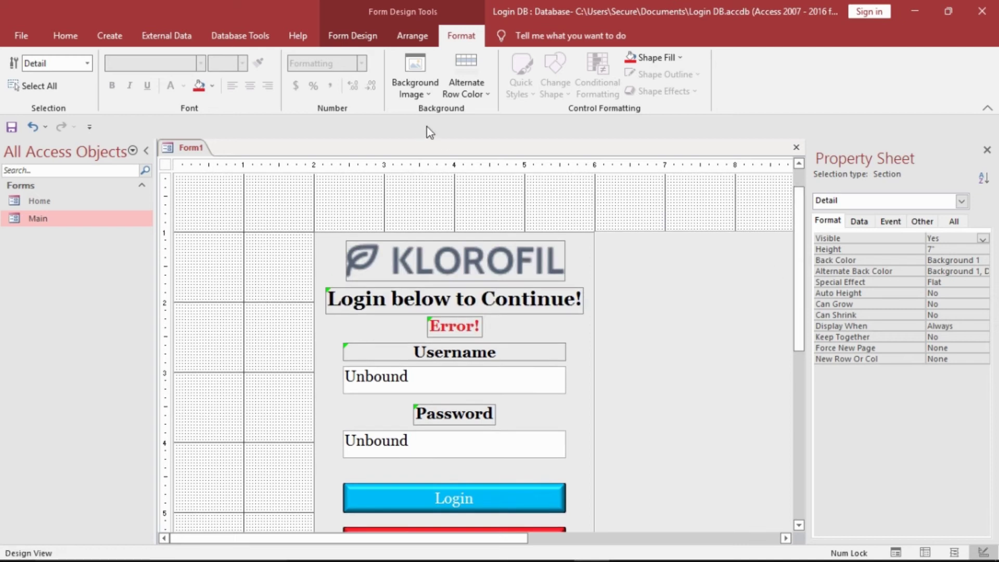
{"action": "left_click", "coordinate": [359, 36]}
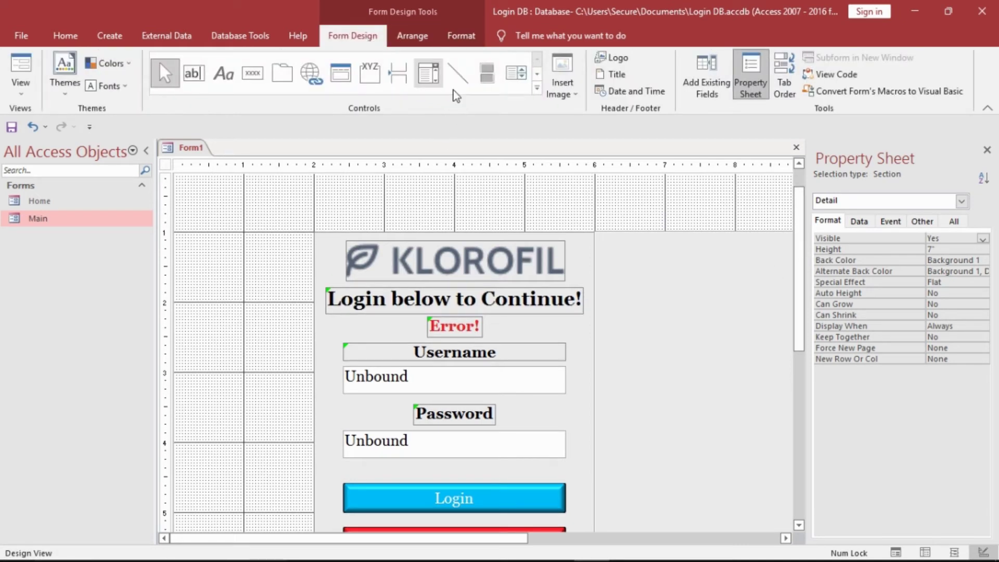
{"action": "left_click", "coordinate": [559, 102]}
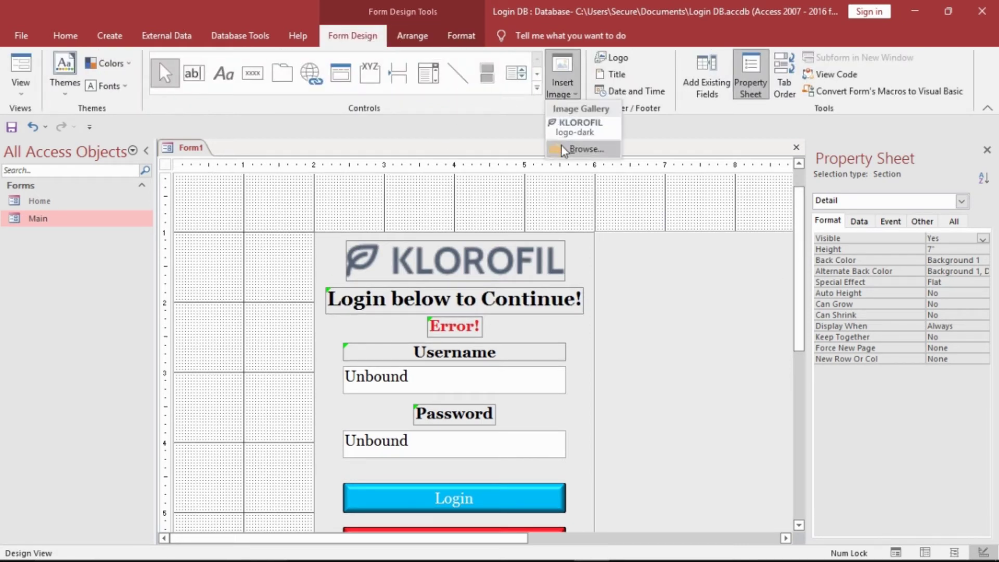
- Insert the login-bg picture and drag its frame out to the right of the login panel
{"action": "left_click", "coordinate": [561, 146]}
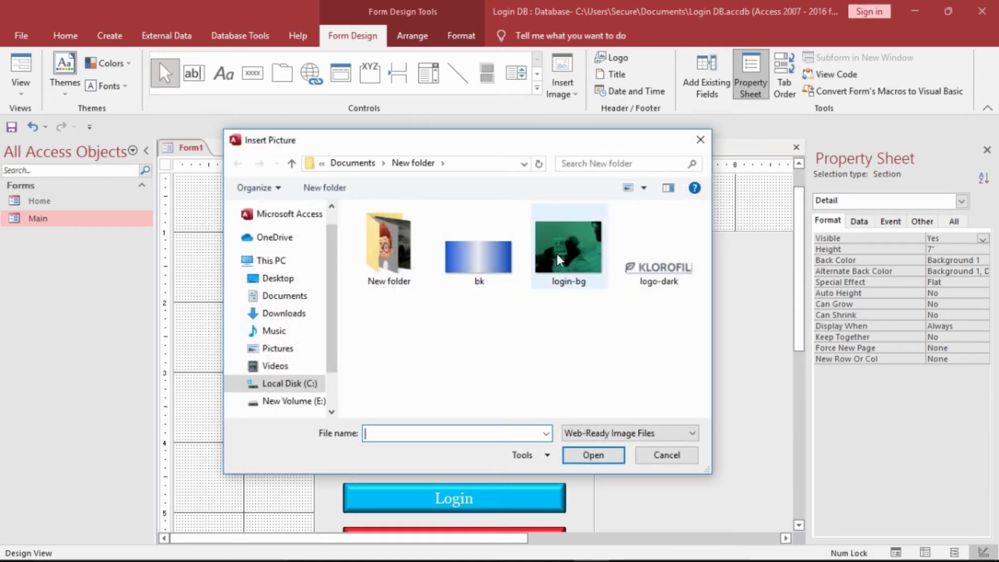
{"action": "left_click", "coordinate": [558, 253]}
{"action": "left_click", "coordinate": [597, 461]}
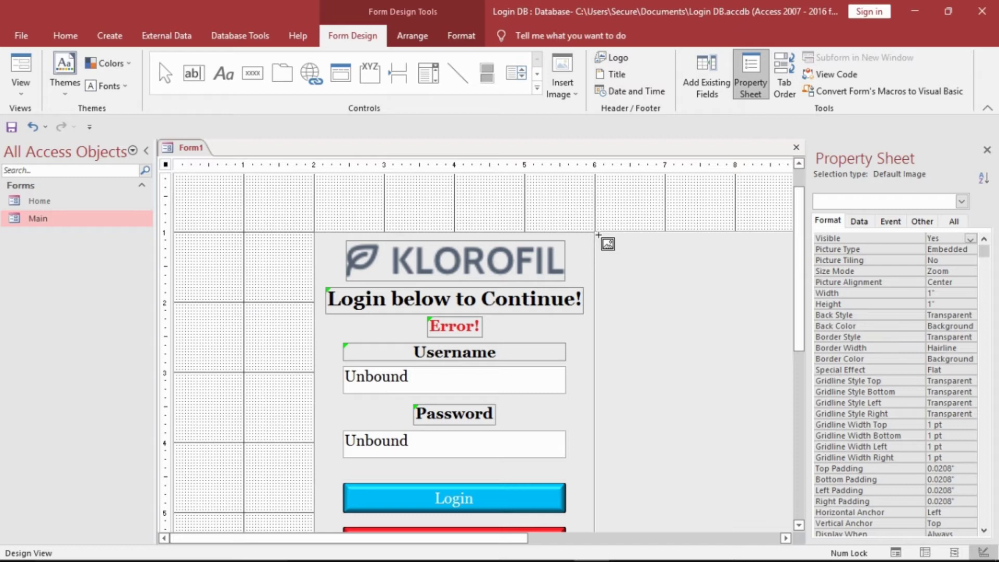
{"action": "left_click_drag", "start_coordinate": [599, 234], "coordinate": [677, 507]}
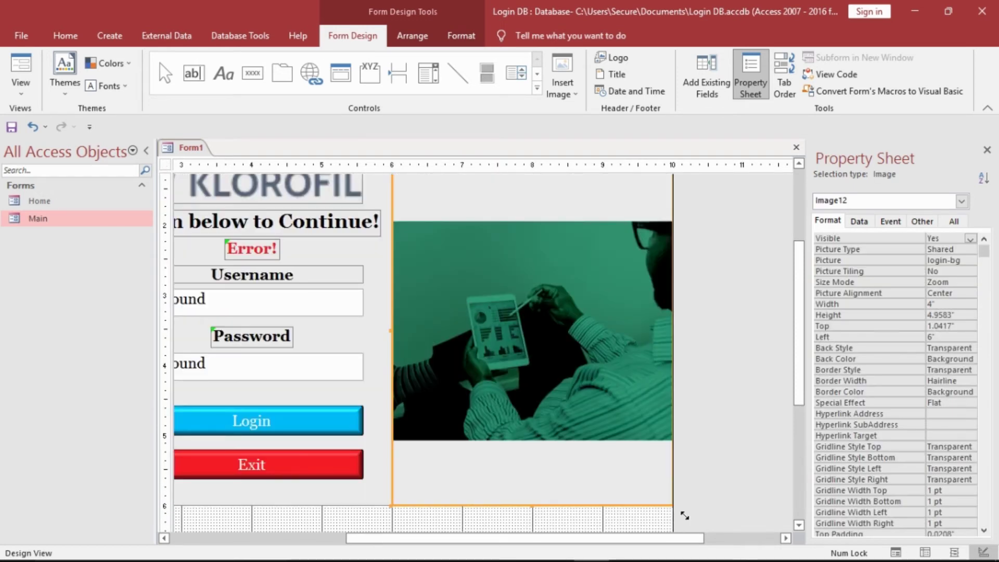
- Set the picture's Size Mode to Stretch and widen the form to the right
{"action": "left_click", "coordinate": [956, 285]}
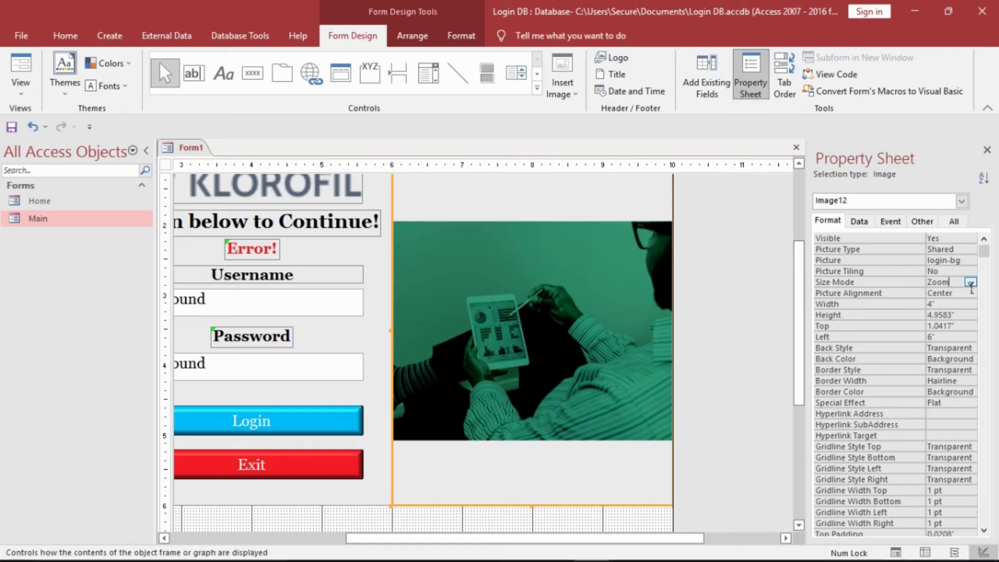
{"action": "left_click", "coordinate": [972, 283]}
{"action": "left_click", "coordinate": [956, 306]}
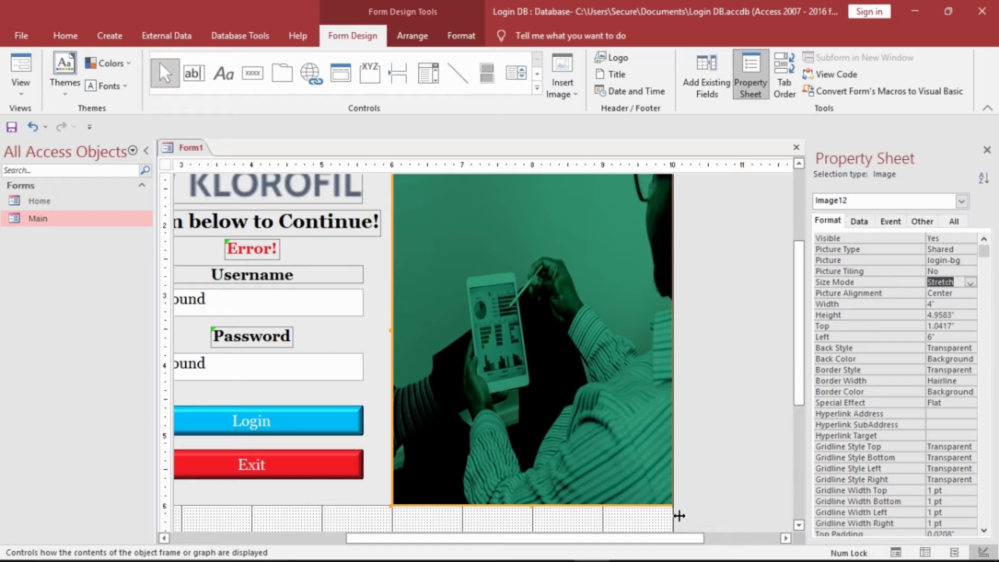
{"action": "left_click_drag", "start_coordinate": [679, 516], "coordinate": [733, 508]}
{"action": "left_click", "coordinate": [745, 504]}
{"action": "left_click", "coordinate": [678, 455]}
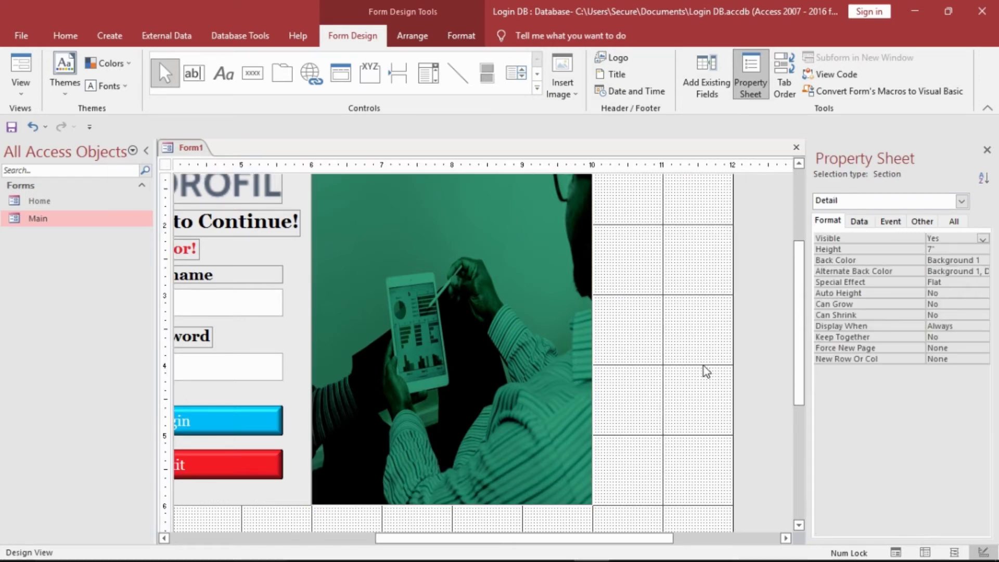
{"action": "scroll", "coordinate": [797, 366], "scroll_direction": "up", "scroll_amount": 3}
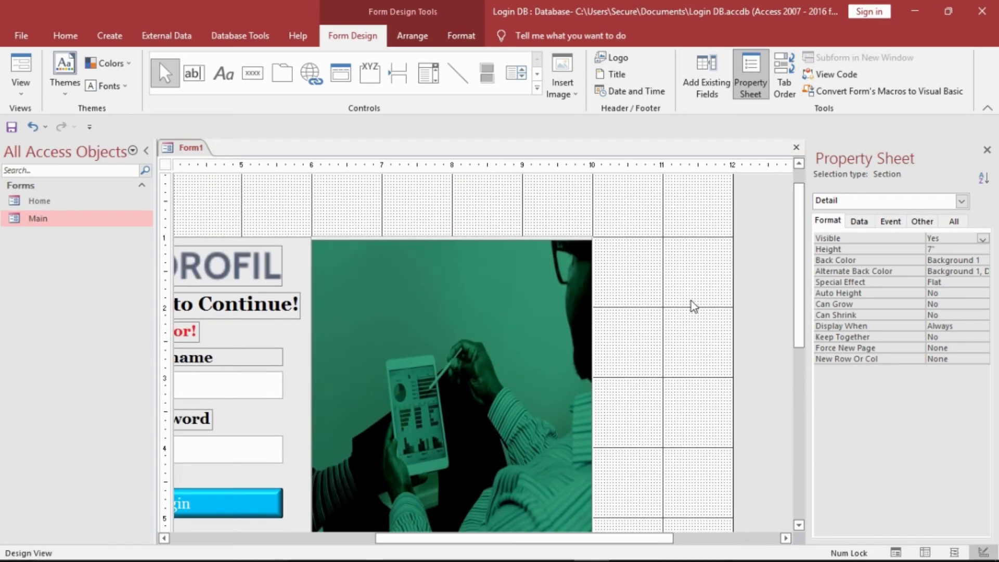
- Delete the grey rectangle Box1 and raise the picture's top to 1 inch, 5 inches tall
{"action": "left_click", "coordinate": [587, 330]}
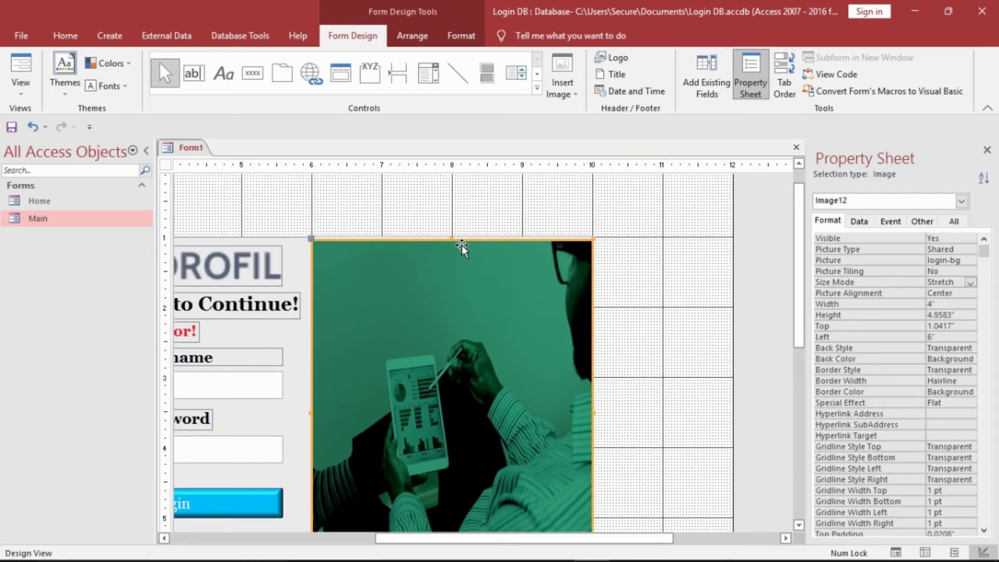
{"action": "left_click", "coordinate": [460, 235]}
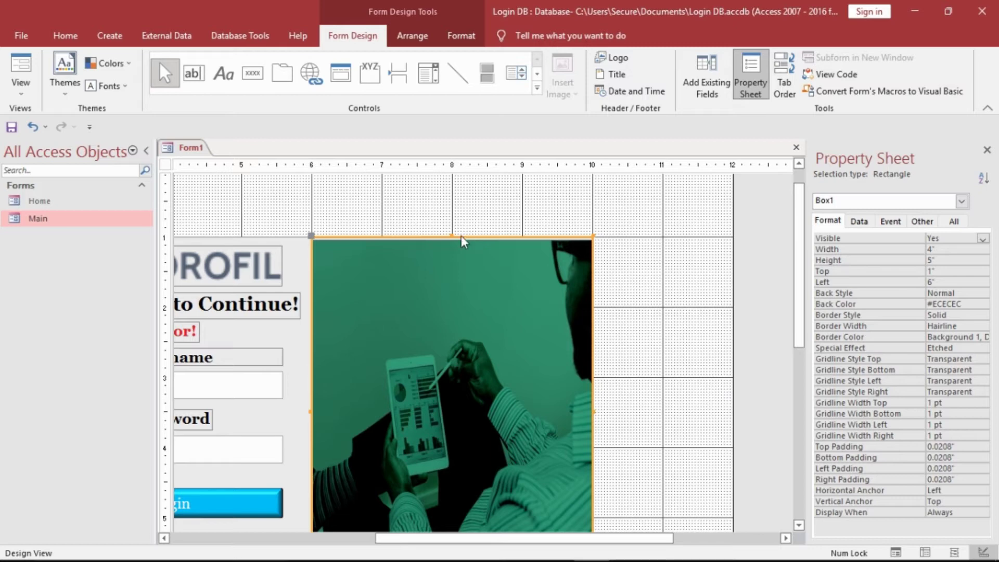
{"action": "key", "text": "Delete"}
{"action": "left_click", "coordinate": [467, 261]}
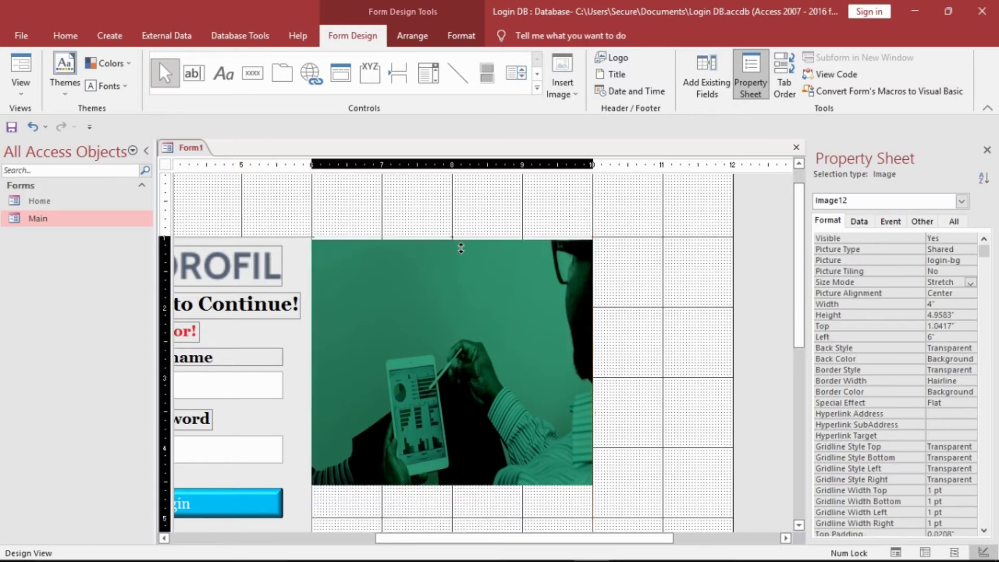
{"action": "left_click_drag", "start_coordinate": [461, 245], "coordinate": [461, 242]}
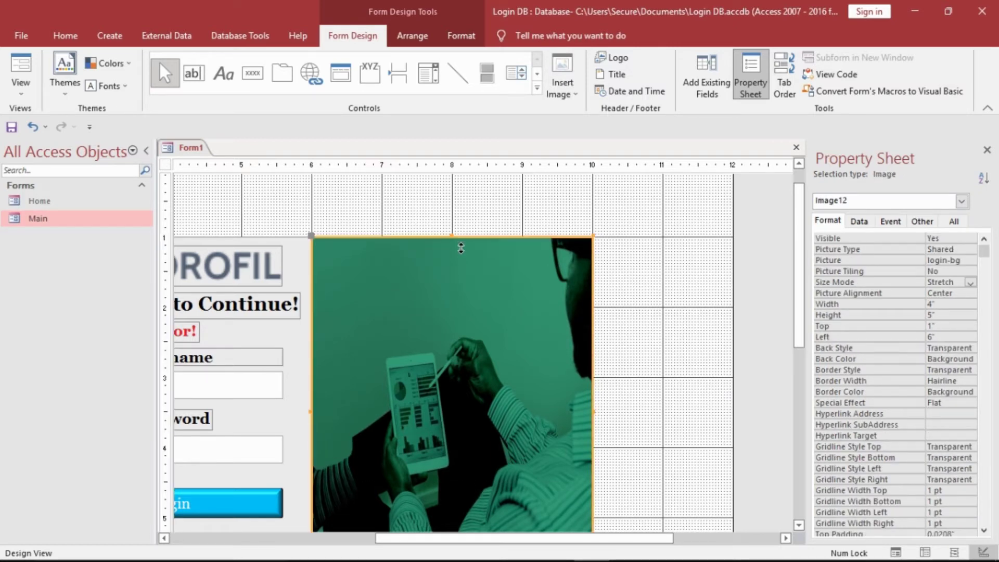
{"action": "left_click", "coordinate": [481, 216]}
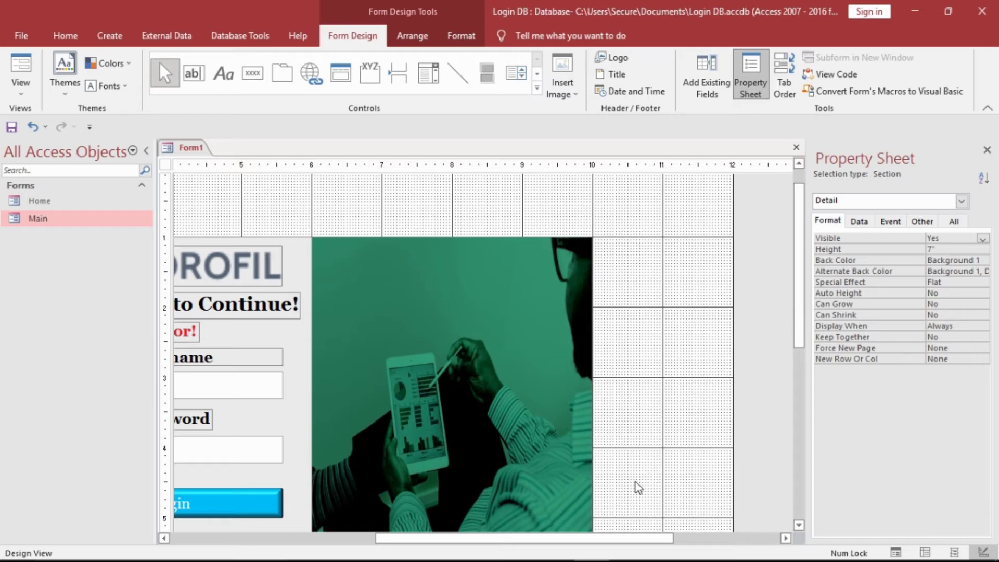
{"action": "left_click_drag", "start_coordinate": [599, 538], "coordinate": [454, 538]}
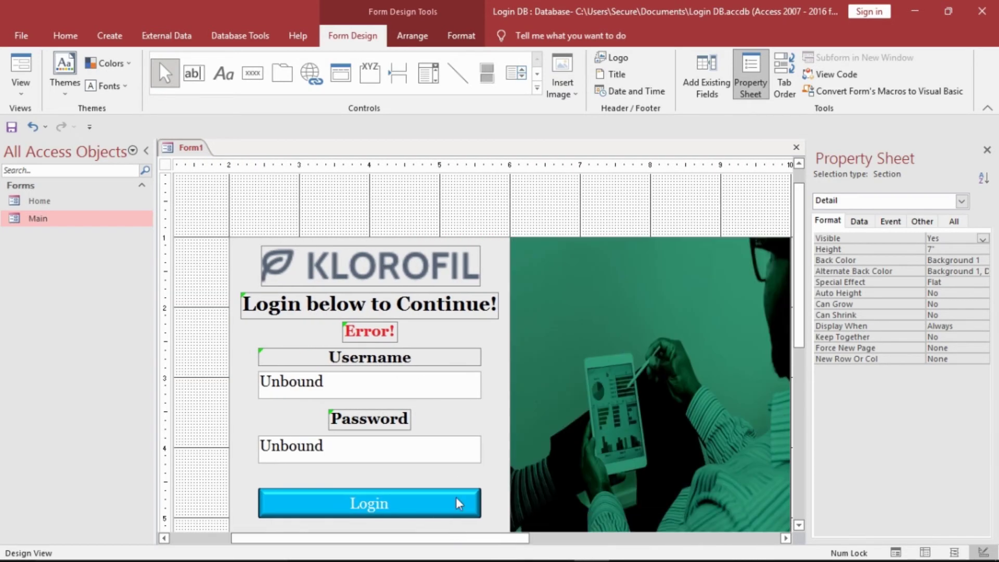
- Copy the 'Login below to Continue!' heading and paste a duplicate over the picture
{"action": "right_click", "coordinate": [451, 302]}
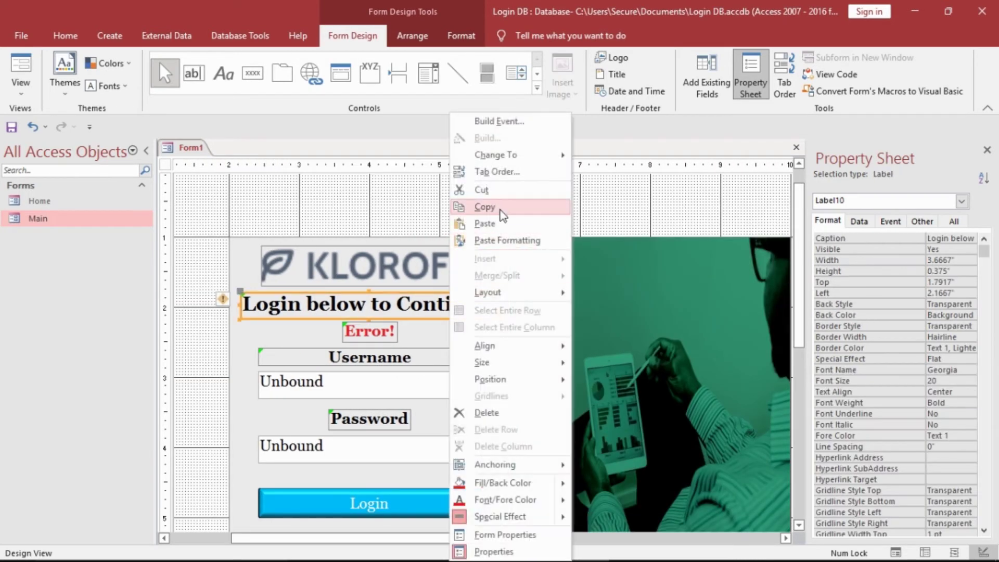
{"action": "left_click", "coordinate": [500, 209]}
{"action": "left_click", "coordinate": [488, 208]}
{"action": "right_click", "coordinate": [465, 201]}
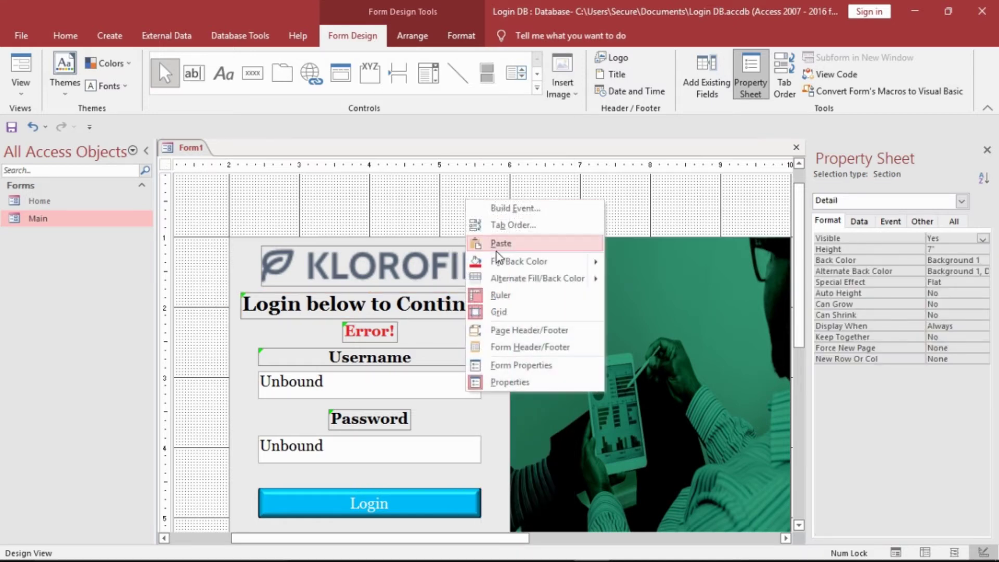
{"action": "left_click", "coordinate": [500, 243]}
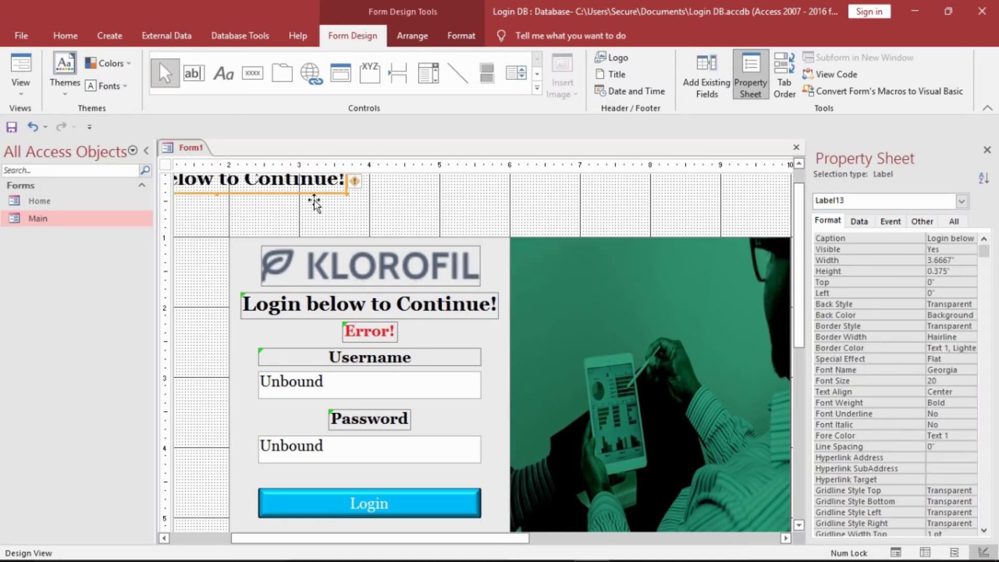
{"action": "left_click_drag", "start_coordinate": [316, 203], "coordinate": [728, 320]}
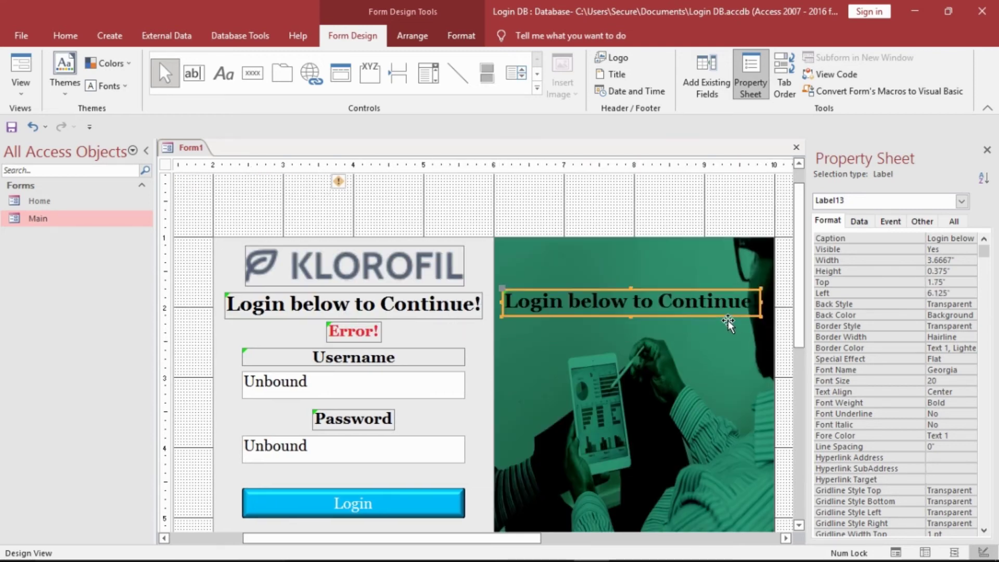
- Replace the copied label's text with 'Welcome to TSX DATABASE' and select it
{"action": "left_click", "coordinate": [646, 307]}
{"action": "key", "text": "ctrl+Return"}
{"action": "key", "text": "ctrl+Return"}
{"action": "key", "text": "ctrl+Return"}
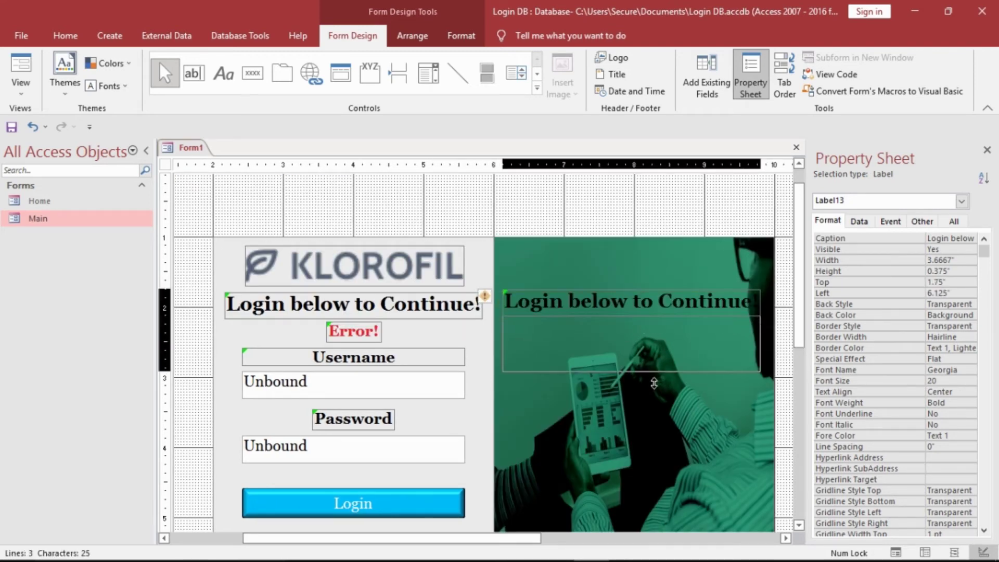
{"action": "left_click", "coordinate": [658, 402]}
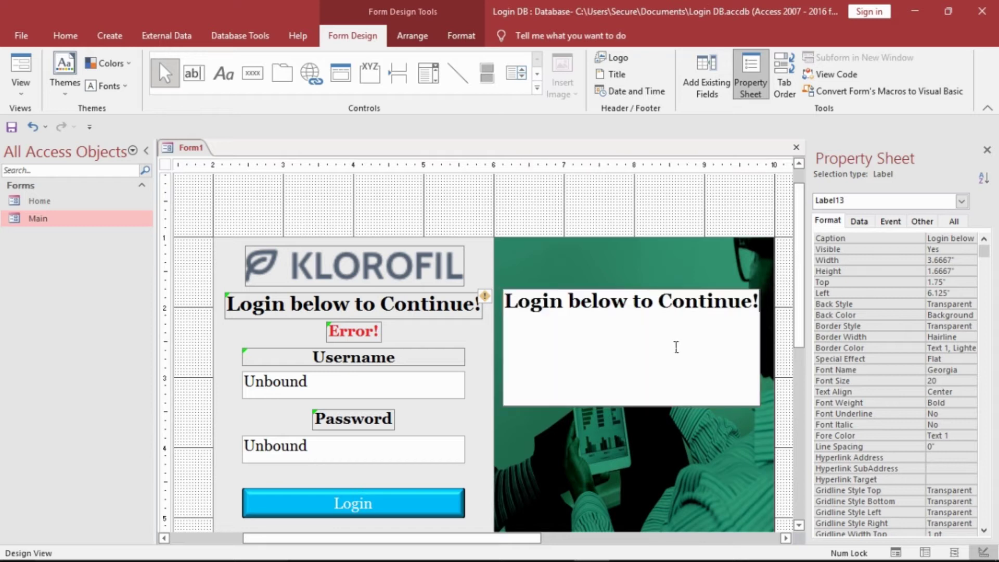
{"action": "key", "text": "BackSpace"}
{"action": "key", "text": "BackSpace"}
{"action": "key", "text": "BackSpace"}
{"action": "key", "text": "BackSpace"}
{"action": "key", "text": "BackSpace"}
{"action": "key", "text": "BackSpace"}
{"action": "key", "text": "BackSpace"}
{"action": "key", "text": "BackSpace"}
{"action": "key", "text": "BackSpace"}
{"action": "key", "text": "BackSpace"}
{"action": "key", "text": "BackSpace"}
{"action": "key", "text": "BackSpace"}
{"action": "key", "text": "BackSpace"}
{"action": "key", "text": "BackSpace"}
{"action": "key", "text": "BackSpace"}
{"action": "key", "text": "BackSpace"}
{"action": "key", "text": "BackSpace"}
{"action": "key", "text": "BackSpace"}
{"action": "key", "text": "BackSpace"}
{"action": "key", "text": "BackSpace"}
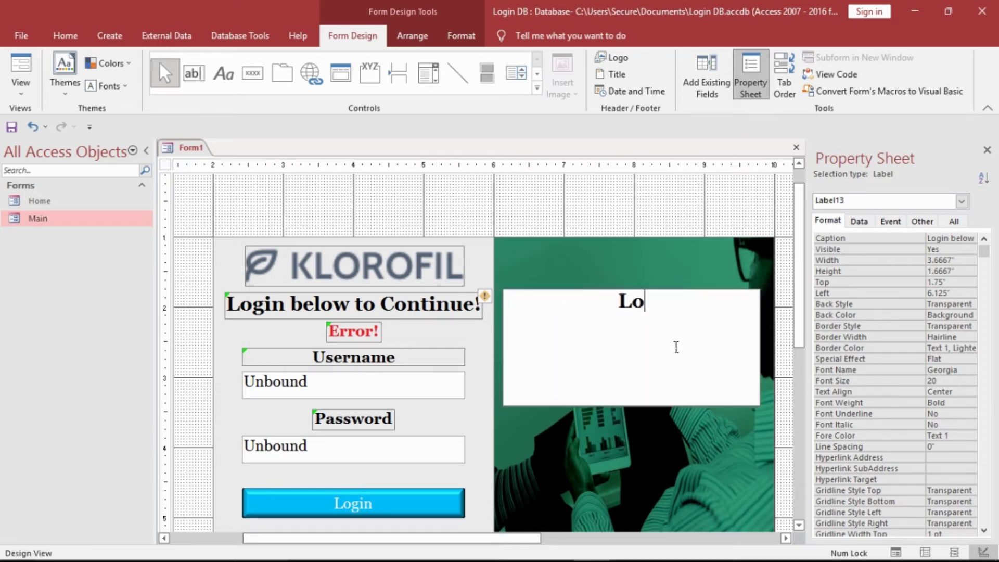
{"action": "type", "text": "Welco"}
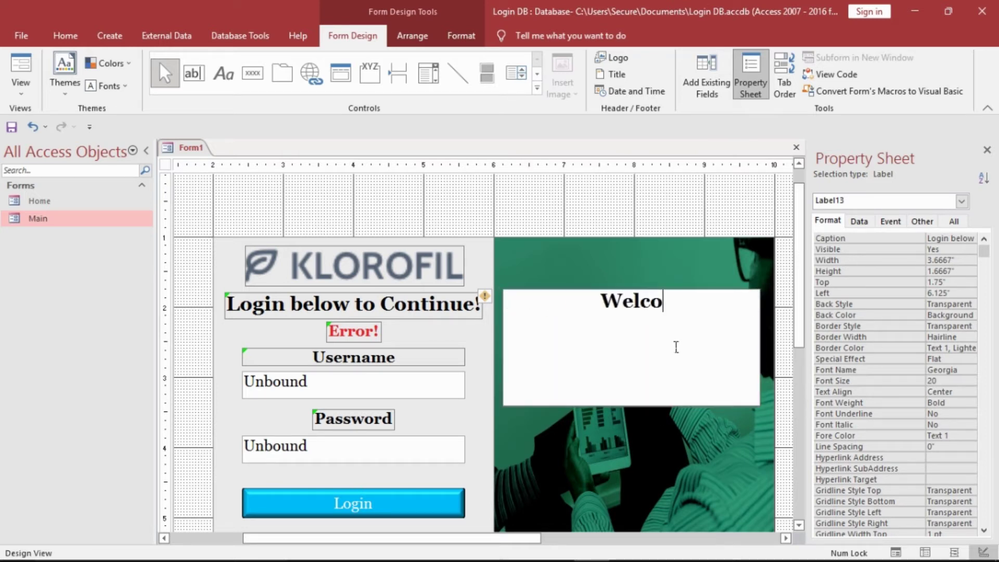
{"action": "type", "text": "me to TS"}
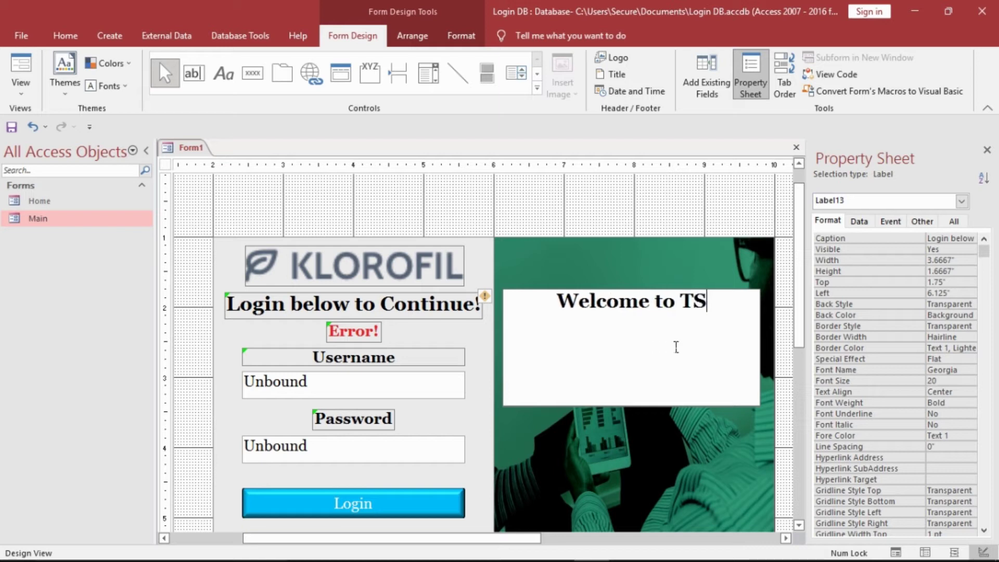
{"action": "type", "text": "X DATABASE"}
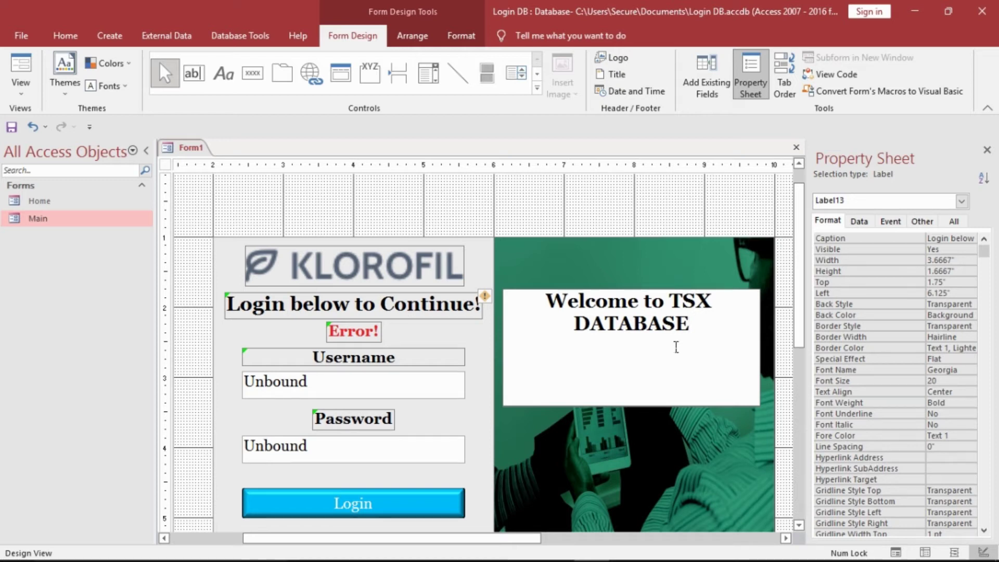
{"action": "left_click_drag", "start_coordinate": [687, 326], "coordinate": [555, 318]}
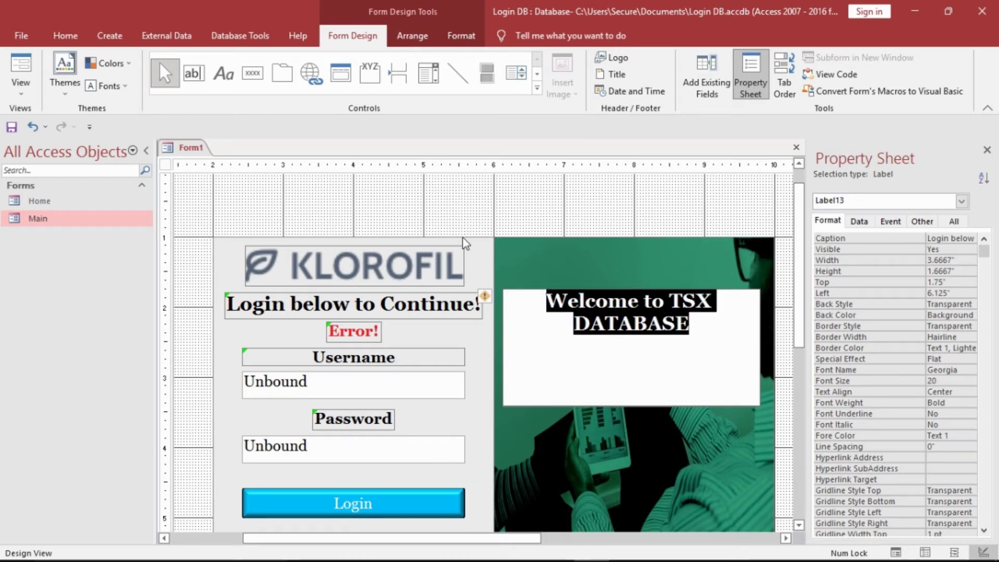
- Format the welcome text as 36-point white
{"action": "left_click", "coordinate": [66, 36]}
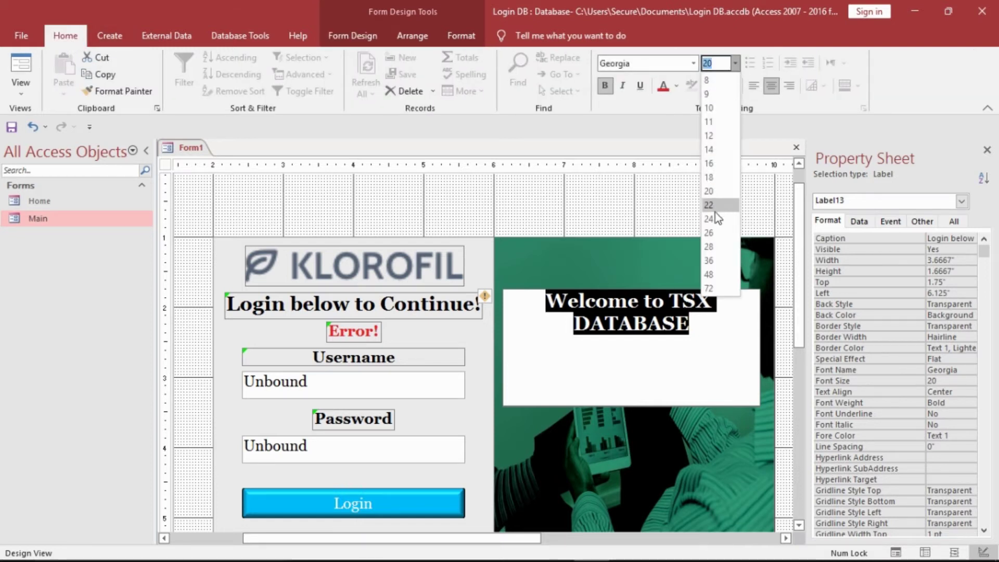
{"action": "left_click", "coordinate": [710, 260]}
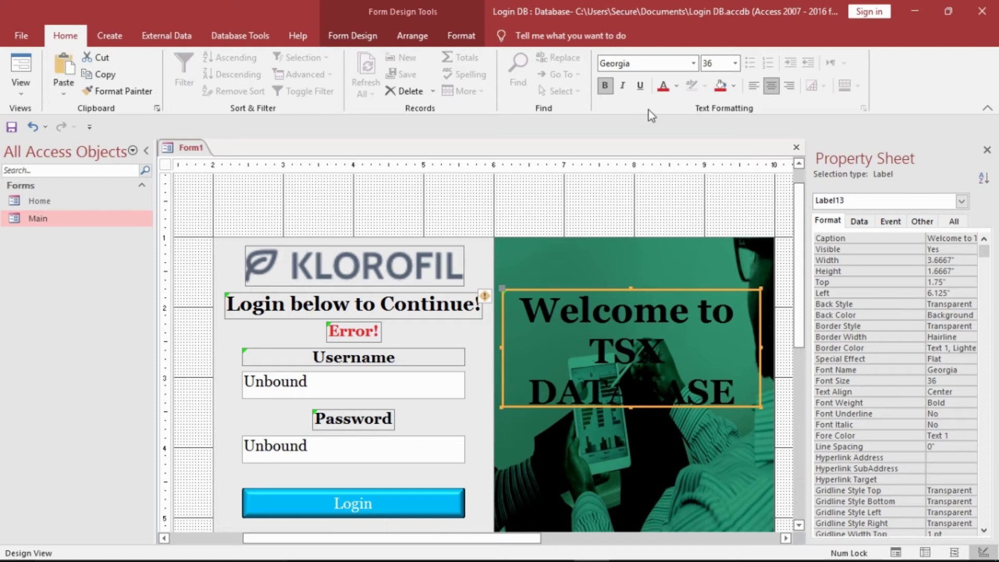
{"action": "left_click", "coordinate": [676, 88]}
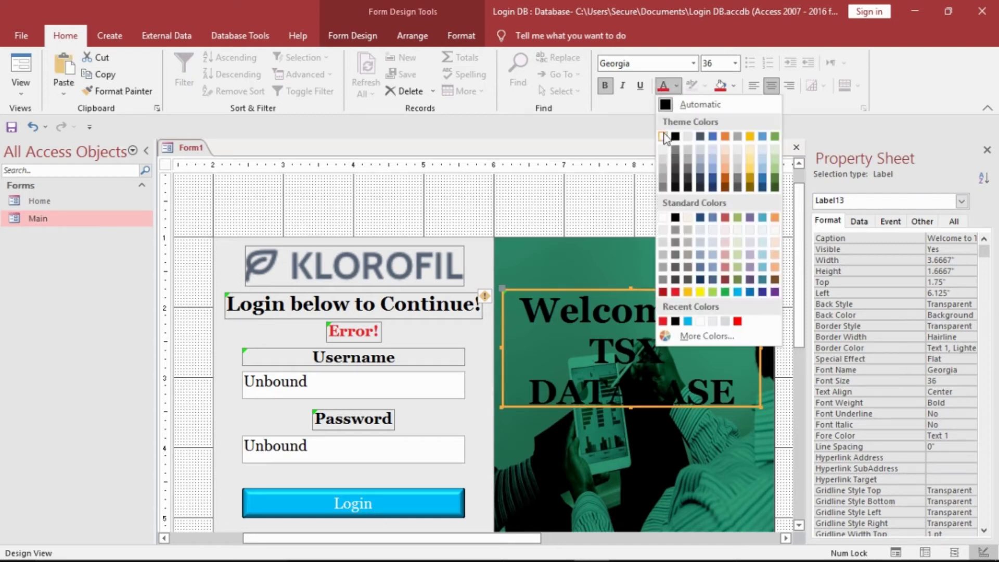
{"action": "left_click", "coordinate": [665, 137]}
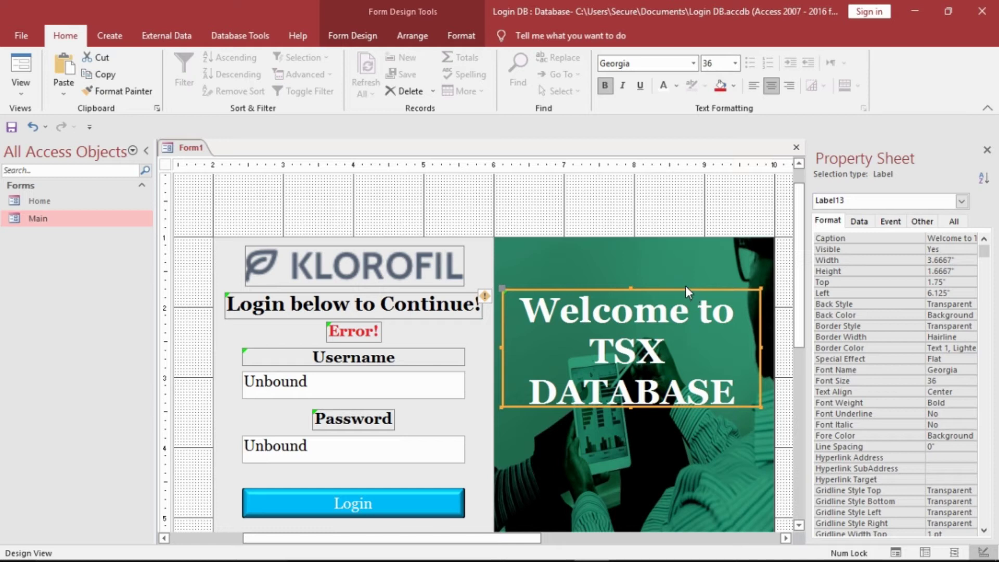
- Move the welcome label down to about 2.625 inches over the picture
{"action": "left_click_drag", "start_coordinate": [692, 296], "coordinate": [695, 343]}
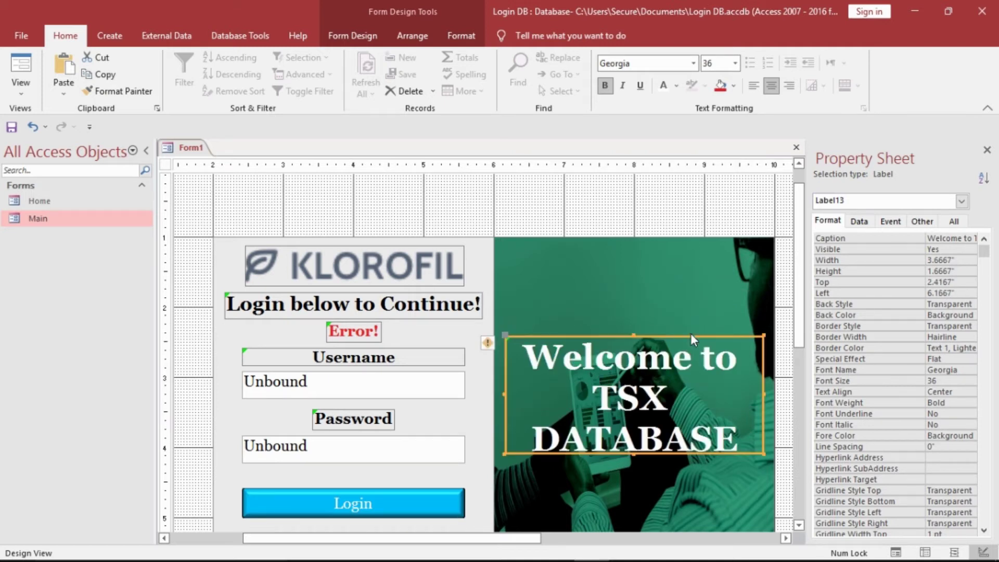
{"action": "left_click_drag", "start_coordinate": [795, 301], "coordinate": [800, 364]}
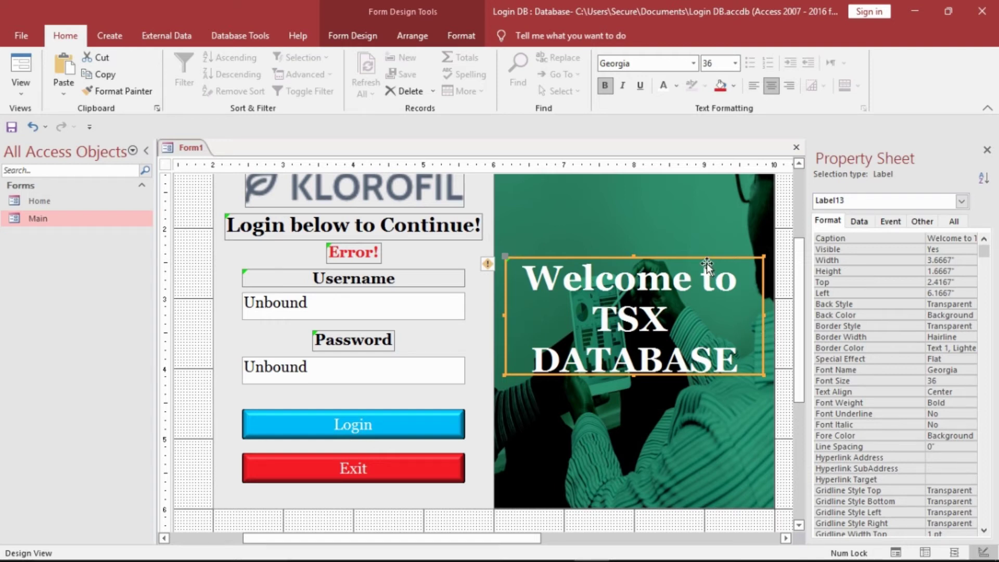
{"action": "left_click_drag", "start_coordinate": [708, 264], "coordinate": [707, 272]}
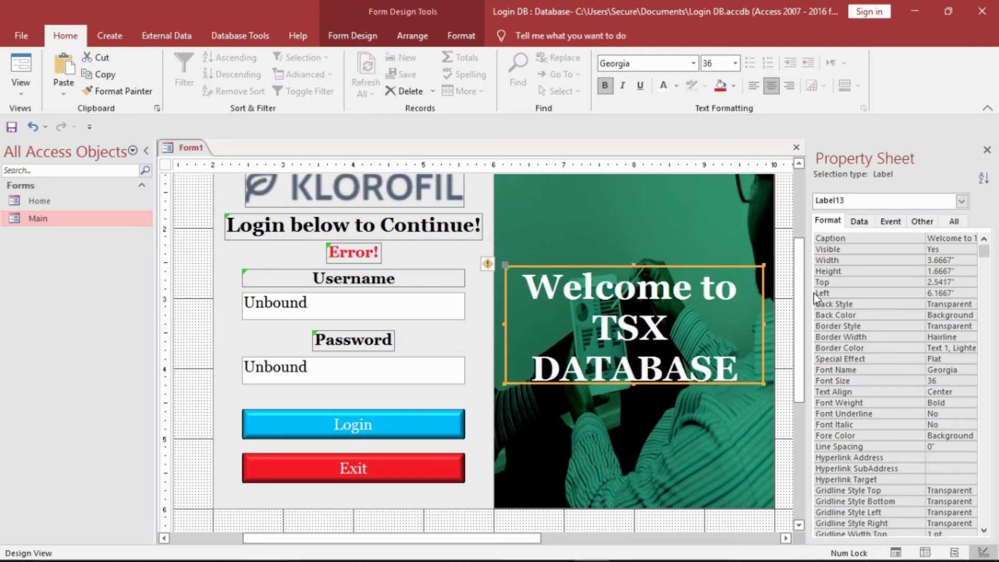
{"action": "mouse_move", "coordinate": [803, 301]}
{"action": "left_mouse_down"}
{"action": "mouse_move", "coordinate": [801, 283]}
{"action": "mouse_move", "coordinate": [803, 310]}
{"action": "left_mouse_up"}
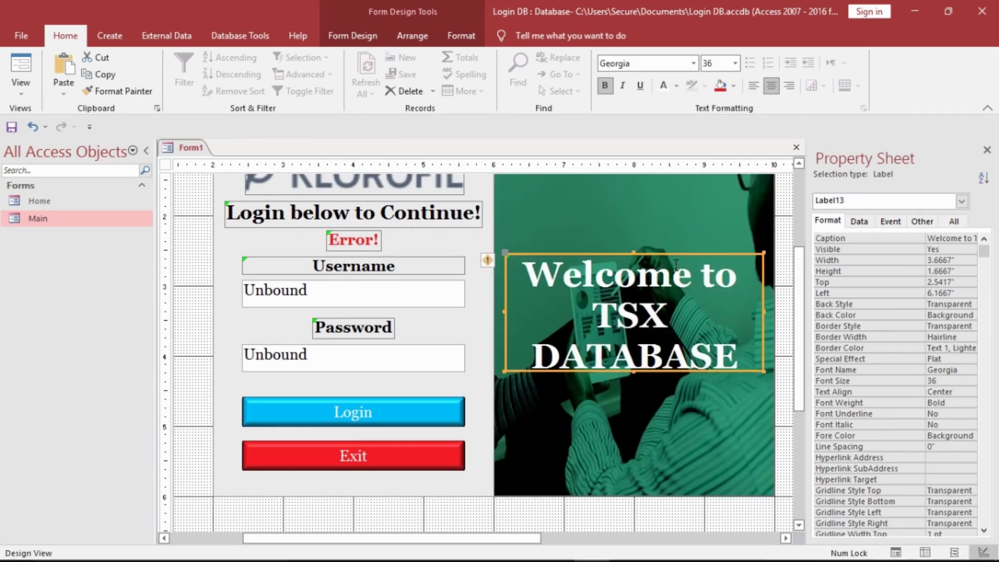
{"action": "left_click_drag", "start_coordinate": [675, 260], "coordinate": [676, 266]}
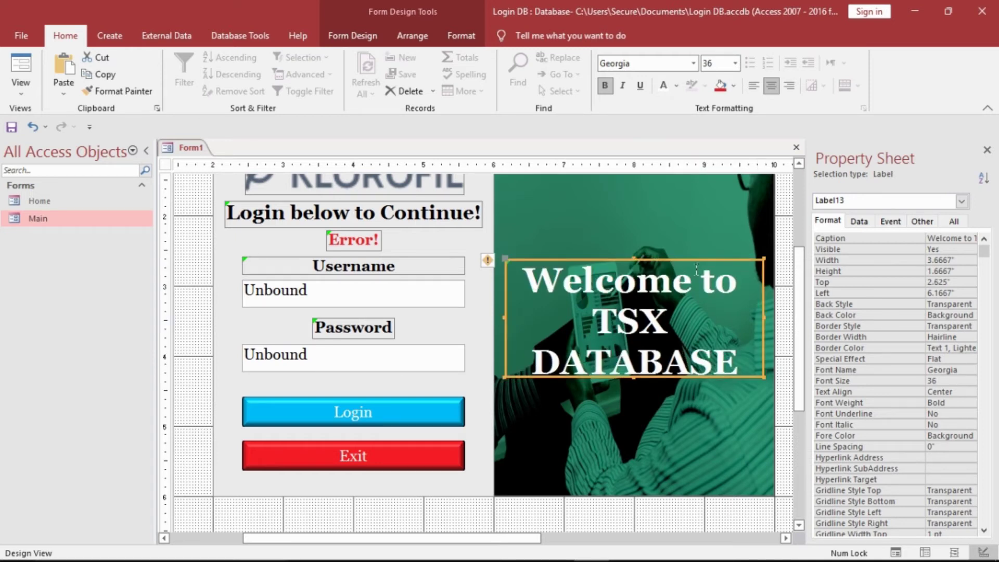
{"action": "left_click", "coordinate": [789, 302]}
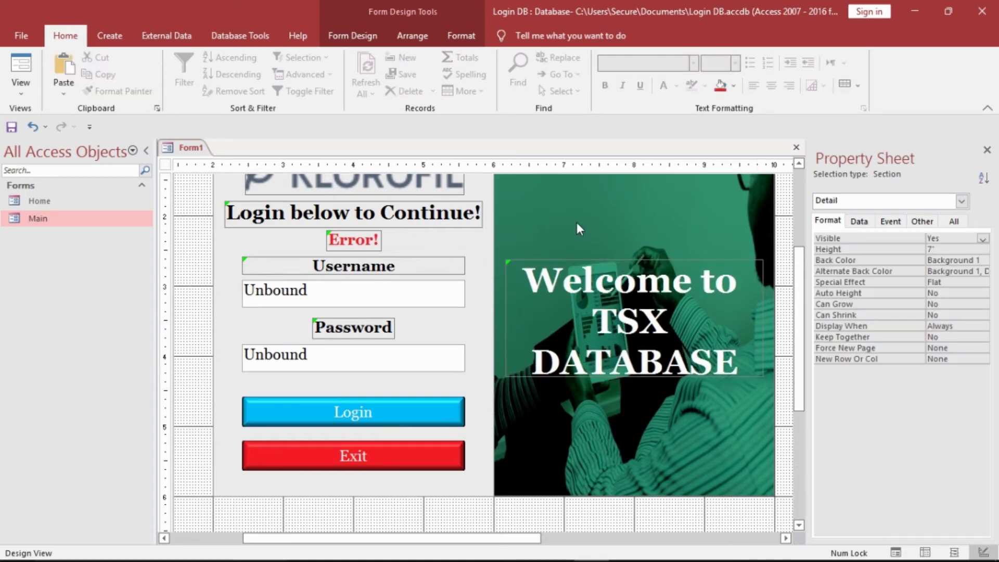
- Save Form1 under the name Login
{"action": "right_click", "coordinate": [187, 153]}
{"action": "left_click", "coordinate": [213, 158]}
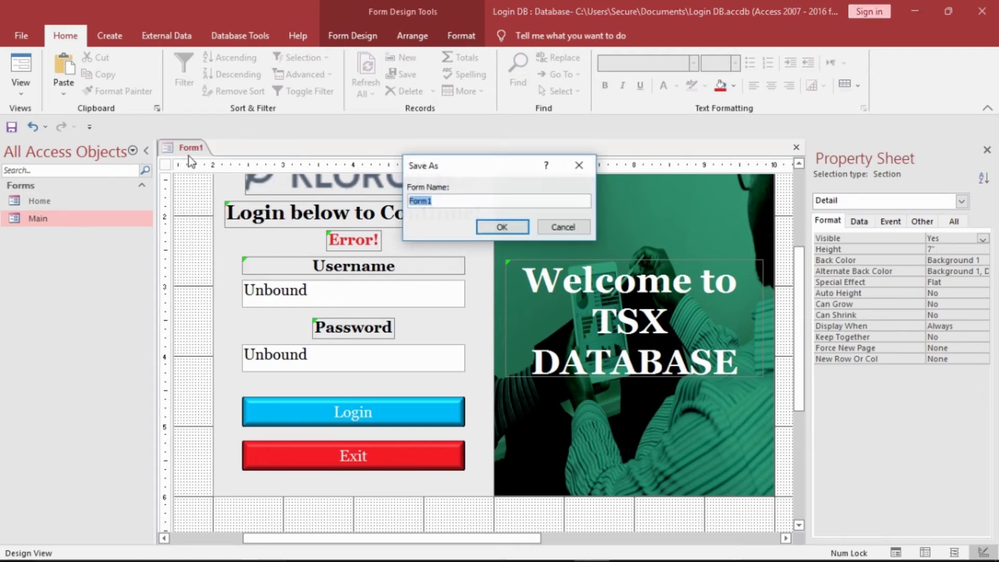
{"action": "type", "text": "Login"}
{"action": "key", "text": "Return"}
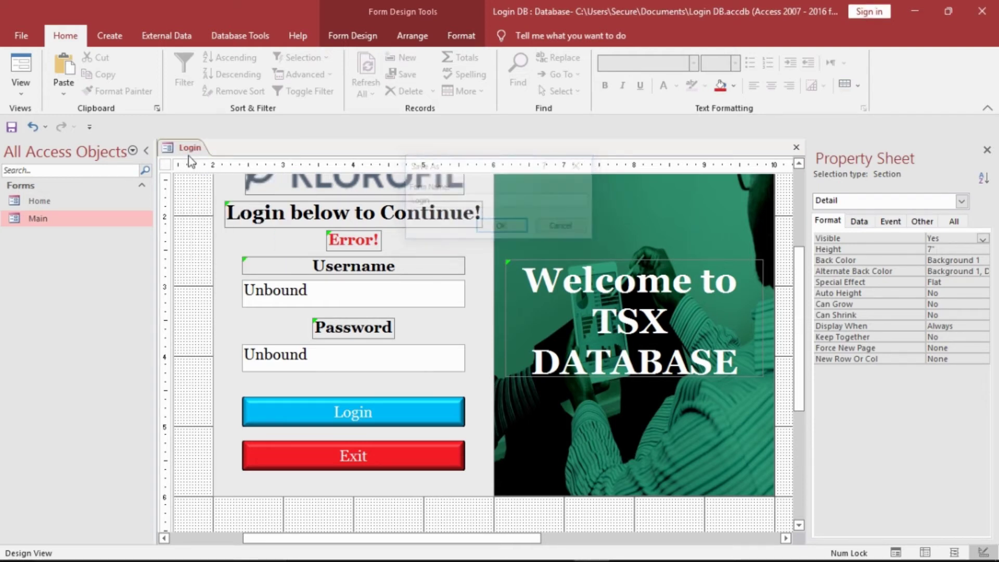
- Close and reopen the Login form to preview it, then return to Design View
{"action": "right_click", "coordinate": [189, 153]}
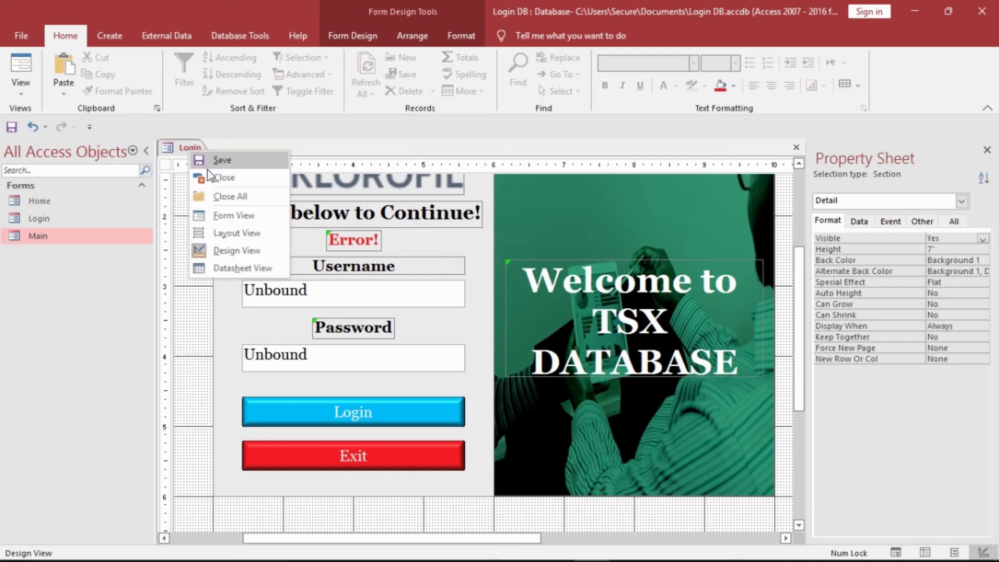
{"action": "left_click", "coordinate": [223, 178]}
{"action": "double_click", "coordinate": [79, 218]}
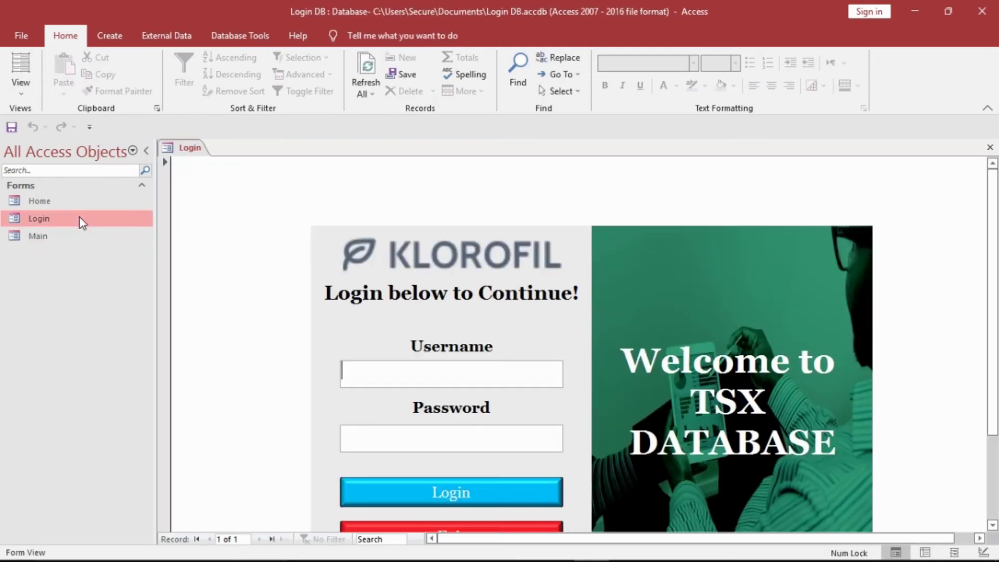
{"action": "right_click", "coordinate": [189, 151]}
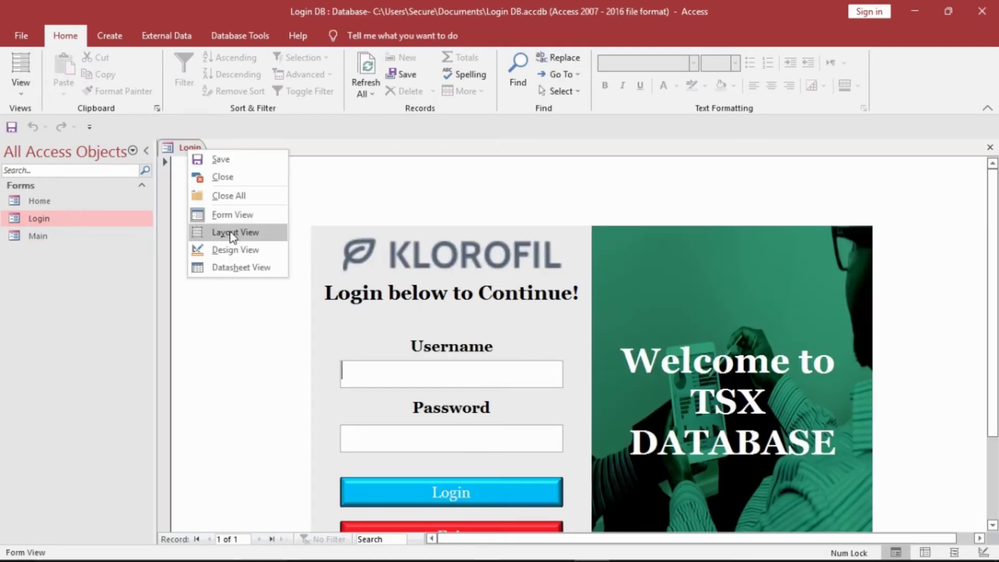
{"action": "left_click", "coordinate": [232, 249]}
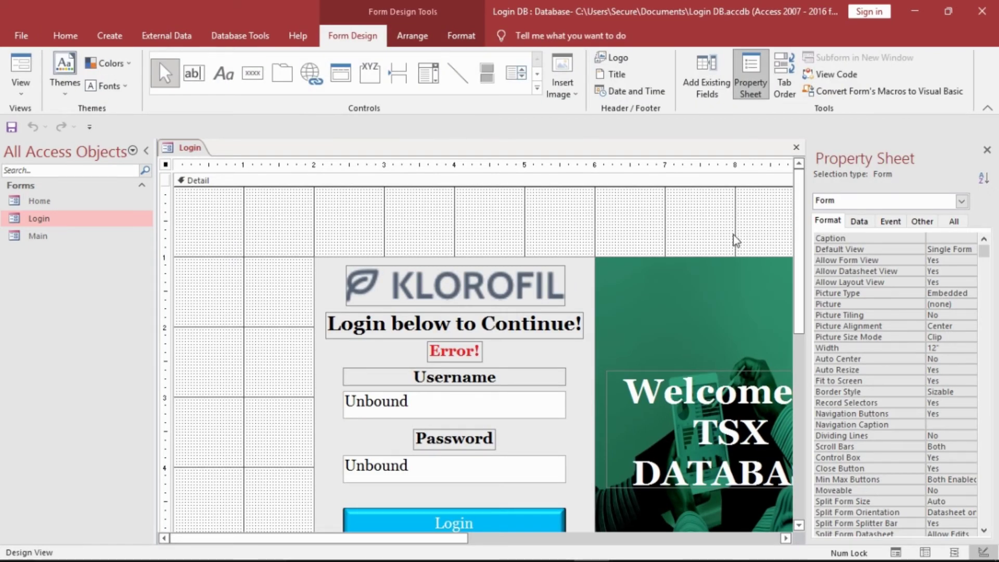
- Set Pop Up, Modal and Auto Center to Yes; Record Selectors and Navigation Buttons to No
{"action": "left_click", "coordinate": [931, 221]}
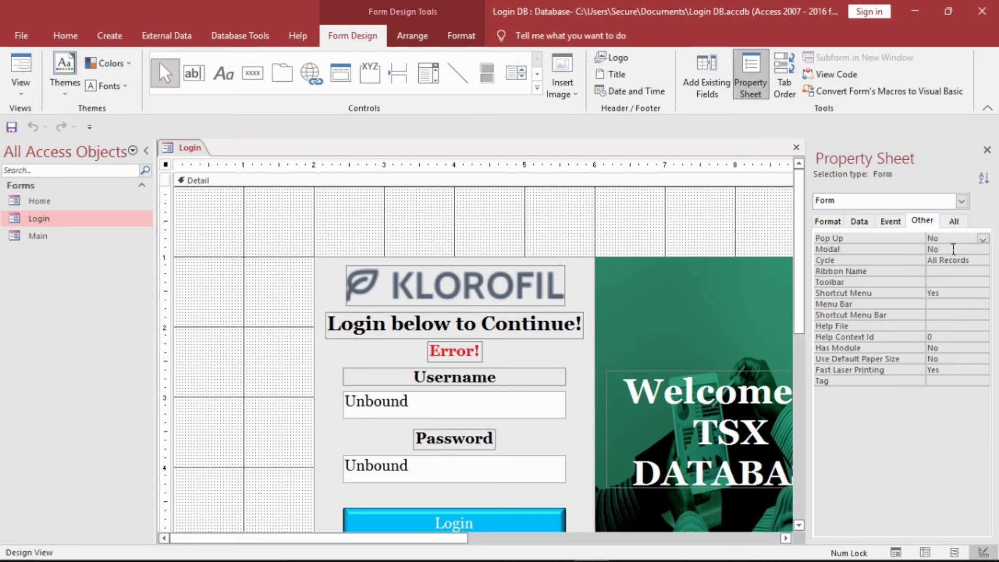
{"action": "double_click", "coordinate": [952, 238]}
{"action": "left_click", "coordinate": [952, 251]}
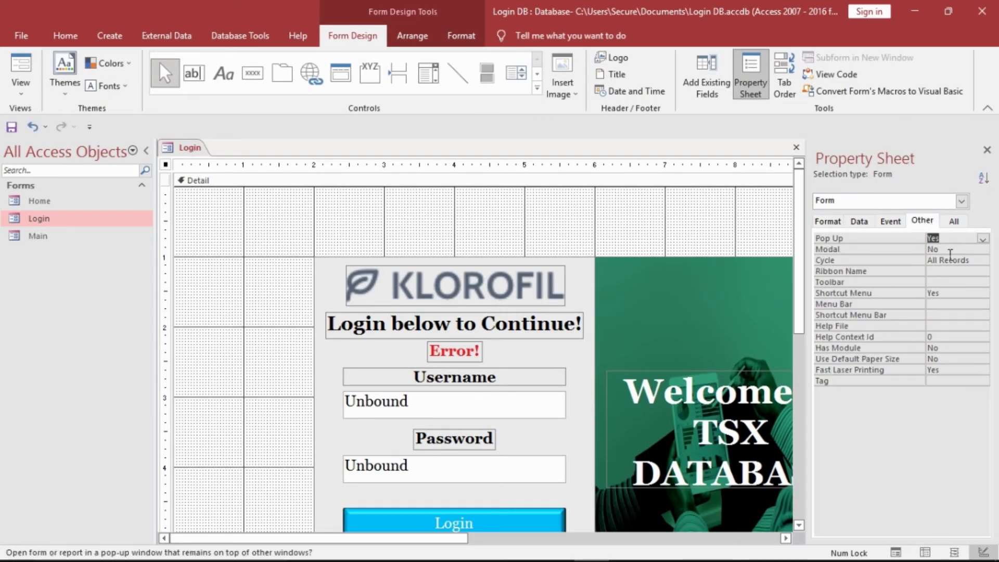
{"action": "left_click", "coordinate": [827, 221]}
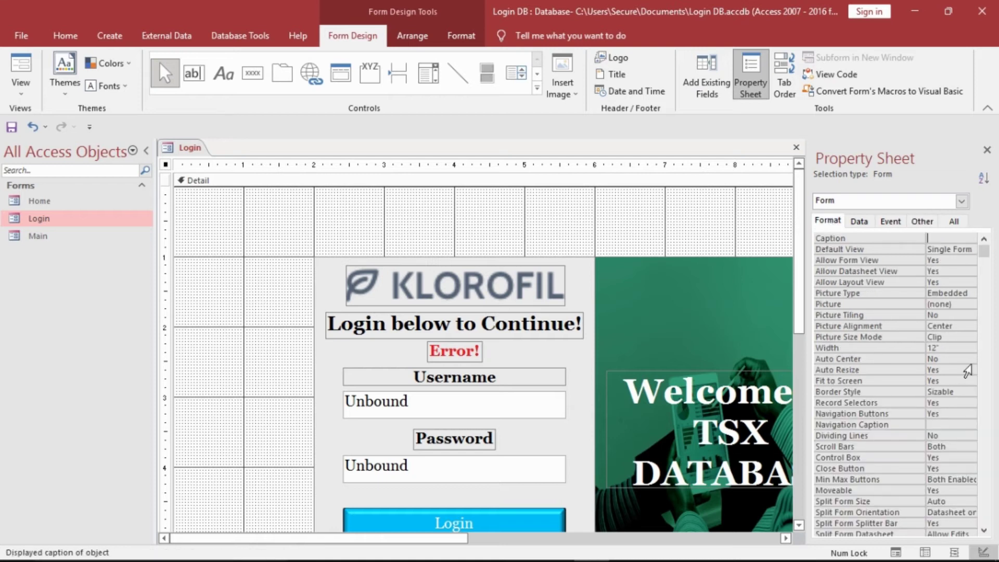
{"action": "double_click", "coordinate": [954, 359]}
{"action": "double_click", "coordinate": [954, 414]}
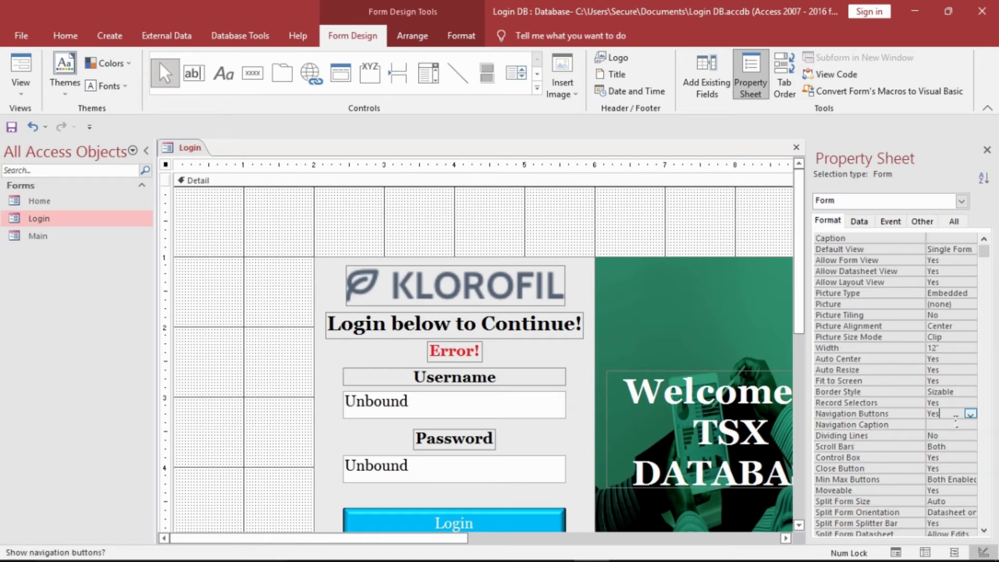
{"action": "double_click", "coordinate": [953, 403]}
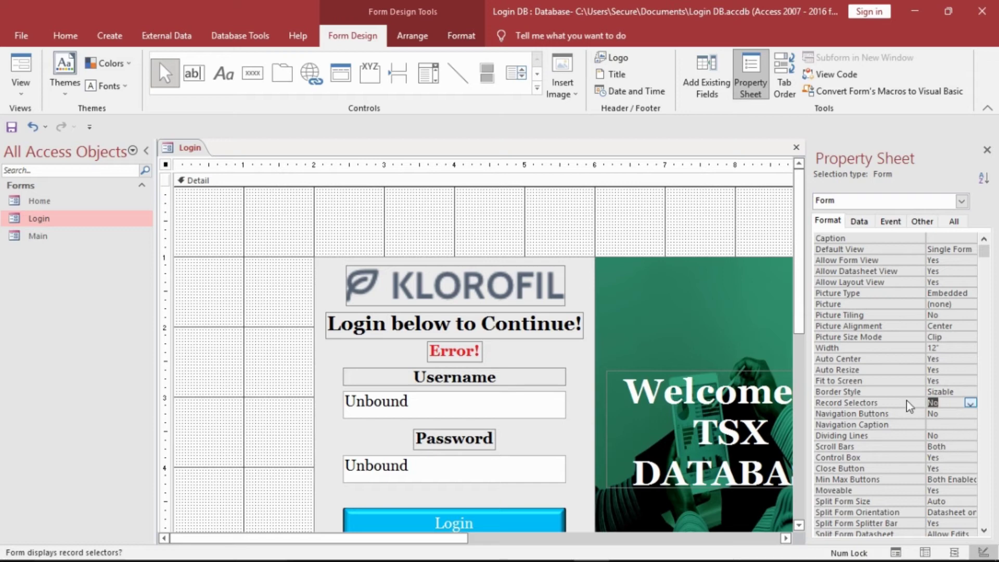
{"action": "left_click_drag", "start_coordinate": [801, 324], "coordinate": [797, 409]}
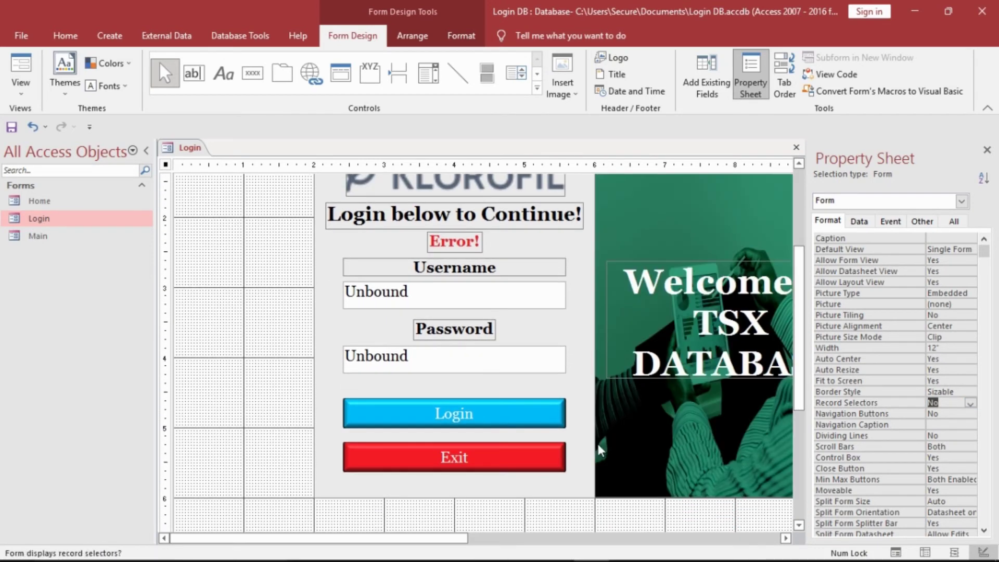
{"action": "left_click", "coordinate": [547, 457]}
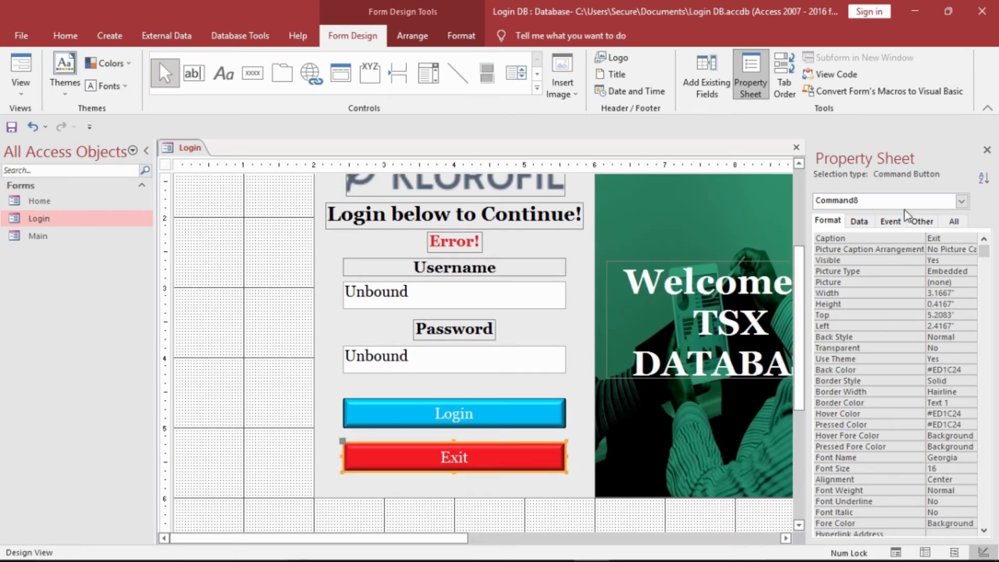
- Create an embedded On Click macro for the Exit button with a CloseWindow action
{"action": "left_click", "coordinate": [892, 220]}
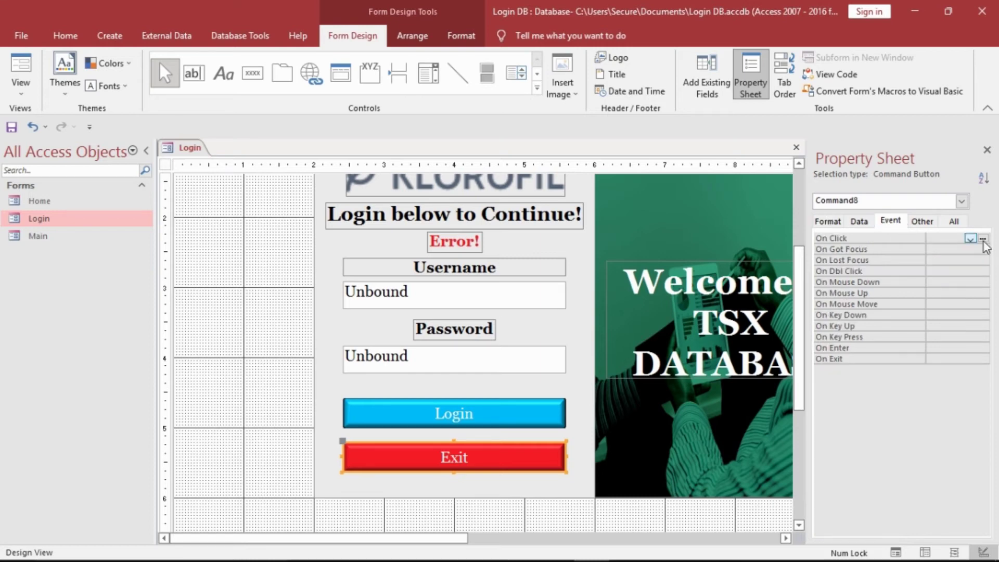
{"action": "left_click", "coordinate": [983, 239]}
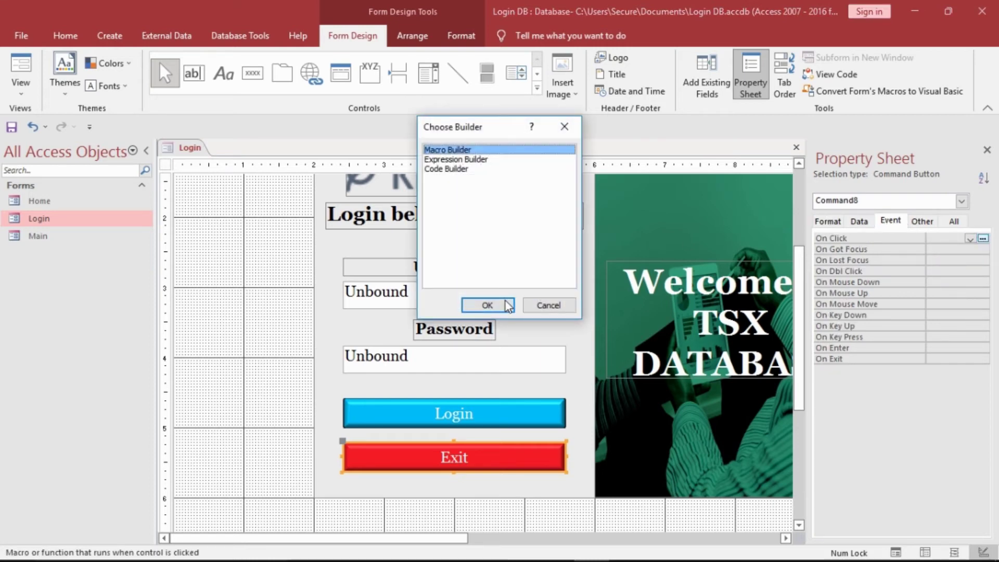
{"action": "left_click", "coordinate": [484, 306]}
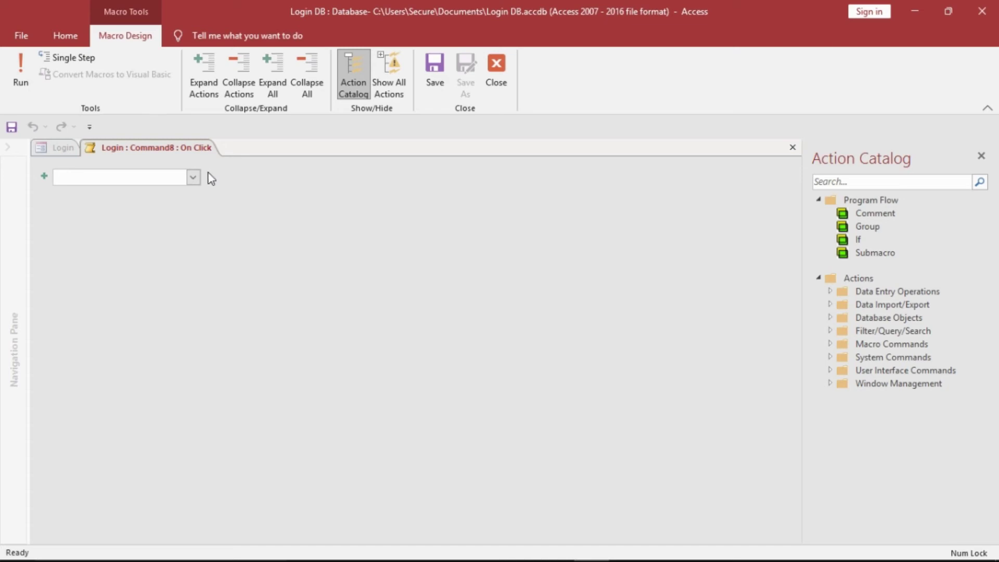
{"action": "left_click", "coordinate": [193, 178]}
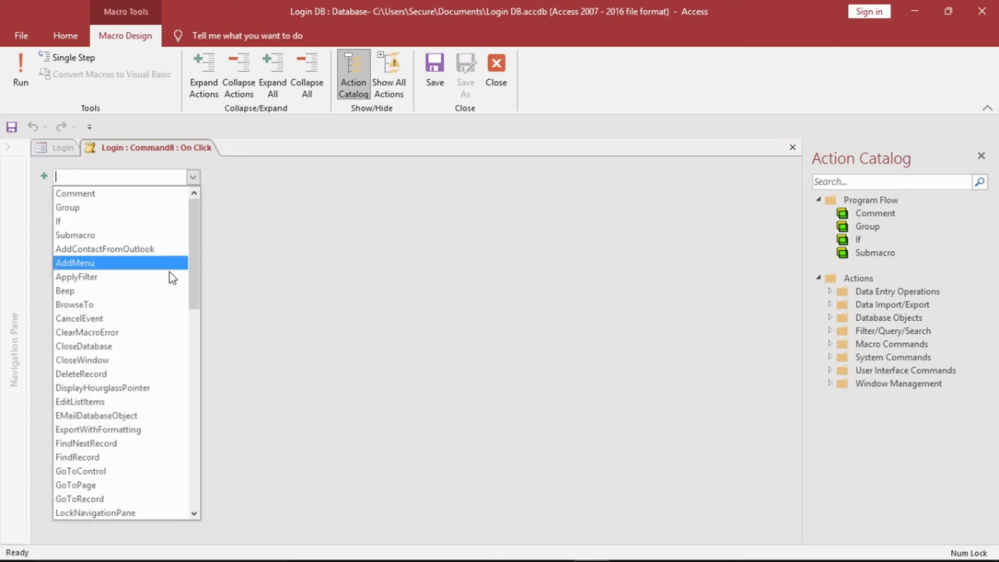
{"action": "left_click", "coordinate": [94, 360]}
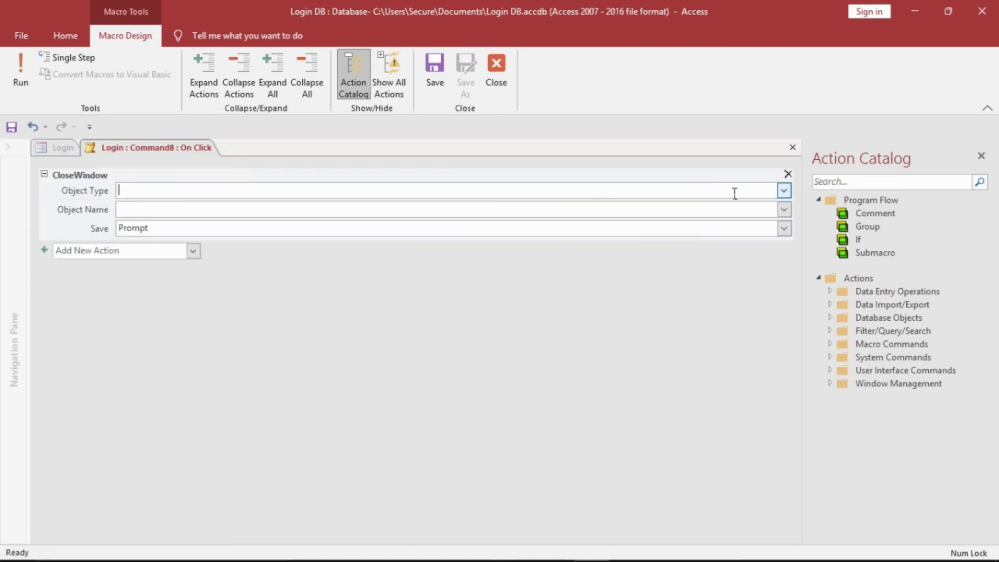
- Set CloseWindow to Object Type Form, Object Name Login, Save No, and close the macro
{"action": "left_click", "coordinate": [783, 190]}
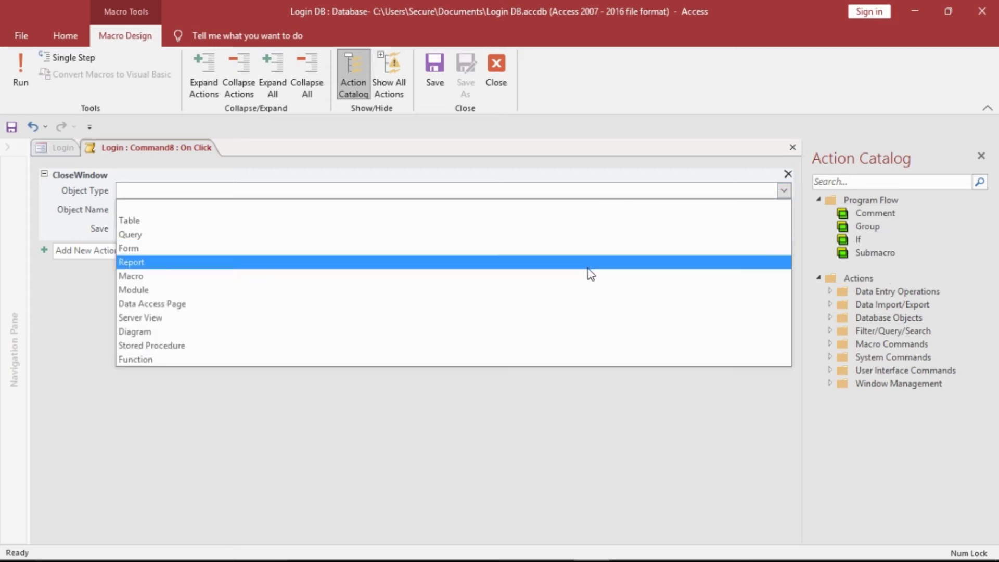
{"action": "left_click", "coordinate": [596, 251]}
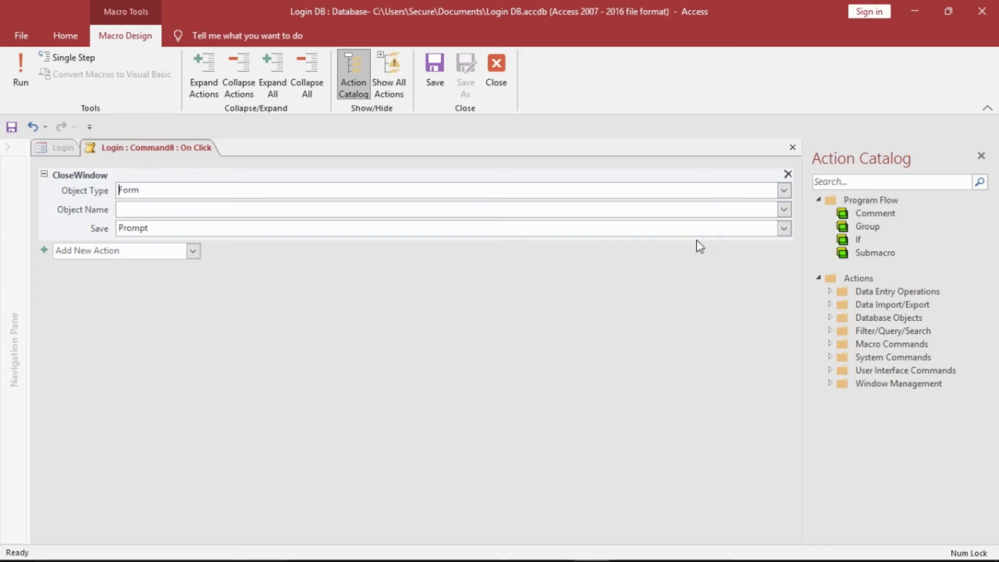
{"action": "left_click", "coordinate": [784, 209]}
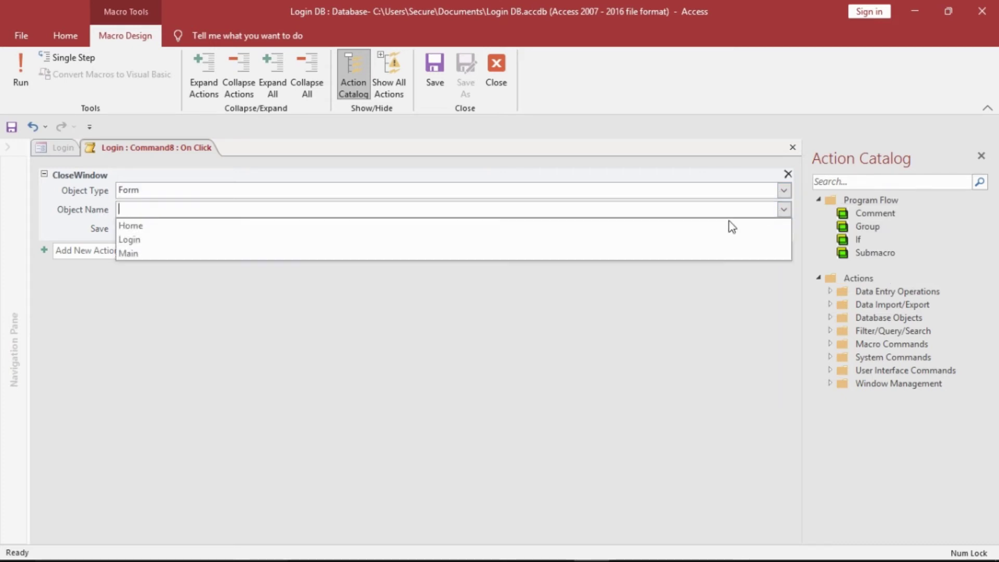
{"action": "left_click", "coordinate": [687, 239]}
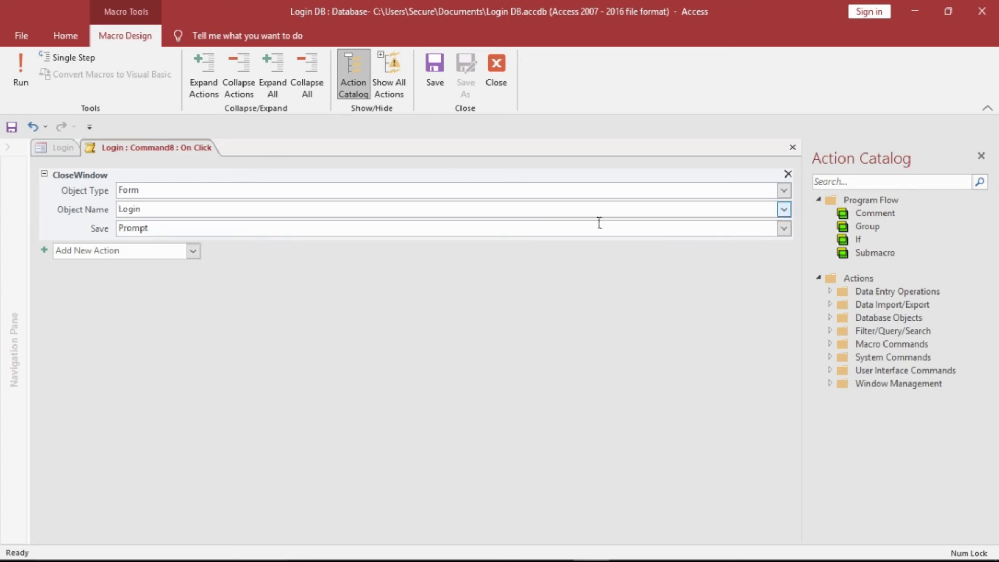
{"action": "left_click", "coordinate": [783, 228]}
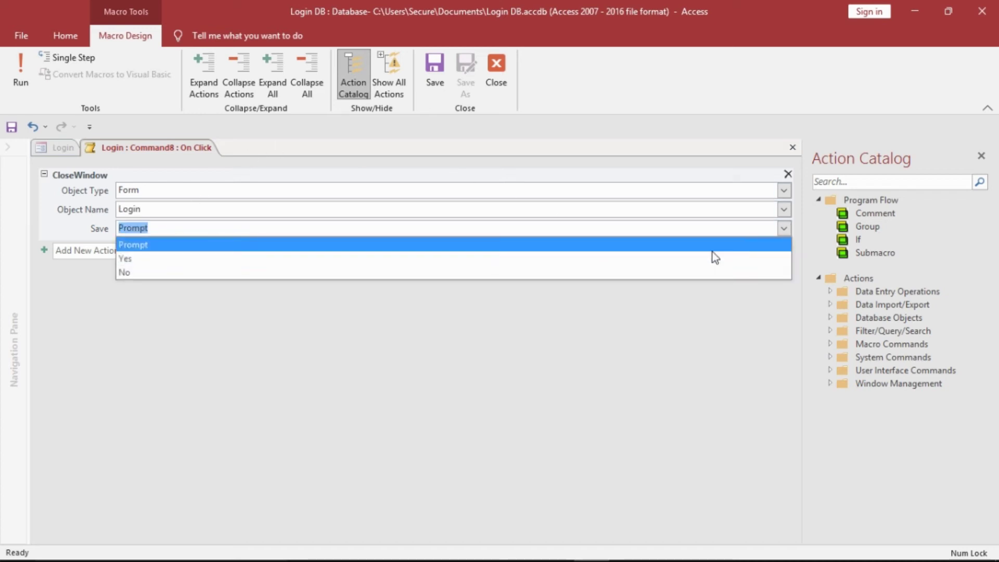
{"action": "left_click", "coordinate": [678, 272]}
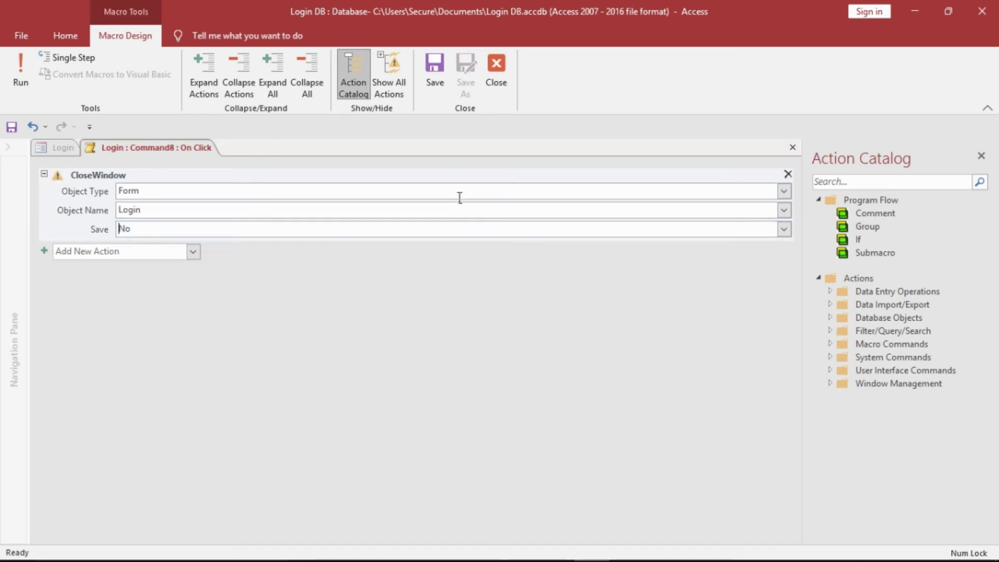
{"action": "right_click", "coordinate": [188, 155]}
{"action": "left_click", "coordinate": [194, 160]}
{"action": "right_click", "coordinate": [187, 156]}
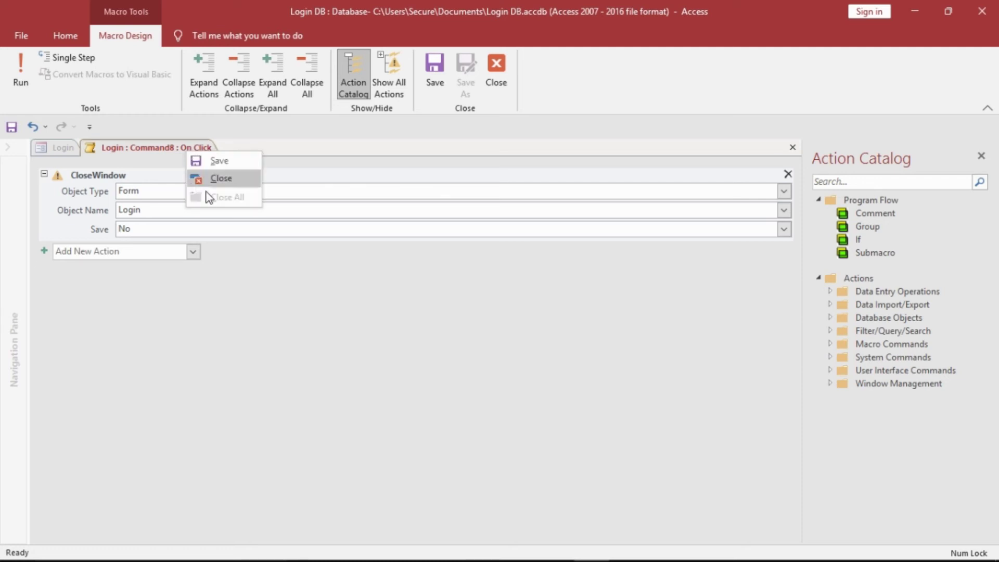
{"action": "left_click", "coordinate": [213, 179]}
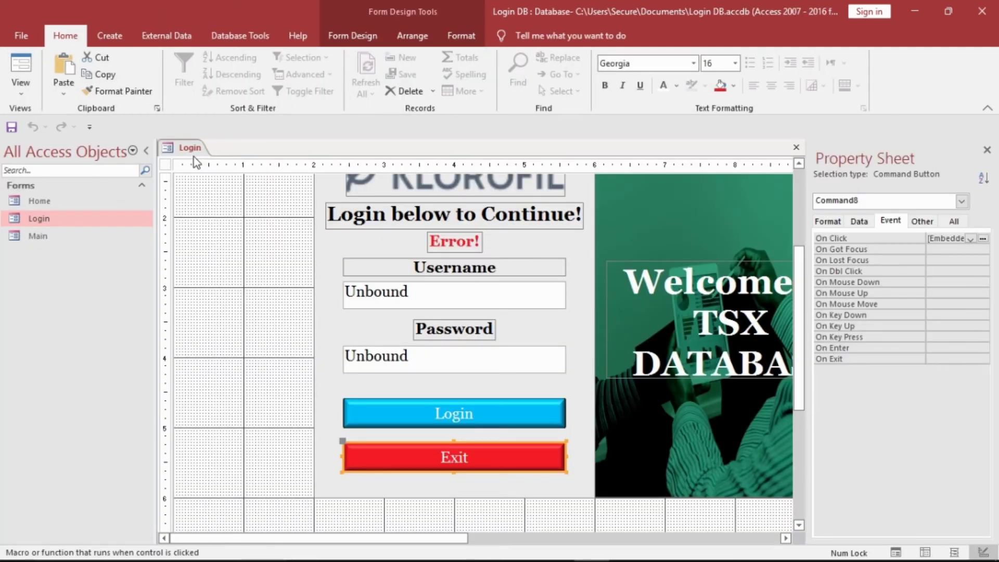
- Save and close the Login form, run it as a centred pop-up, then go back to Design View
{"action": "right_click", "coordinate": [189, 148]}
{"action": "left_click", "coordinate": [204, 159]}
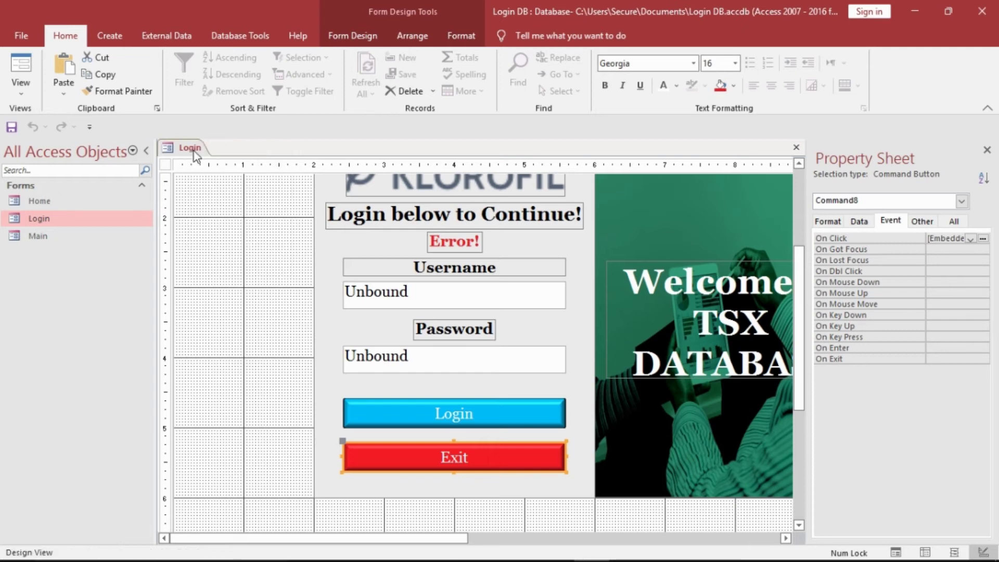
{"action": "right_click", "coordinate": [195, 151]}
{"action": "left_click", "coordinate": [210, 177]}
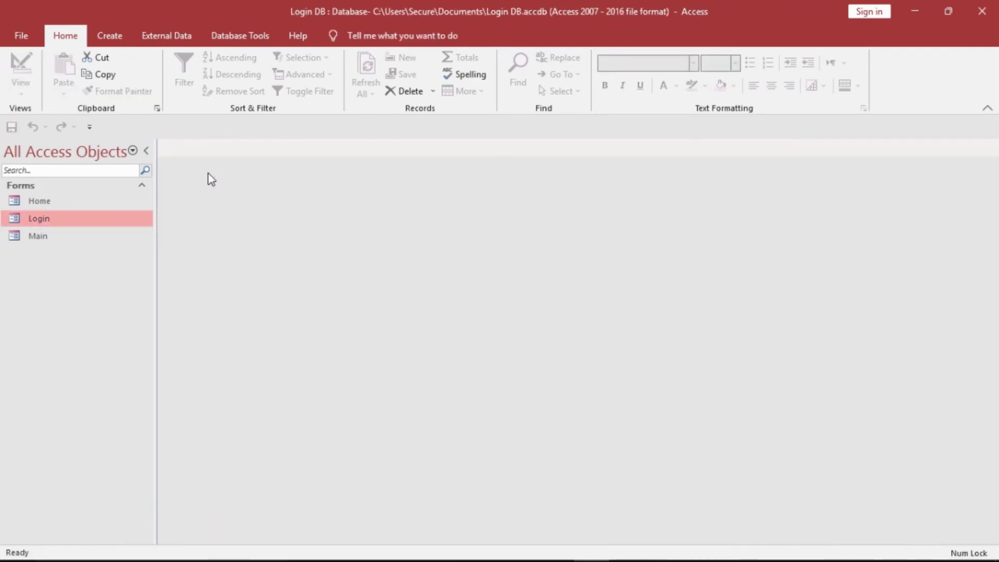
{"action": "double_click", "coordinate": [102, 221]}
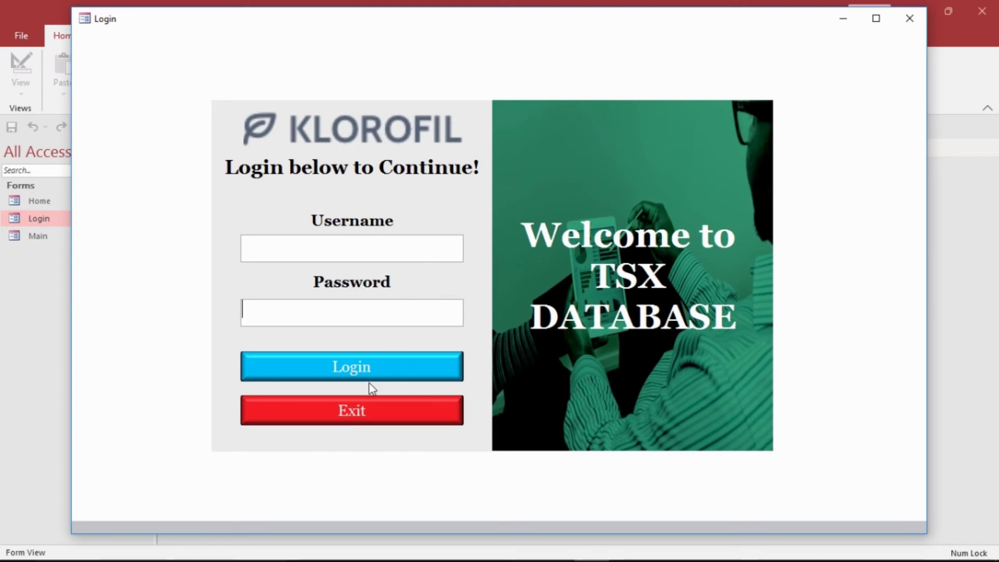
{"action": "right_click", "coordinate": [598, 85]}
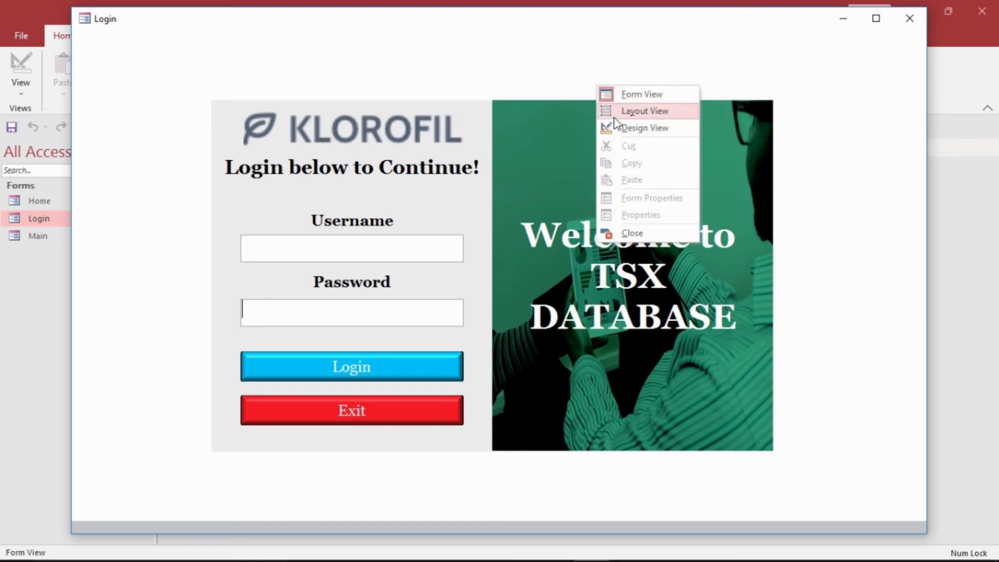
{"action": "left_click", "coordinate": [606, 127]}
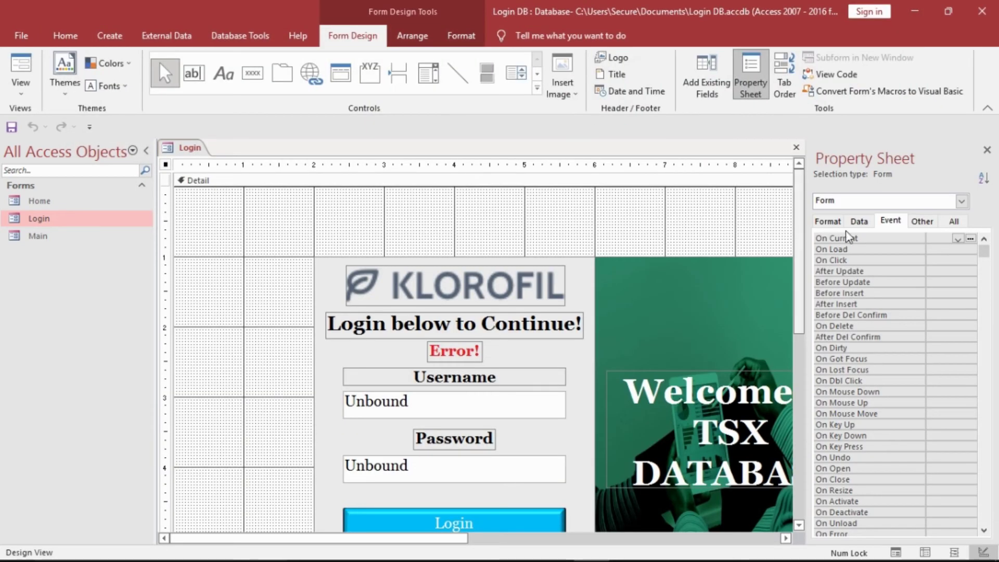
- Set the form's Picture to bk.jpg with Picture Size Mode Stretch
{"action": "left_click", "coordinate": [834, 222]}
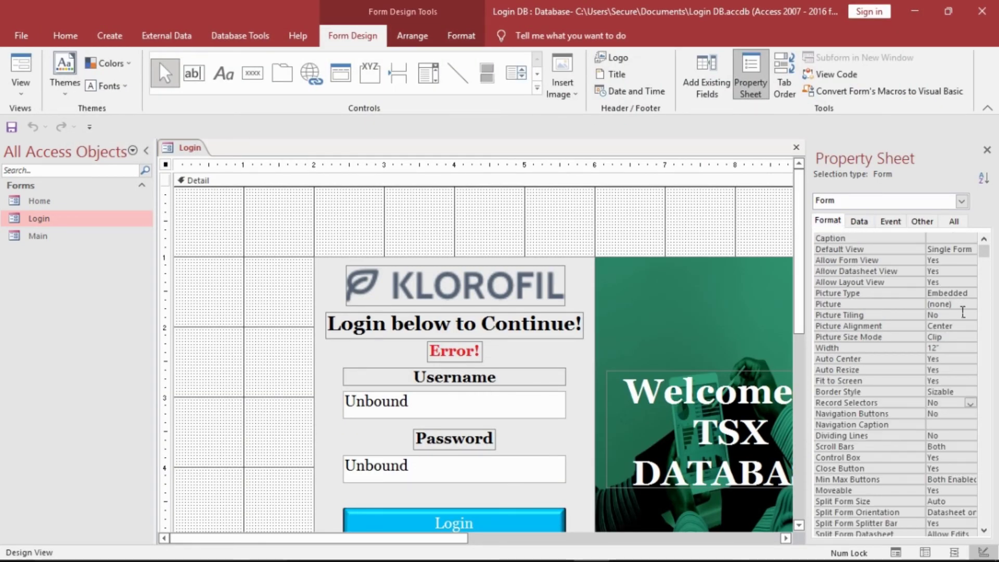
{"action": "left_click", "coordinate": [963, 307]}
{"action": "left_click", "coordinate": [971, 305]}
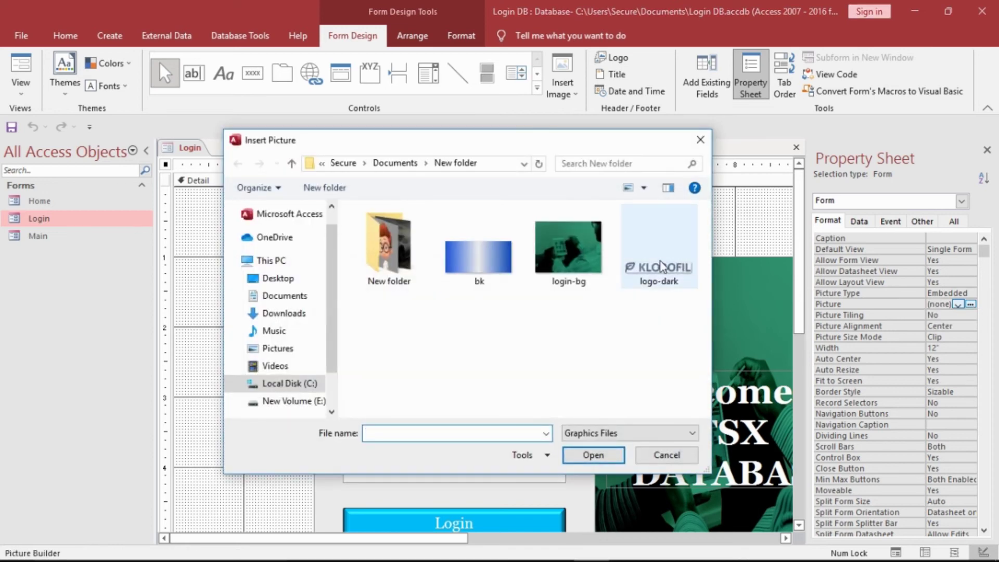
{"action": "left_click", "coordinate": [474, 253]}
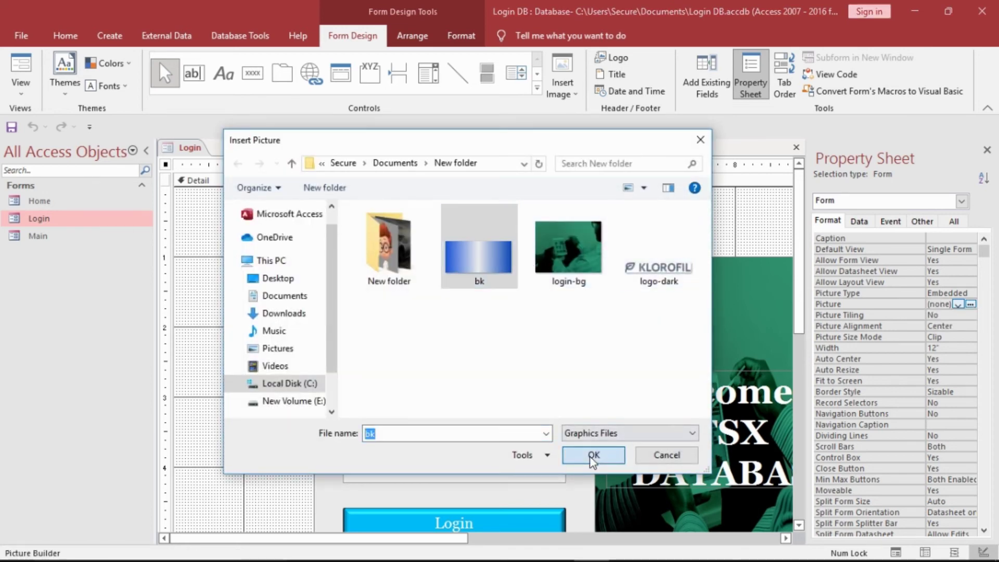
{"action": "left_click", "coordinate": [593, 456]}
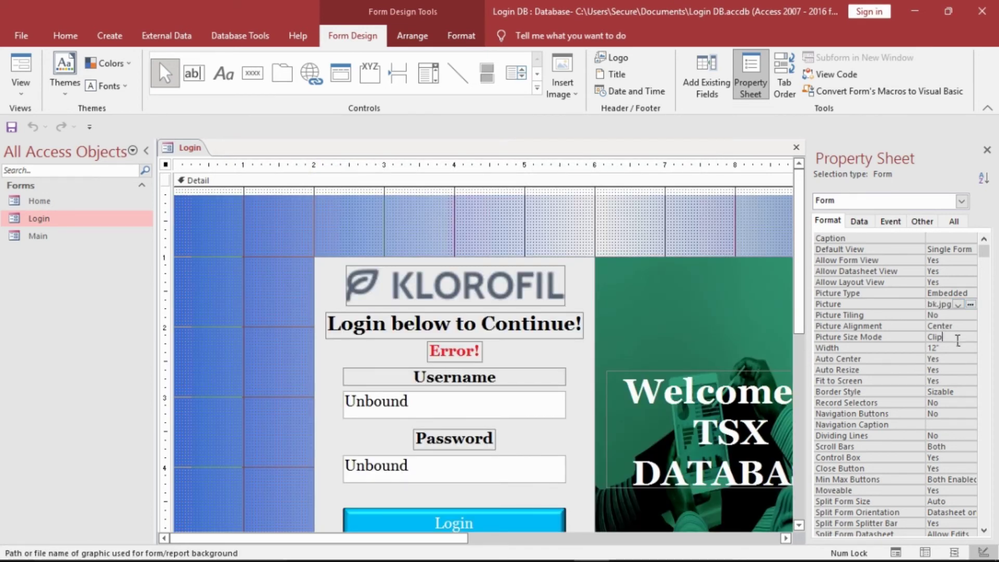
{"action": "double_click", "coordinate": [958, 339]}
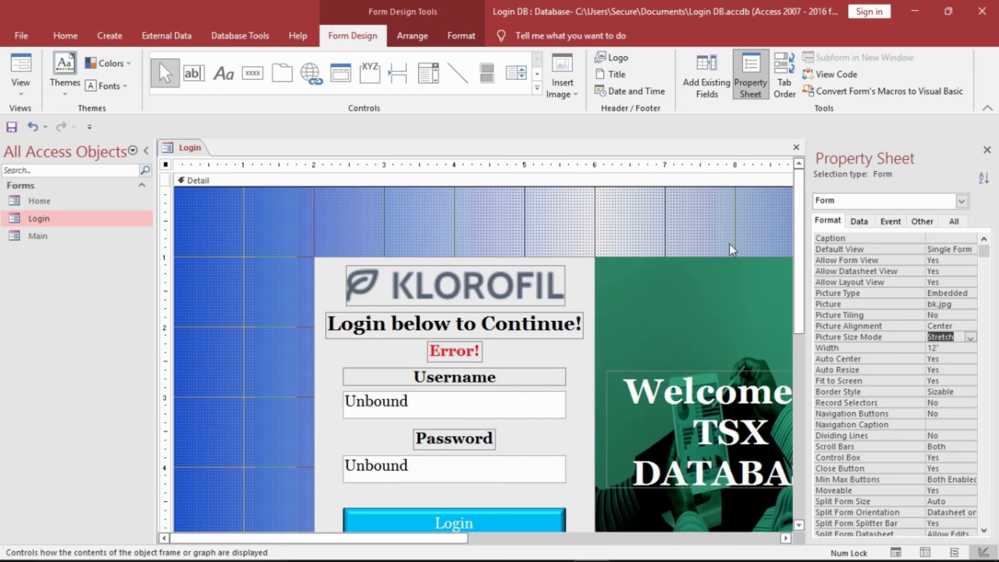
- Save, close and reopen the Login form to check the gradient, then return to Design View
{"action": "right_click", "coordinate": [185, 151]}
{"action": "left_click", "coordinate": [199, 158]}
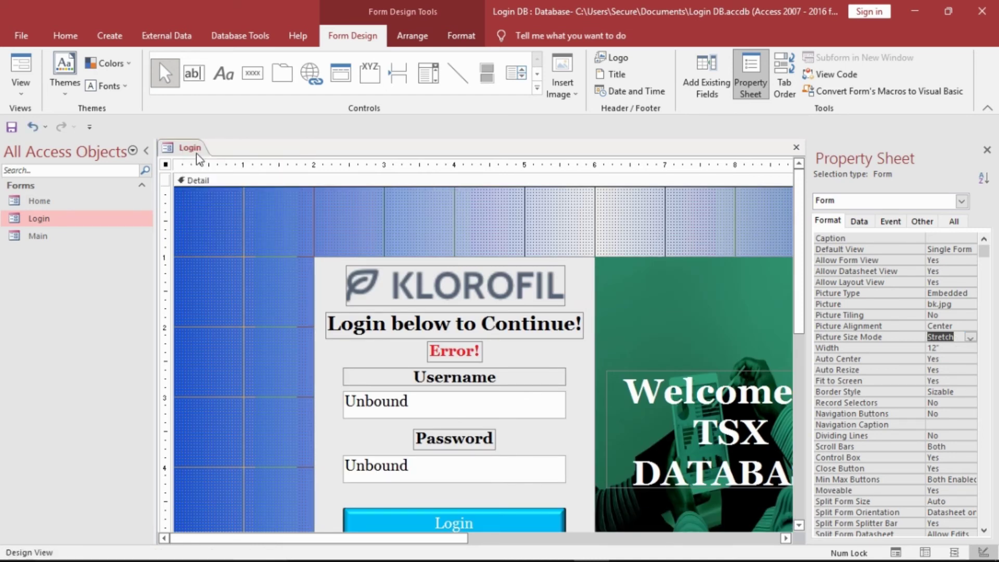
{"action": "right_click", "coordinate": [199, 159]}
{"action": "left_click", "coordinate": [216, 182]}
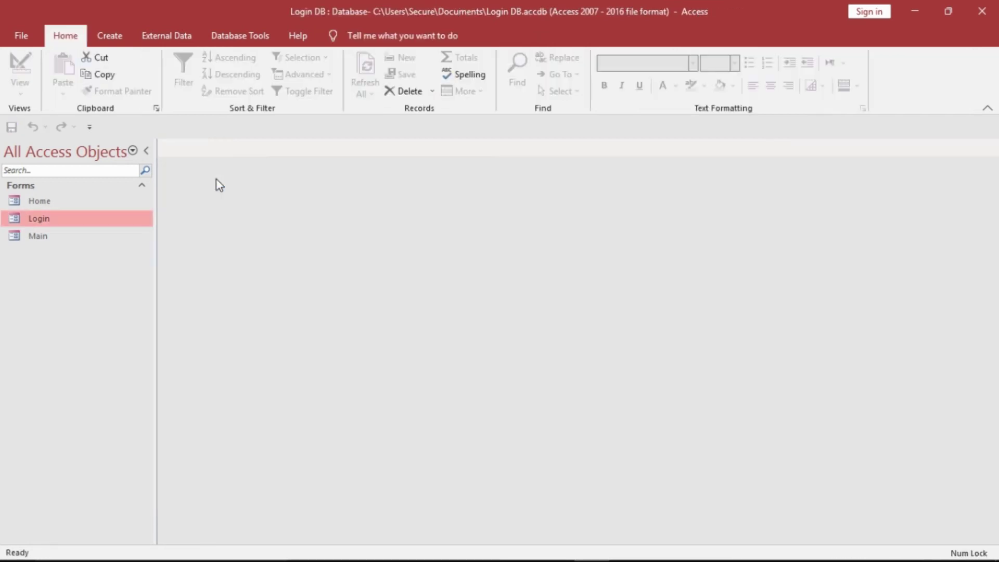
{"action": "double_click", "coordinate": [109, 224]}
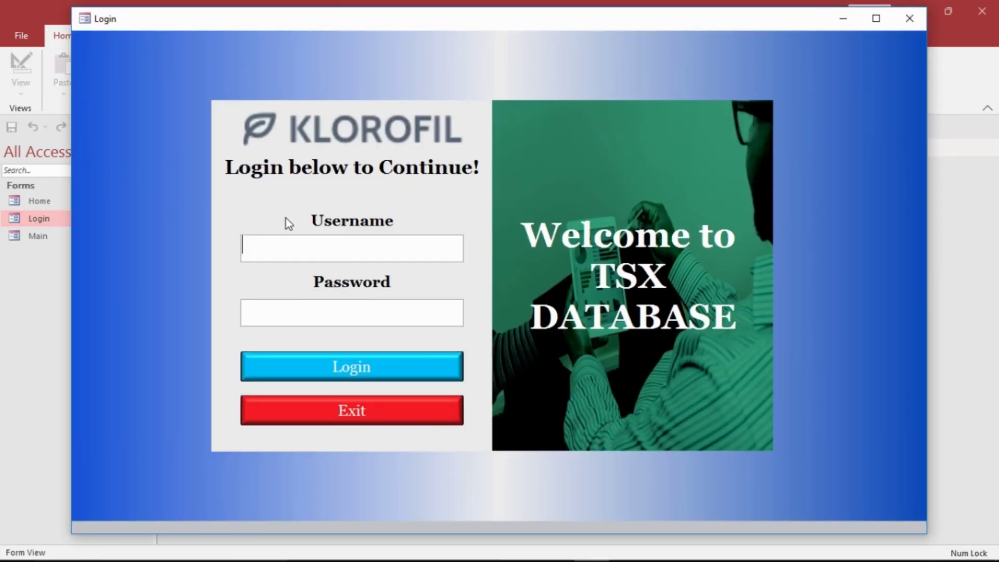
{"action": "right_click", "coordinate": [495, 76]}
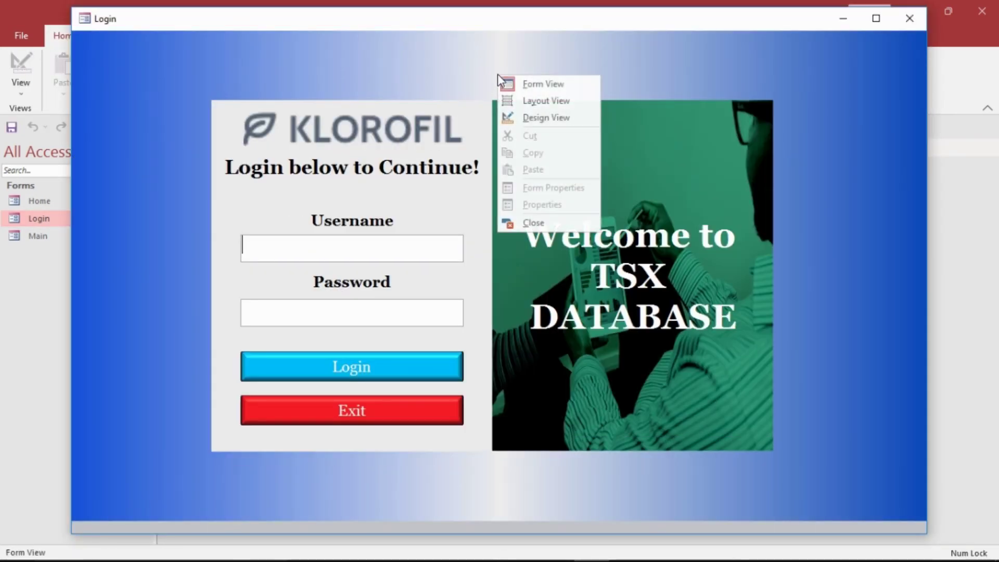
{"action": "left_click", "coordinate": [525, 121]}
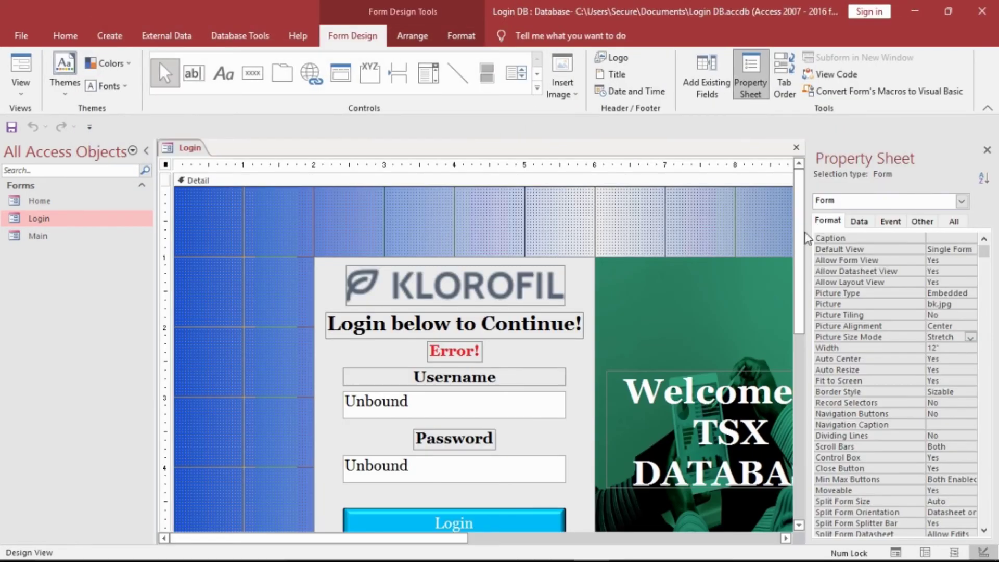
- Create an empty Command7_Click VBA procedure for the Login button's On Click event via Code Builder
{"action": "scroll", "coordinate": [805, 344], "scroll_direction": "down", "scroll_amount": 3}
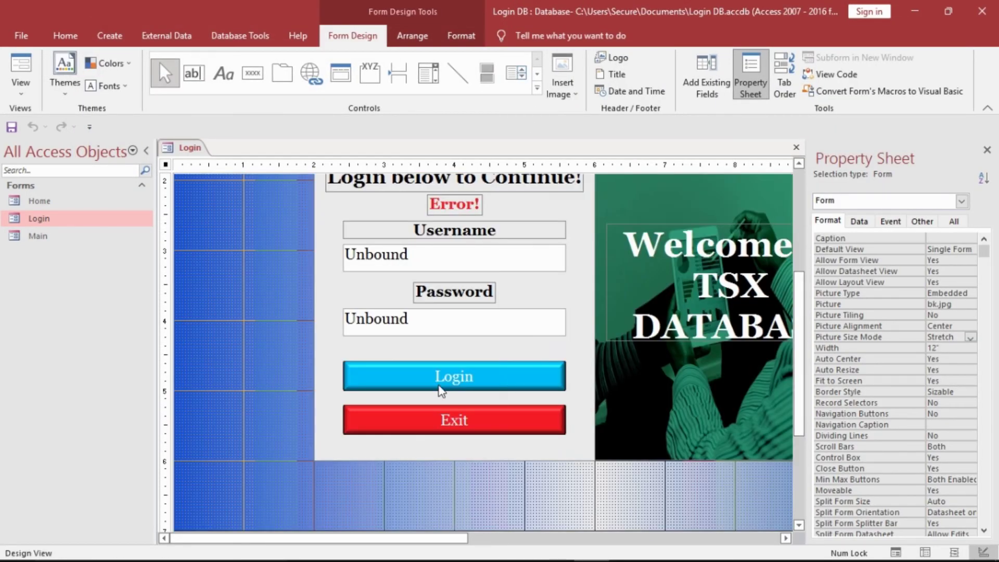
{"action": "left_click", "coordinate": [457, 376]}
{"action": "left_click", "coordinate": [890, 221]}
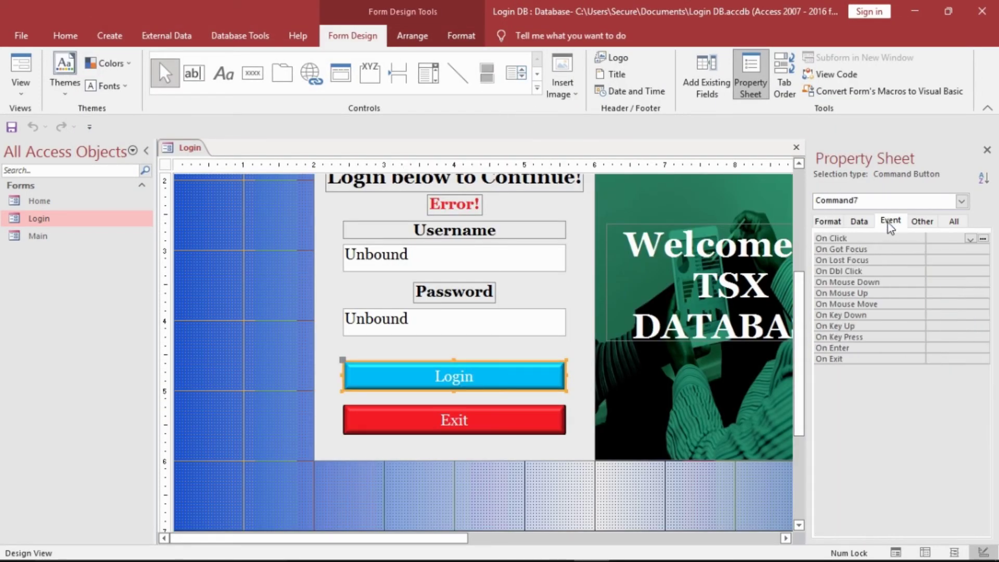
{"action": "left_click", "coordinate": [984, 238]}
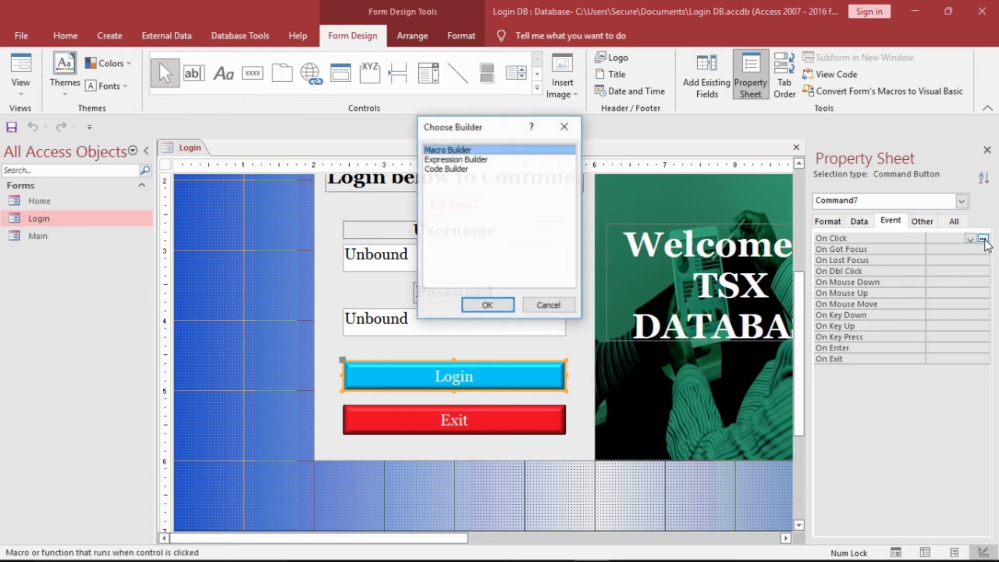
{"action": "left_click", "coordinate": [467, 169]}
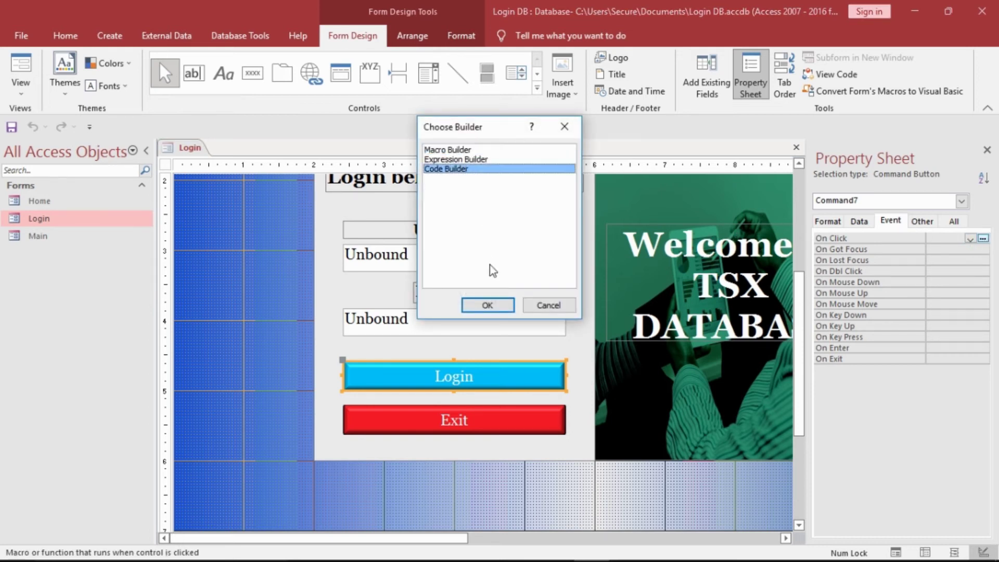
{"action": "left_click", "coordinate": [485, 306]}
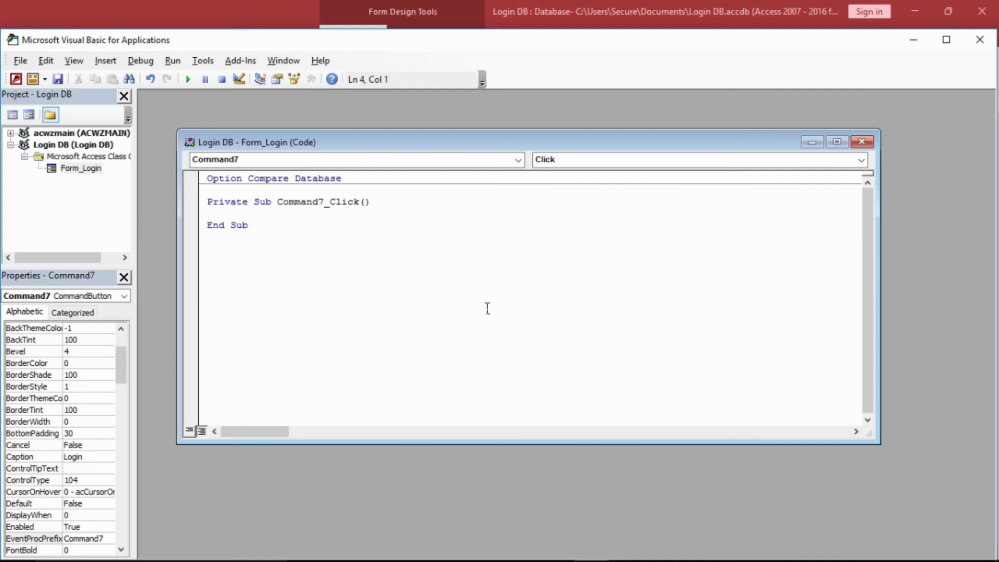
- Add a comment in Command7_Click noting the username and password the login check will use
{"action": "type", "text": "'We will use the user"}
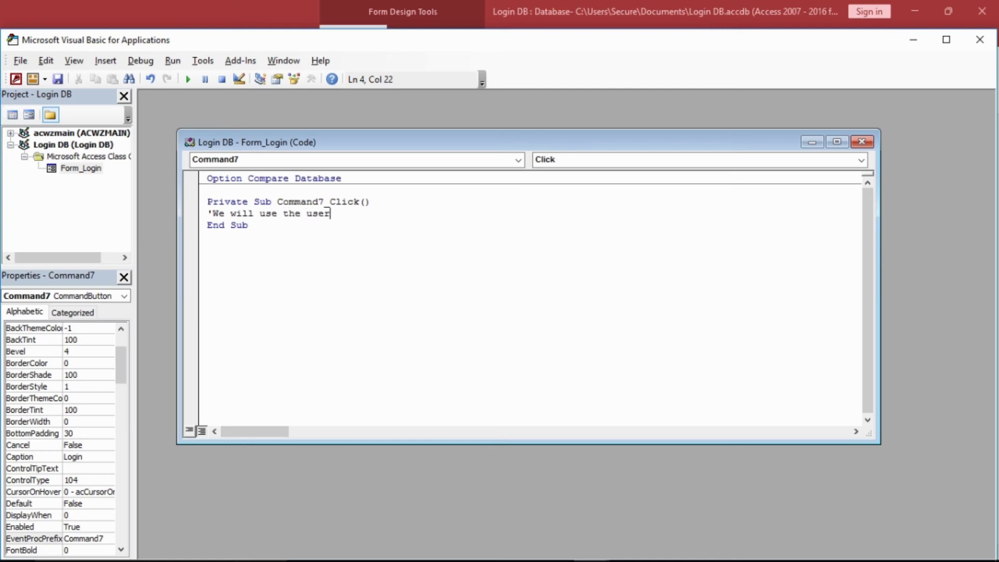
{"action": "type", "text": "name - login and password -"}
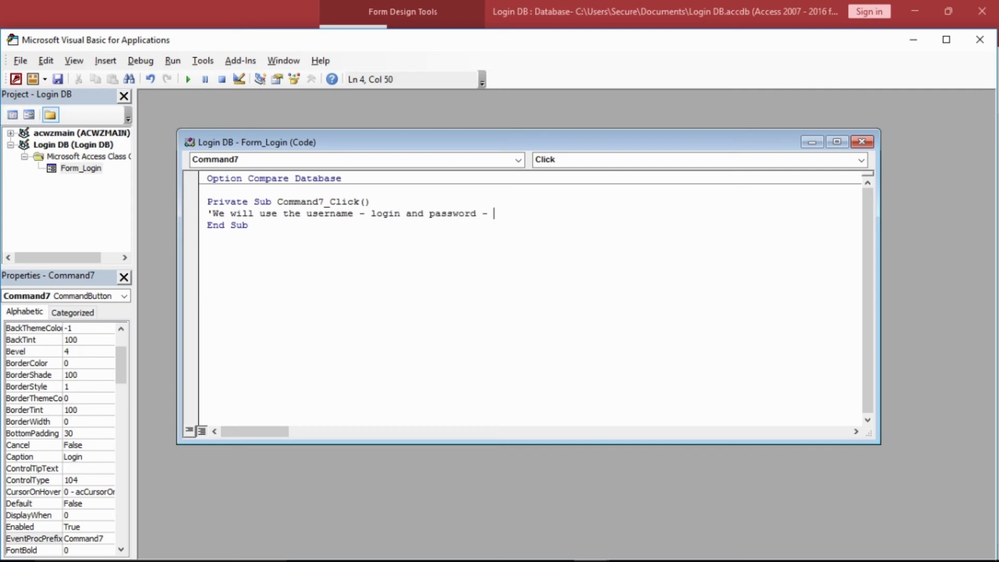
{"action": "type", "text": " 1234"}
{"action": "key", "text": "Return"}
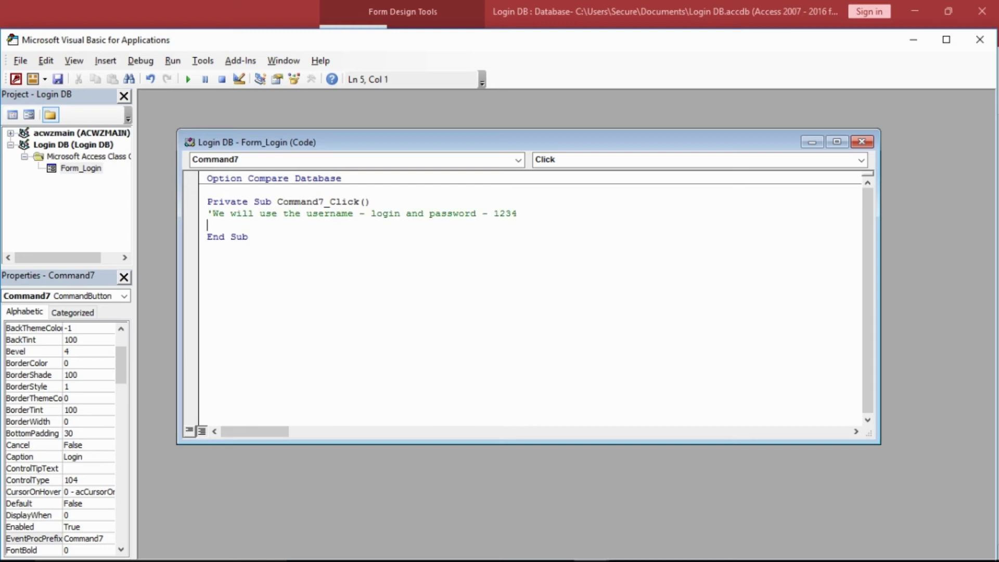
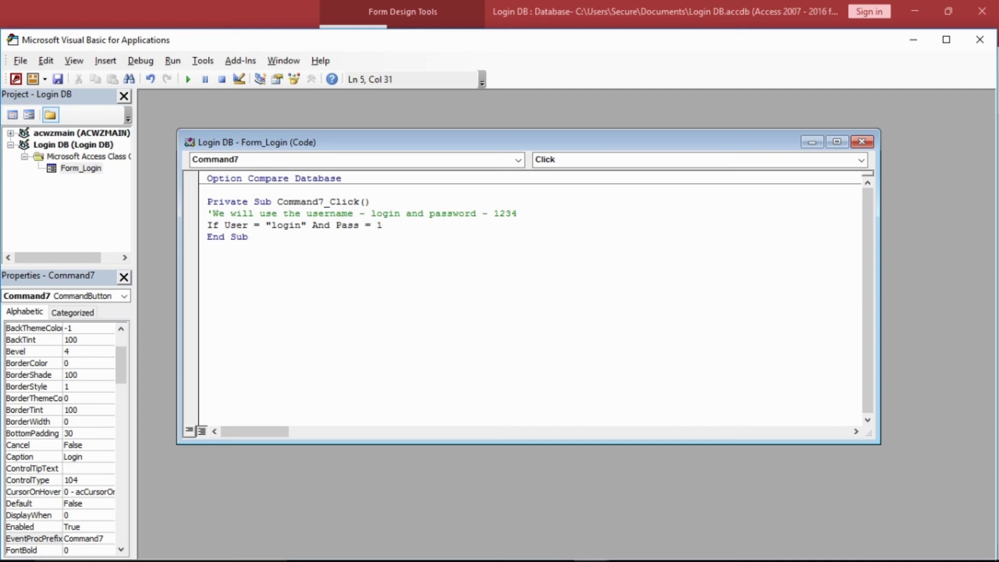
- Finish the login If condition in Command7_Click and open lines for the Else branch
{"action": "type", "text": "1234\" Then"}
{"action": "key", "text": "Return"}
{"action": "key", "text": "Return"}
{"action": "type", "text": "Else"}
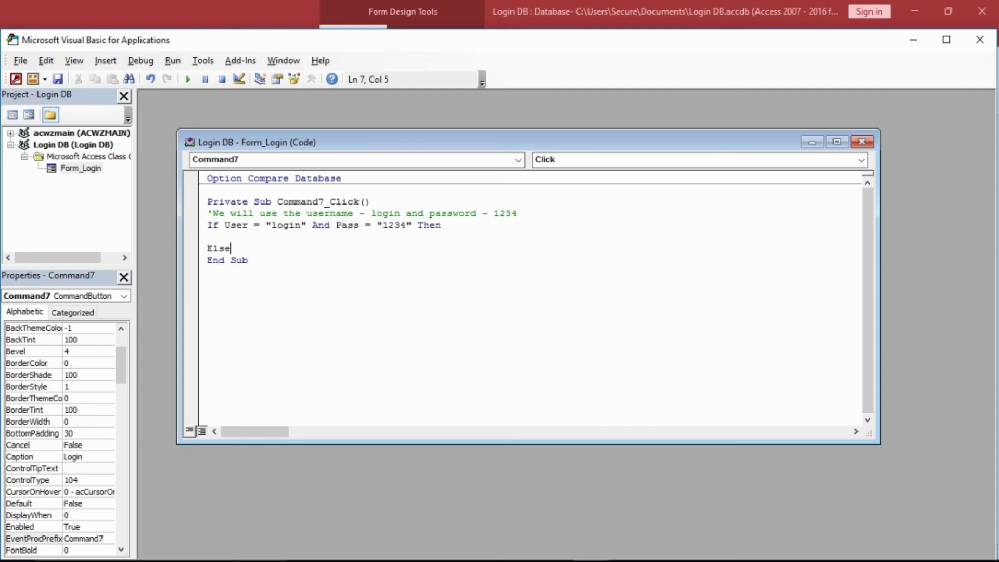
{"action": "key", "text": "Return"}
- In the Else branch, set Error.Visible = True and Error.Caption = "Wrong Username or Password!", then End If
{"action": "type", "text": "Error.Vis"}
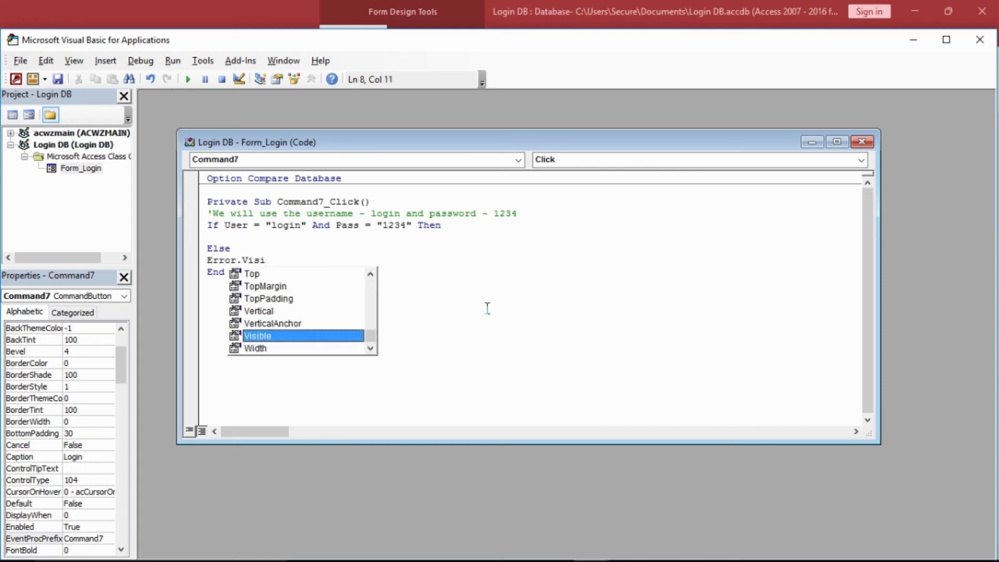
{"action": "type", "text": "i"}
{"action": "key", "text": "Return"}
{"action": "key", "text": "BackSpace"}
{"action": "type", "text": "="}
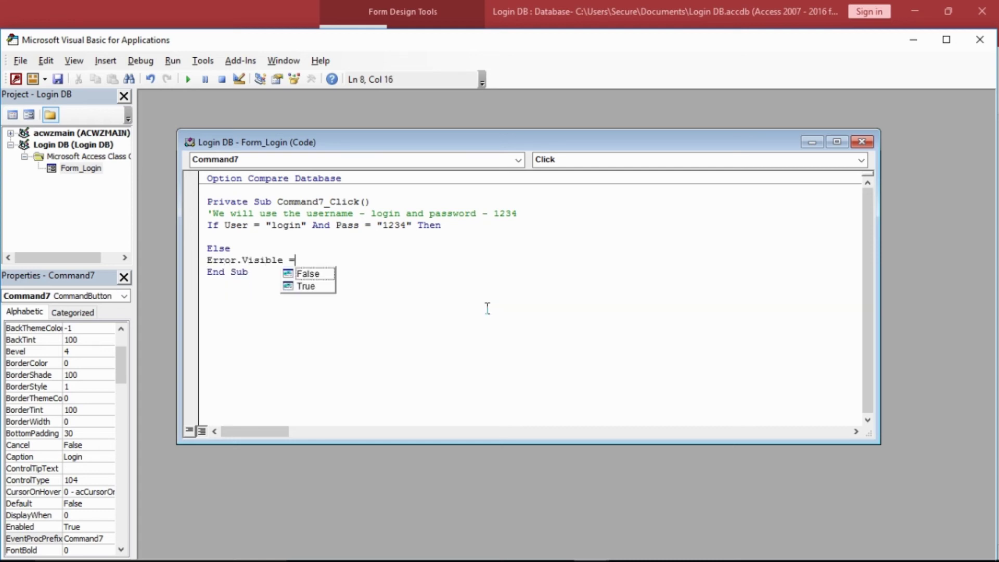
{"action": "type", "text": " True"}
{"action": "key", "text": "Return"}
{"action": "type", "text": "E"}
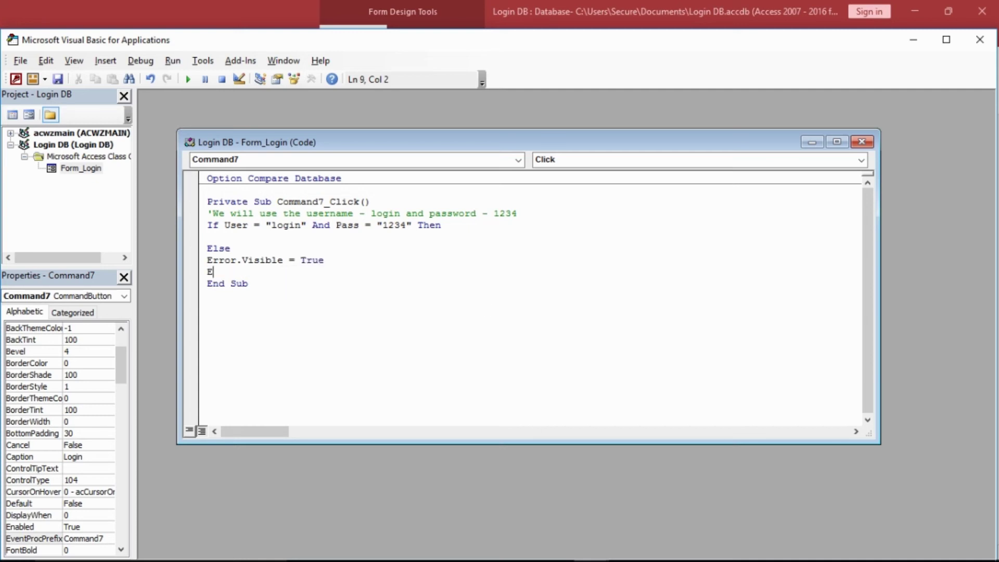
{"action": "type", "text": "rror.Capt"}
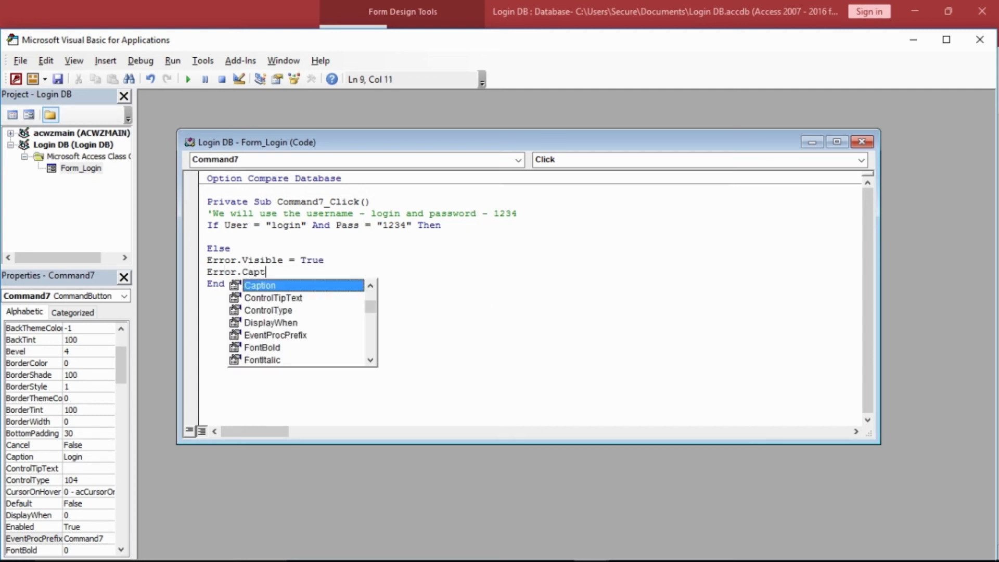
{"action": "type", "text": "ion = \"Wrong Username or Password!"}
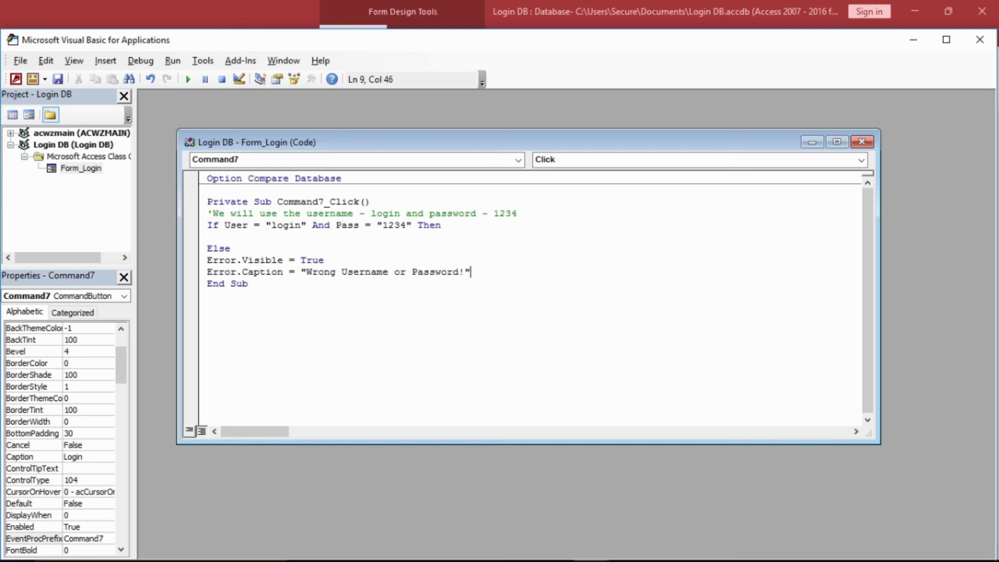
{"action": "key", "text": "Return"}
{"action": "type", "text": "End If"}
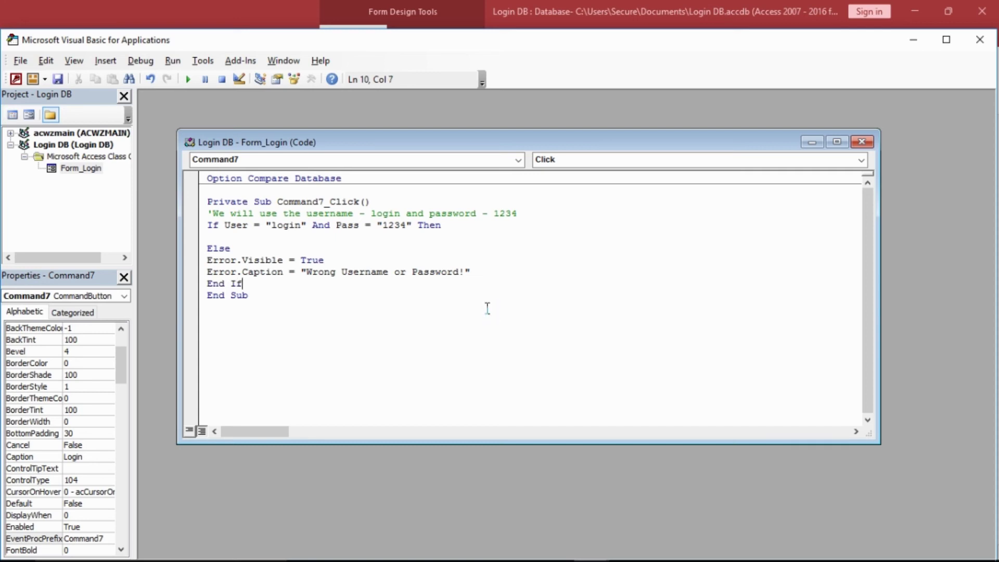
{"action": "key", "text": "Up"}
- In the Then branch, add DoCmd.OpenForm ("Main") to open the Main form
{"action": "type", "text": "D"}
{"action": "type", "text": ".openFor"}
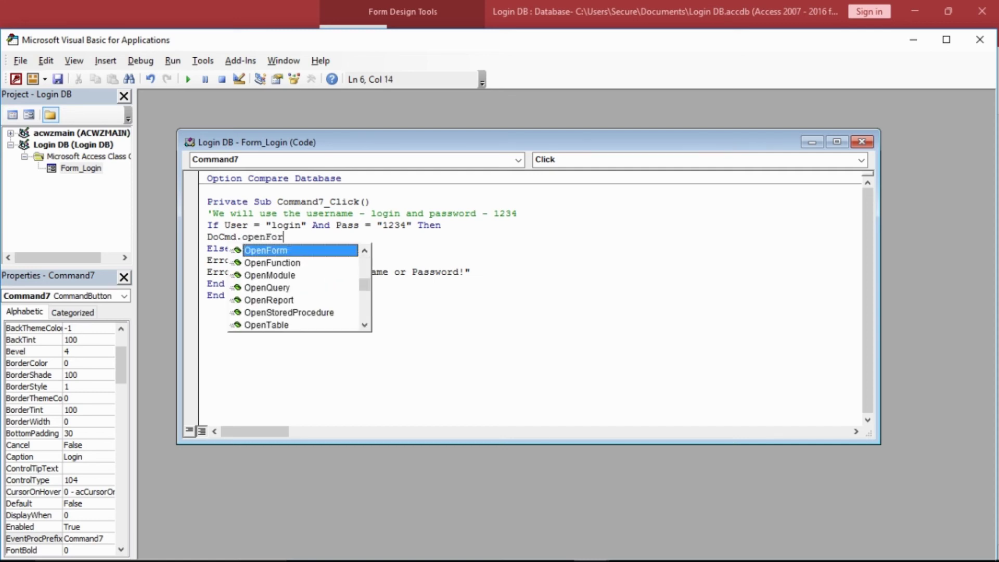
{"action": "type", "text": "m(\""}
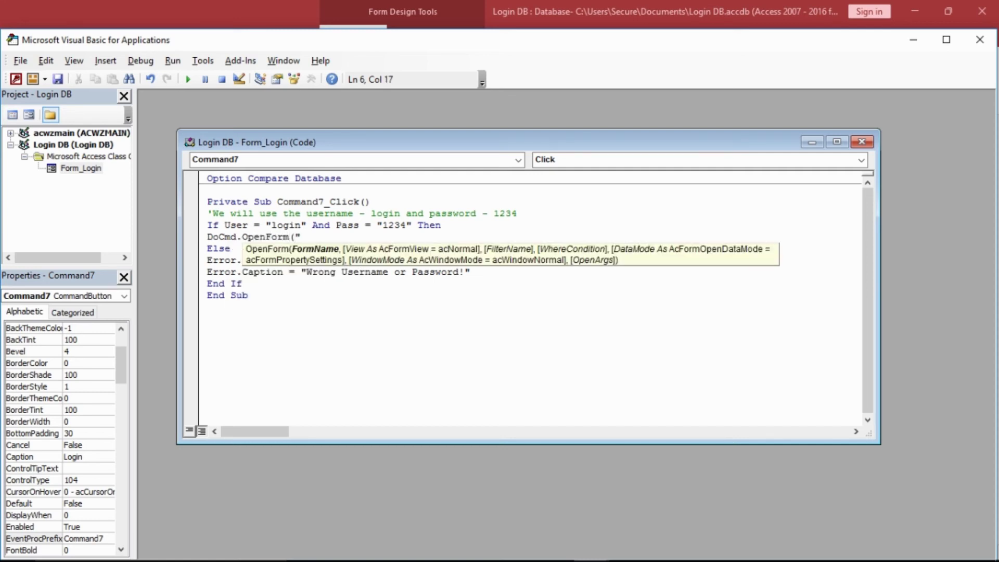
{"action": "type", "text": "Main\""}
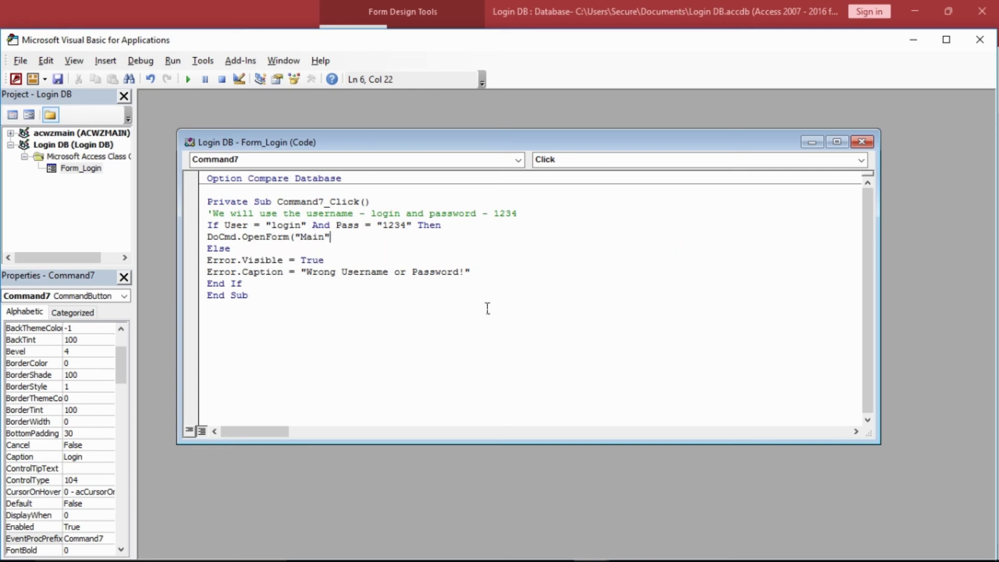
{"action": "left_click", "coordinate": [488, 308]}
{"action": "key", "text": "Return"}
- Add DoCmd.Close acForm, "Login", acSaveYes after the OpenForm line
{"action": "type", "text": "D"}
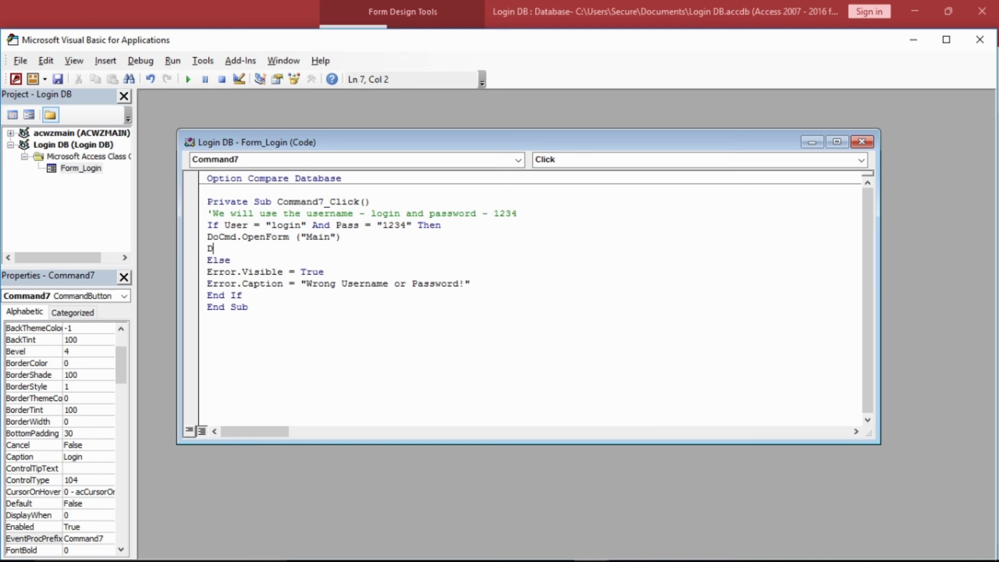
{"action": "type", "text": "oCmd.C"}
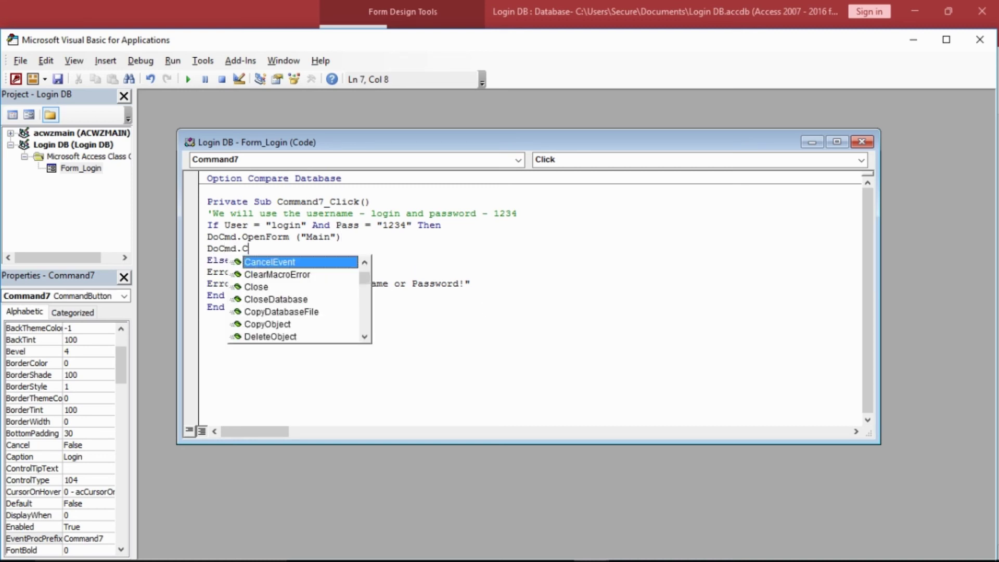
{"action": "type", "text": "los"}
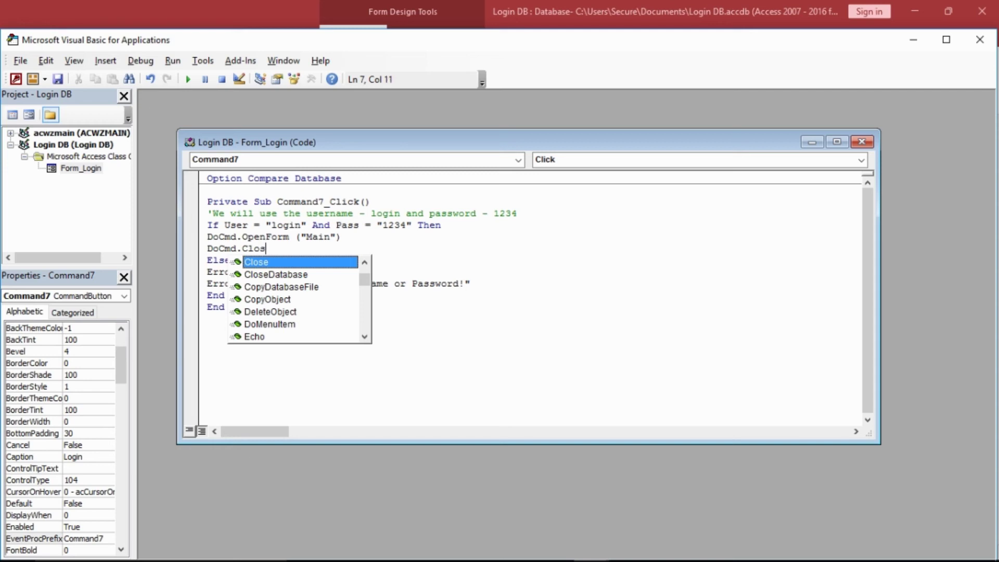
{"action": "type", "text": "e acForm"}
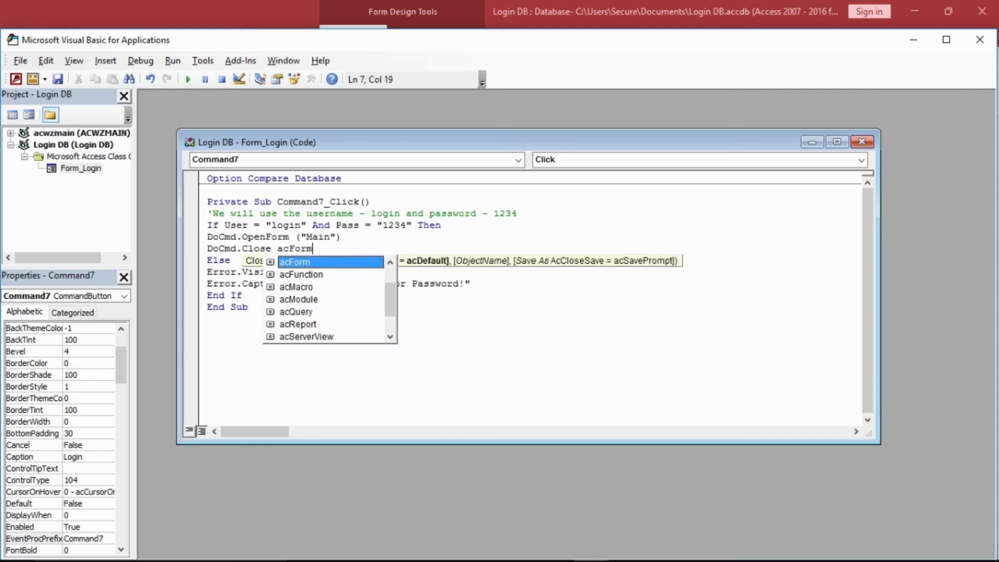
{"action": "key", "text": "Escape"}
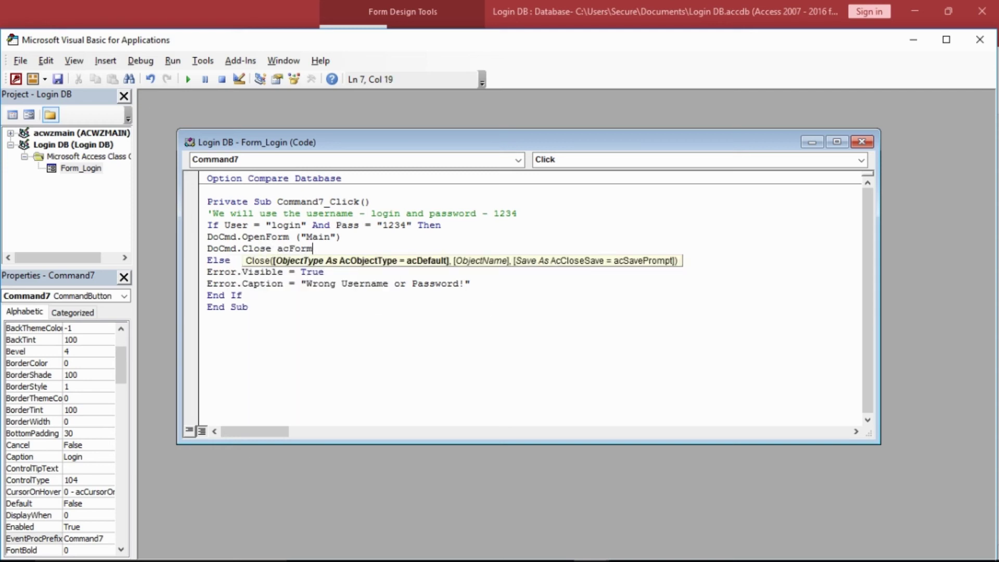
{"action": "type", "text": ", \""}
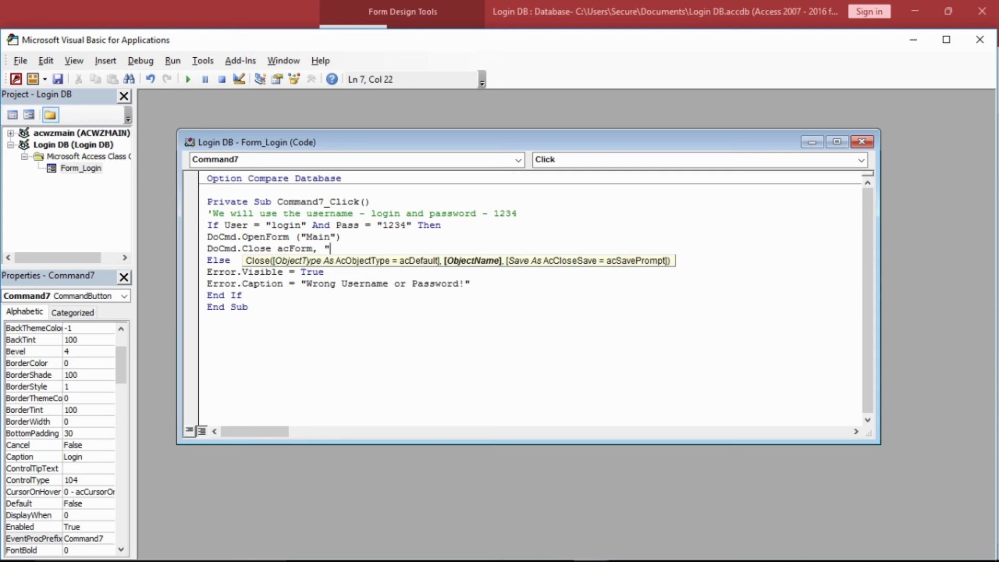
{"action": "type", "text": "Login\", ac"}
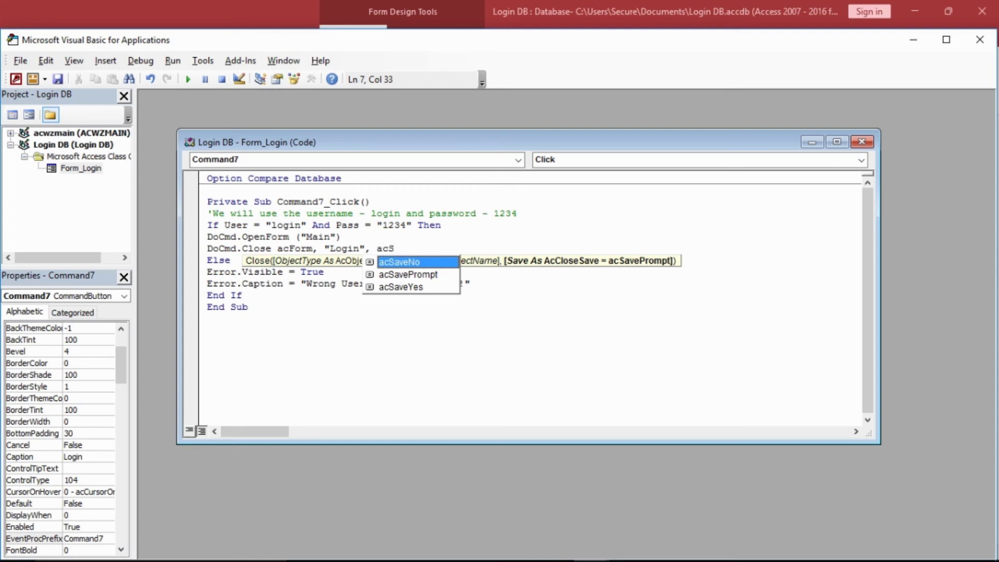
{"action": "type", "text": "S"}
{"action": "key", "text": "Down"}
{"action": "key", "text": "Down"}
{"action": "key", "text": "Return"}
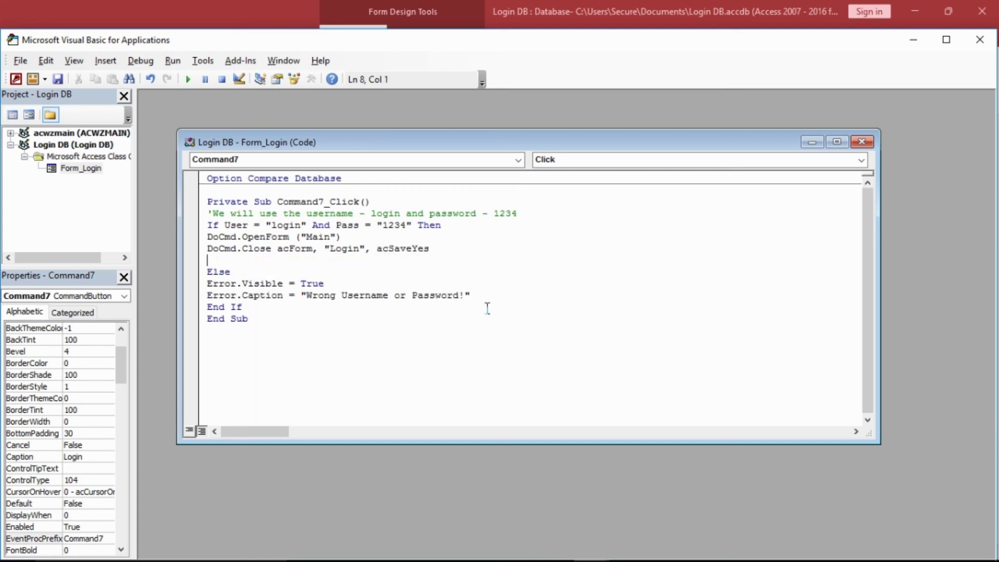
{"action": "key", "text": "BackSpace"}
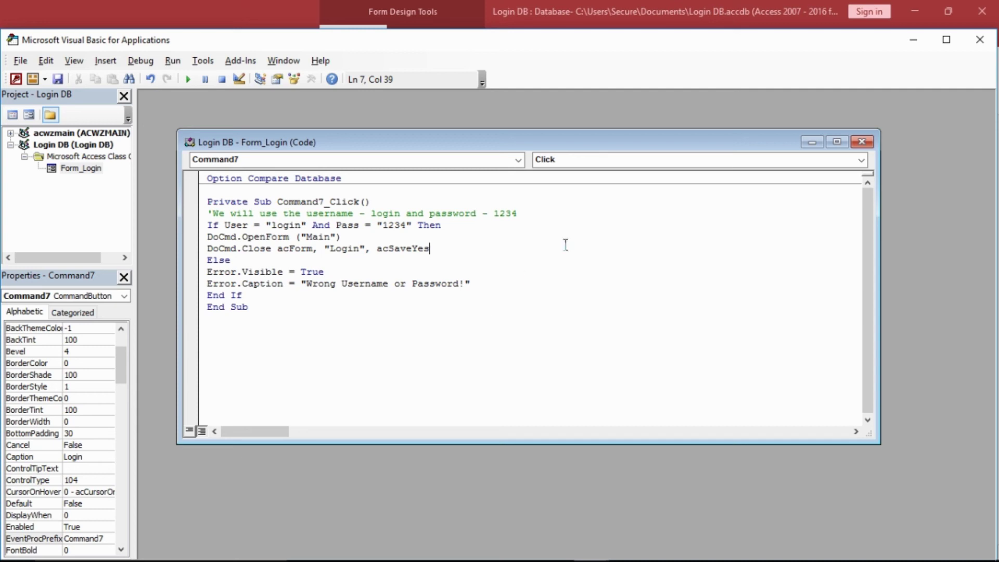
- Leave the VBA editor and close the Login form's Design View
{"action": "left_click", "coordinate": [979, 41]}
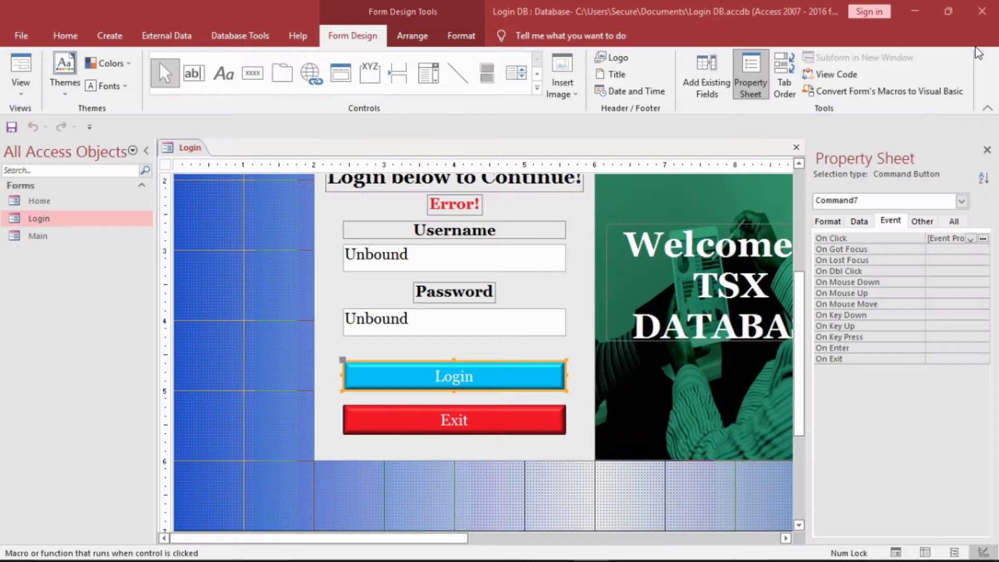
{"action": "right_click", "coordinate": [181, 151]}
{"action": "left_click", "coordinate": [184, 148]}
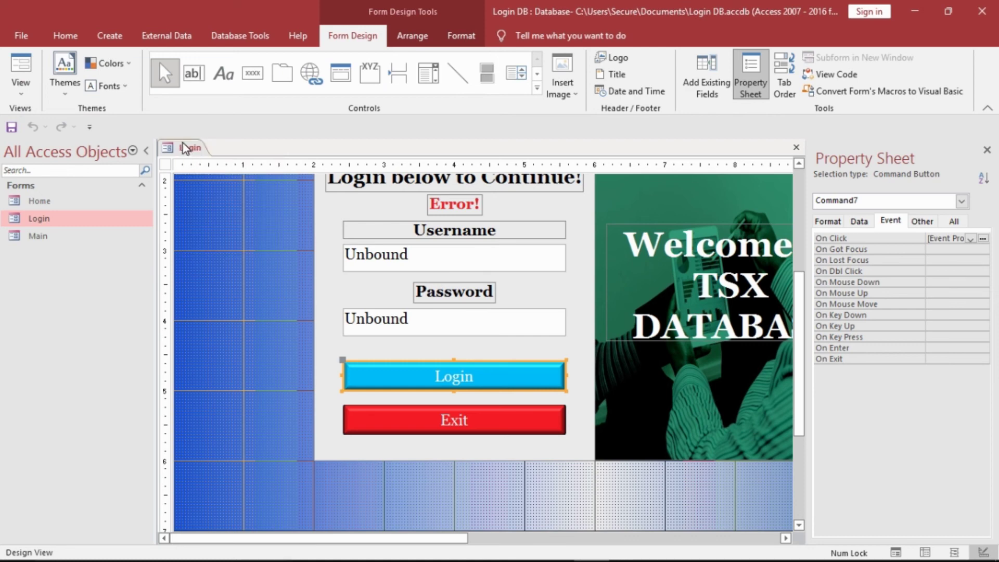
{"action": "right_click", "coordinate": [183, 148]}
{"action": "left_click", "coordinate": [203, 168]}
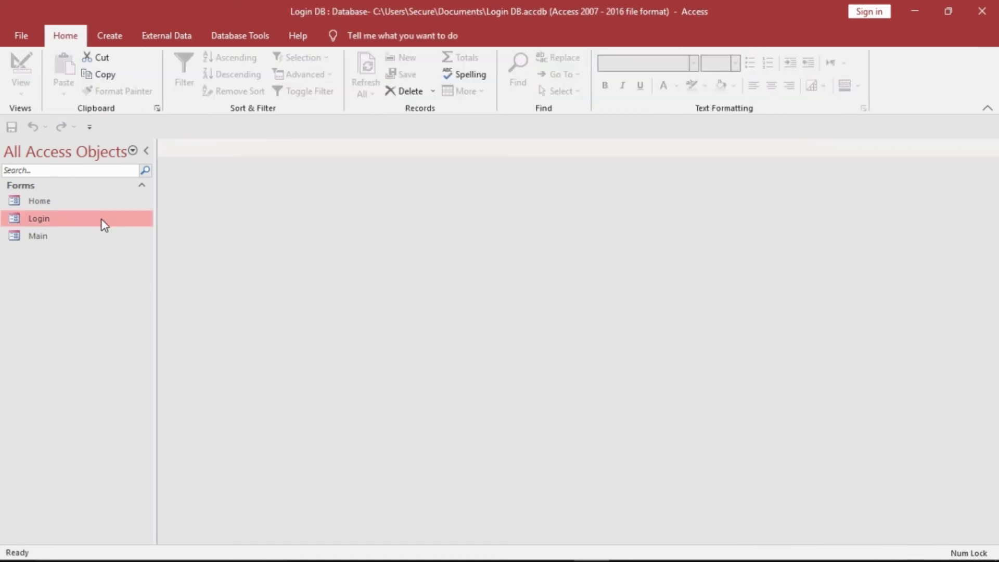
- Open the Login form, log in with the correct test credentials, then close the Main form
{"action": "double_click", "coordinate": [104, 224]}
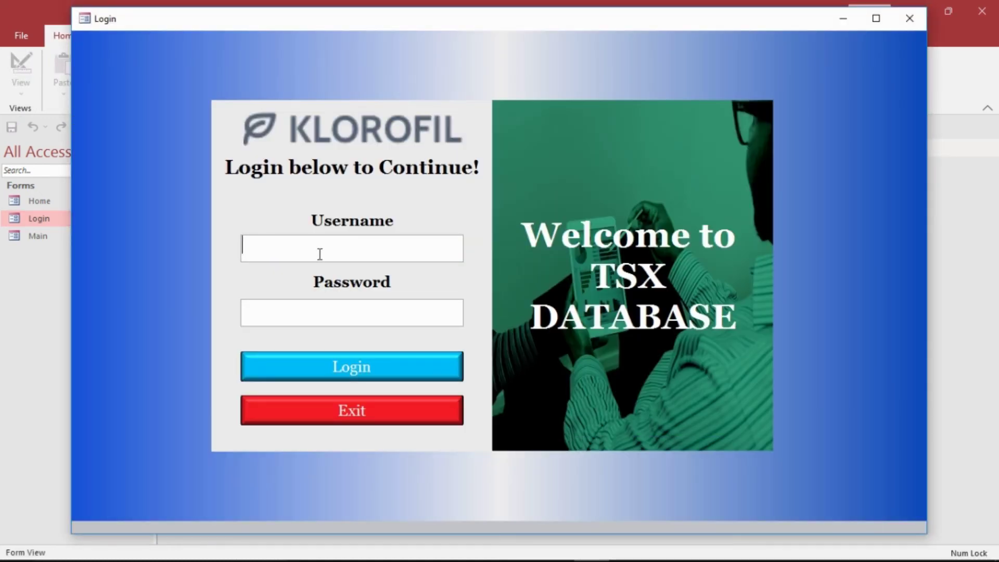
{"action": "type", "text": "login"}
{"action": "left_click", "coordinate": [299, 309]}
{"action": "type", "text": "1234"}
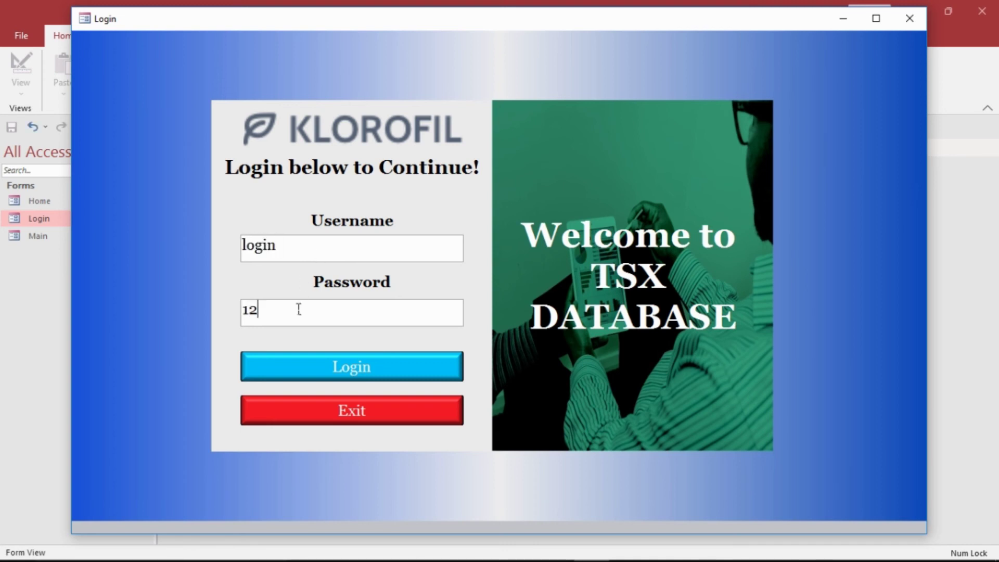
{"action": "left_click", "coordinate": [322, 365]}
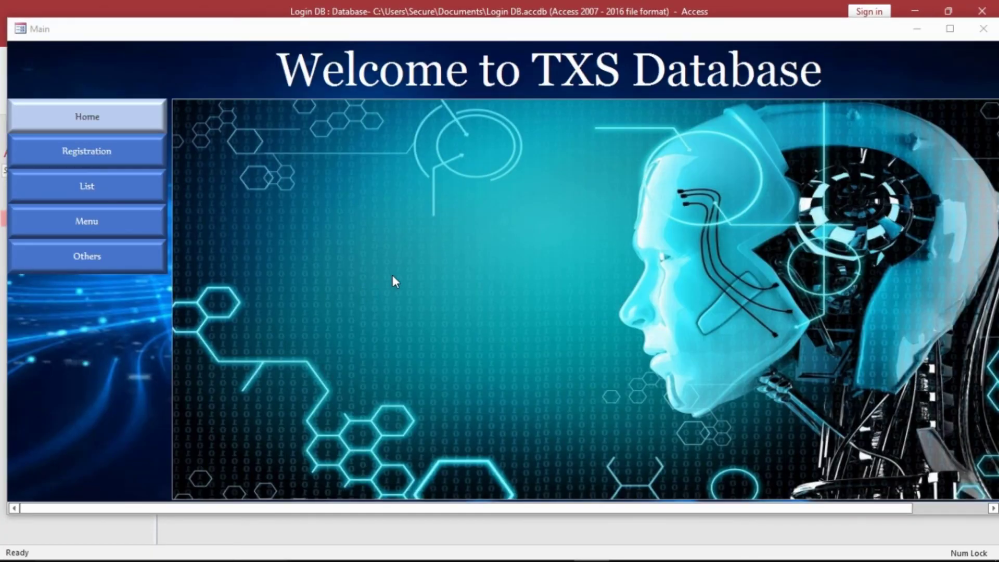
{"action": "left_click", "coordinate": [984, 28]}
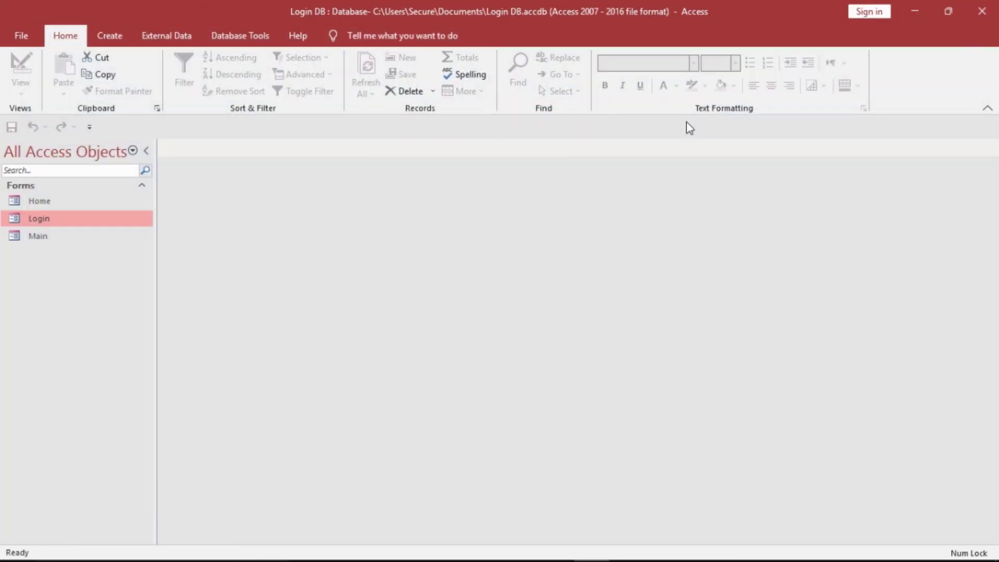
- Reopen the Login form and submit wrong credentials, showing a cut-off error message
{"action": "double_click", "coordinate": [95, 214]}
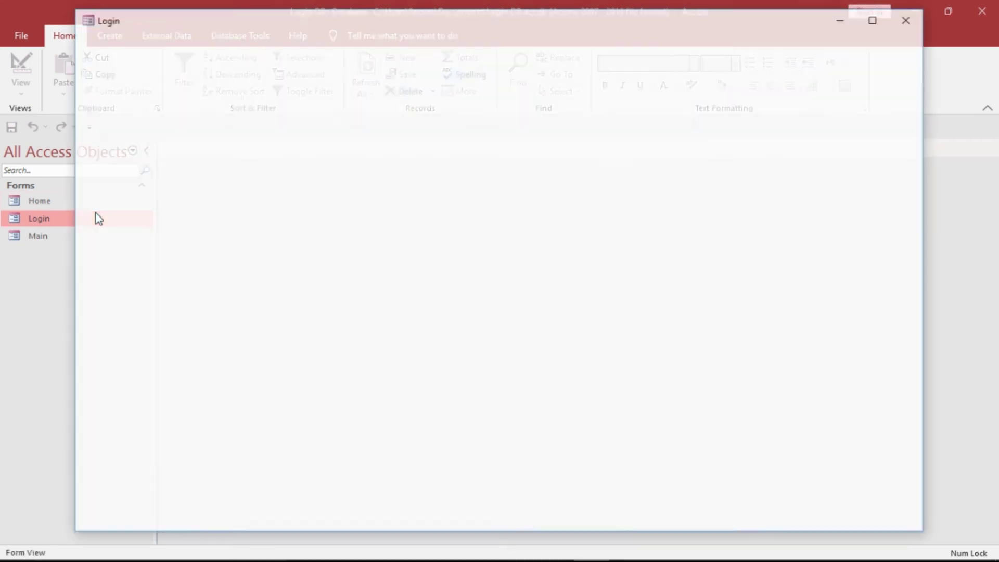
{"action": "type", "text": "1"}
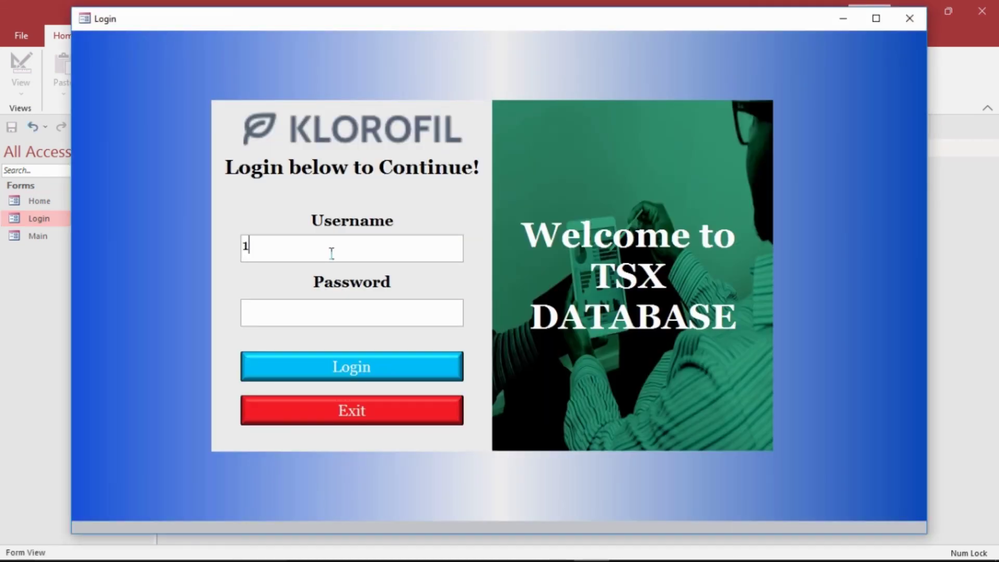
{"action": "type", "text": "ogin"}
{"action": "type", "text": "12345"}
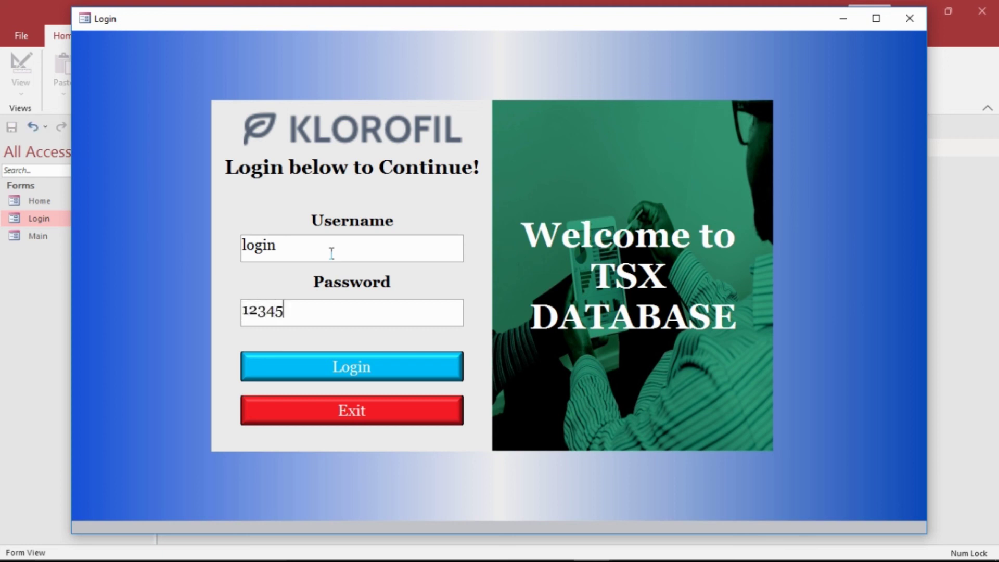
{"action": "left_click", "coordinate": [340, 366]}
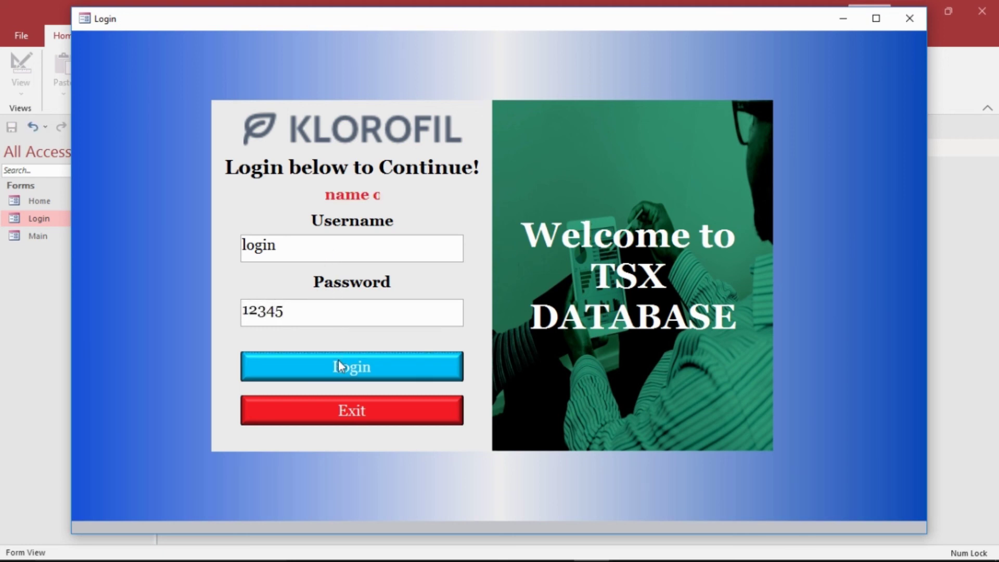
{"action": "right_click", "coordinate": [455, 109]}
- In Design View, stretch the Error! label left and right across the login panel
{"action": "left_click", "coordinate": [483, 151]}
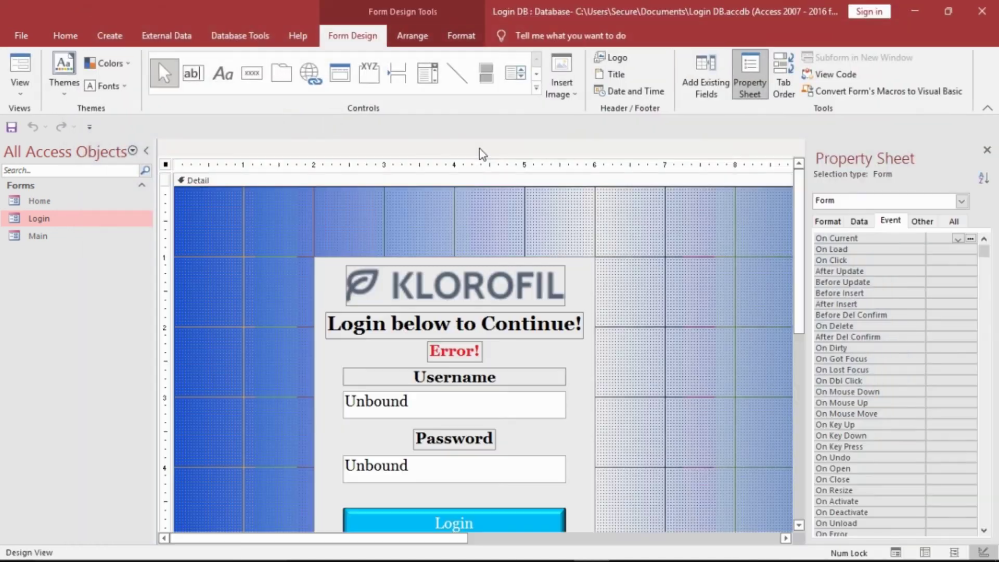
{"action": "left_click", "coordinate": [471, 354]}
{"action": "left_click", "coordinate": [471, 354]}
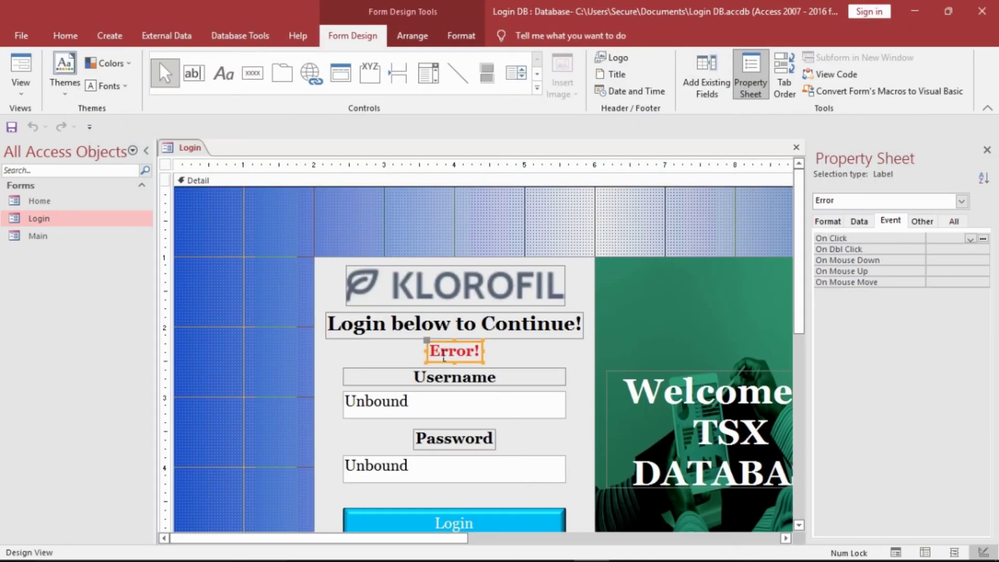
{"action": "left_click_drag", "start_coordinate": [440, 361], "coordinate": [338, 368]}
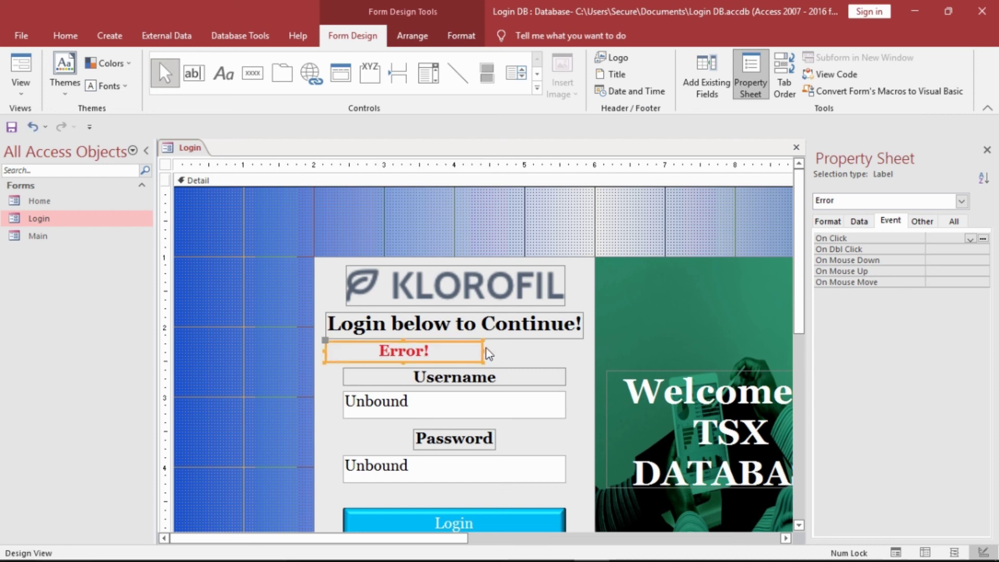
{"action": "left_click_drag", "start_coordinate": [486, 356], "coordinate": [590, 366]}
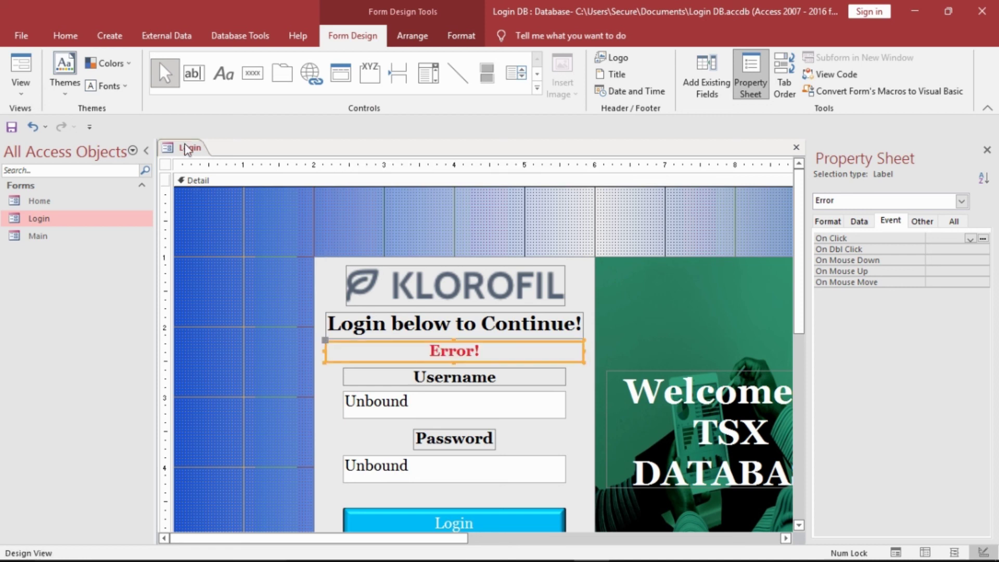
- Close the Login form from its tab
{"action": "right_click", "coordinate": [186, 149]}
{"action": "left_click", "coordinate": [192, 151]}
{"action": "right_click", "coordinate": [193, 151]}
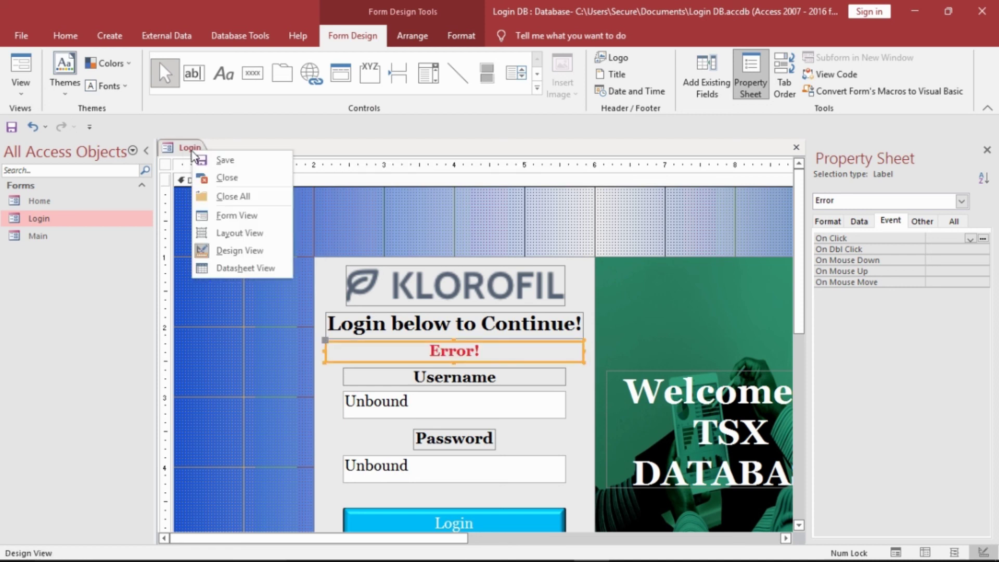
{"action": "left_click", "coordinate": [213, 180]}
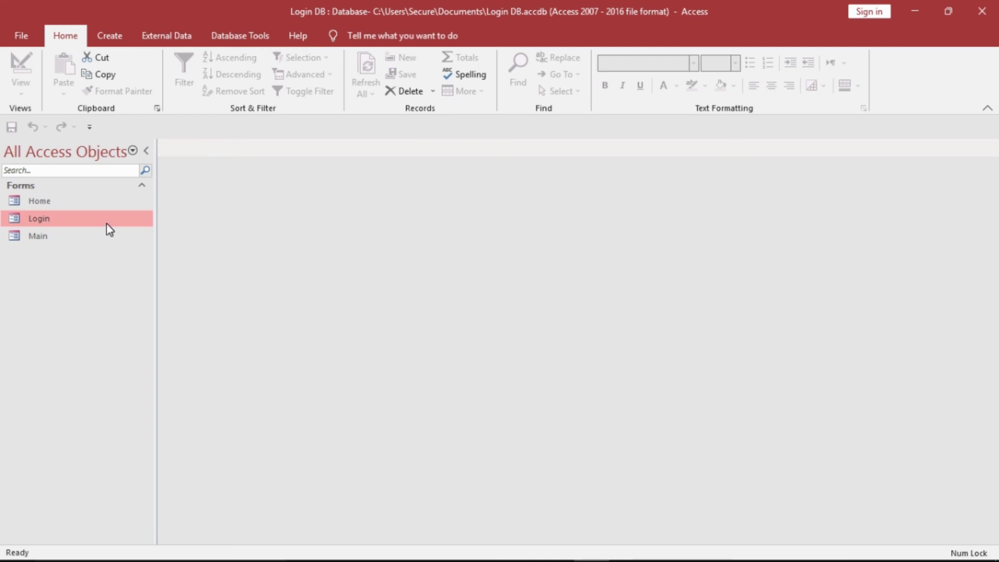
- Open the Login form and submit wrong credentials to see the full error message
{"action": "double_click", "coordinate": [109, 230]}
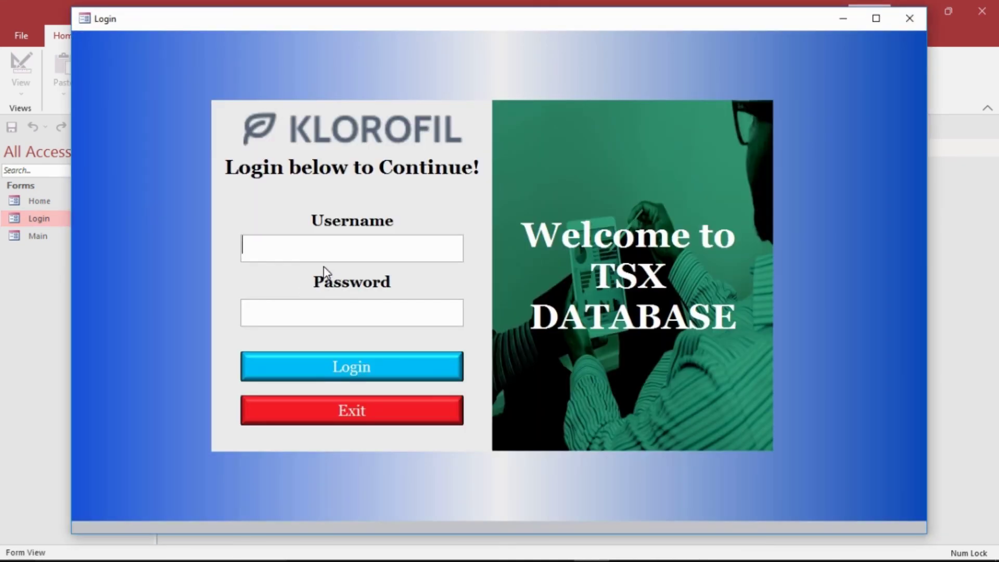
{"action": "type", "text": "login"}
{"action": "key", "text": "Tab"}
{"action": "type", "text": "1234"}
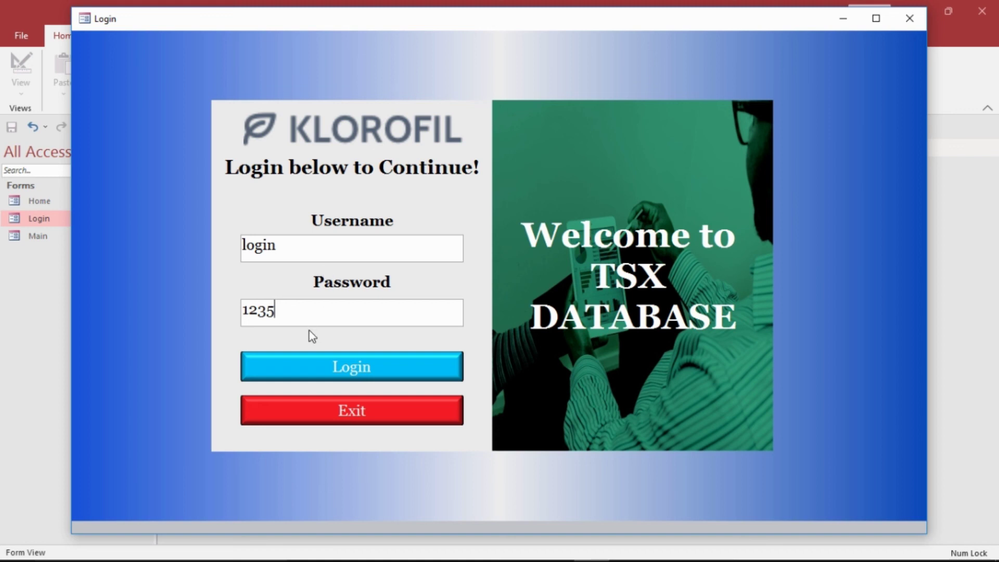
{"action": "type", "text": "5"}
{"action": "left_click", "coordinate": [306, 357]}
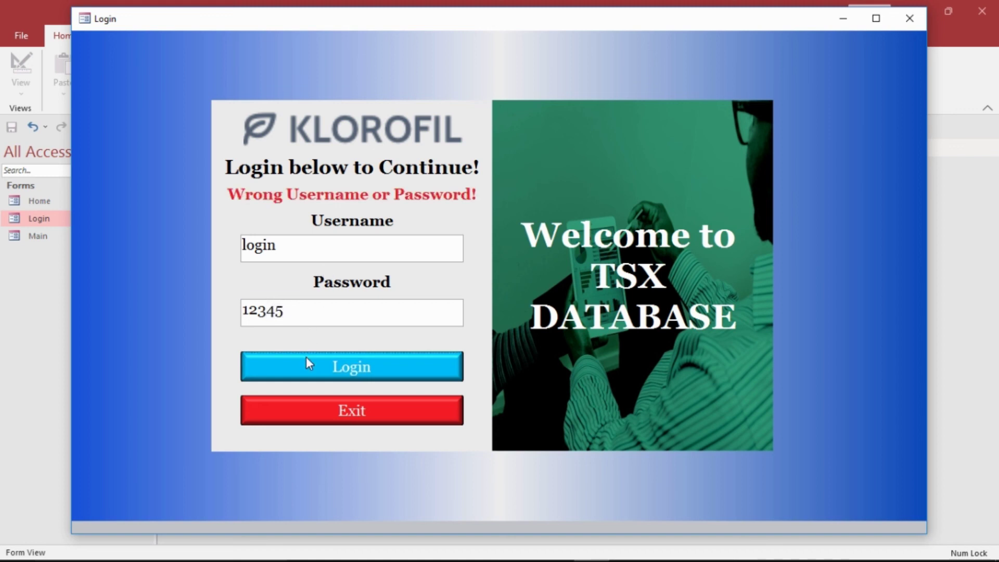
- Edit the username and password, retry the login, then switch the form to Design View
{"action": "left_click", "coordinate": [340, 244]}
{"action": "type", "text": "1"}
{"action": "left_click", "coordinate": [316, 320]}
{"action": "key", "text": "BackSpace"}
{"action": "left_click", "coordinate": [300, 355]}
{"action": "right_click", "coordinate": [448, 93]}
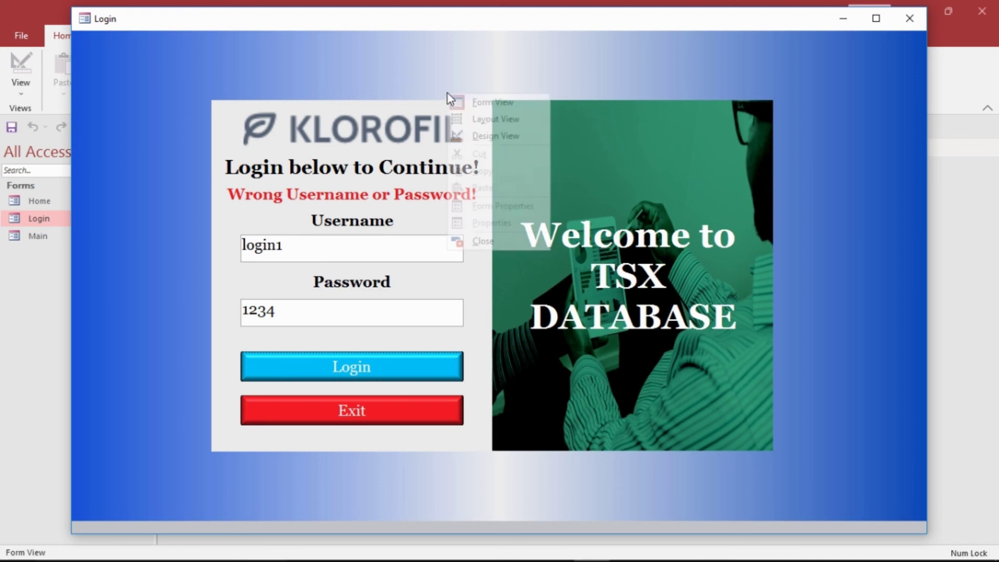
{"action": "left_click", "coordinate": [461, 136]}
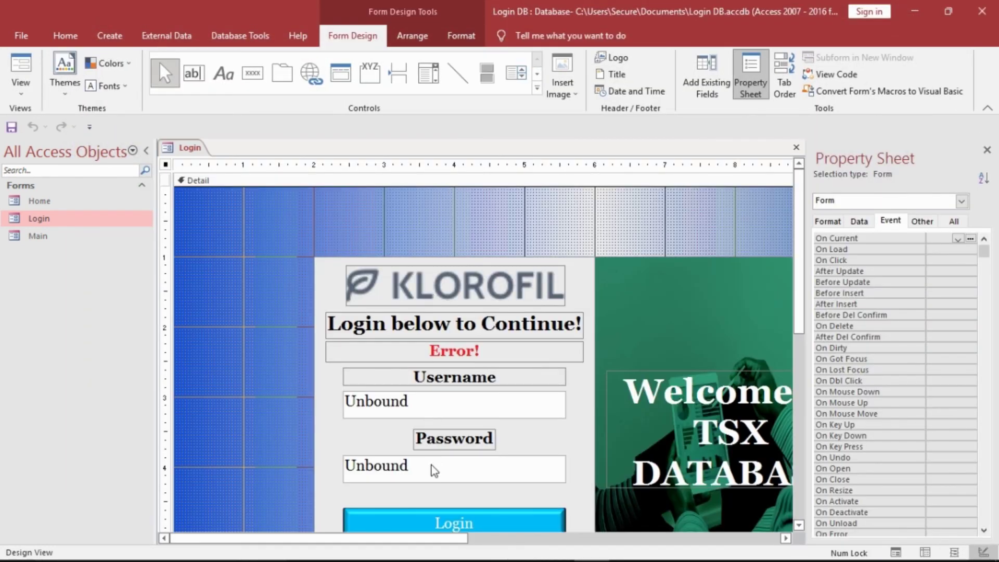
- Give the Password text box a Password input mask via the Input Mask wizard
{"action": "left_click", "coordinate": [439, 476]}
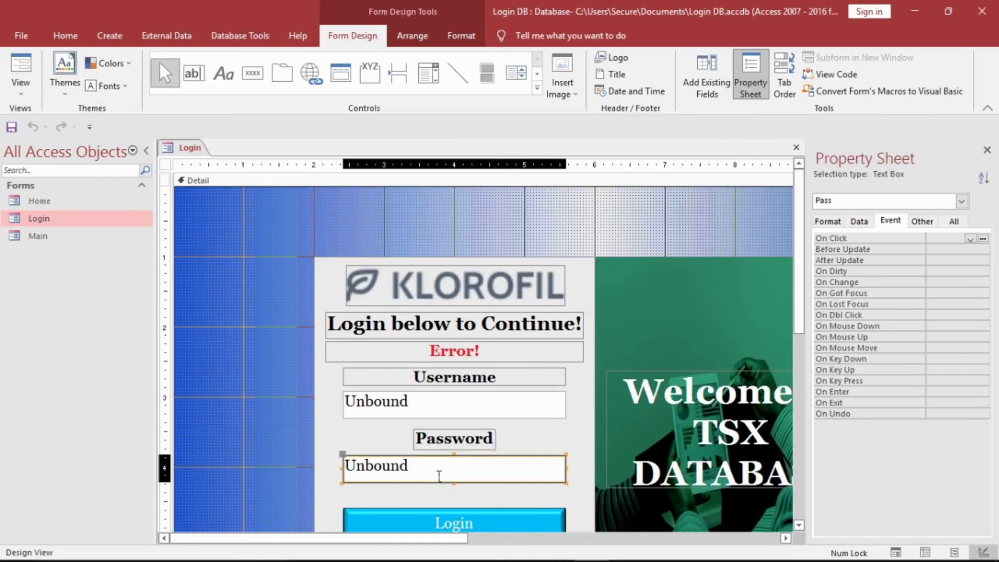
{"action": "left_click", "coordinate": [858, 222]}
{"action": "left_click", "coordinate": [939, 261]}
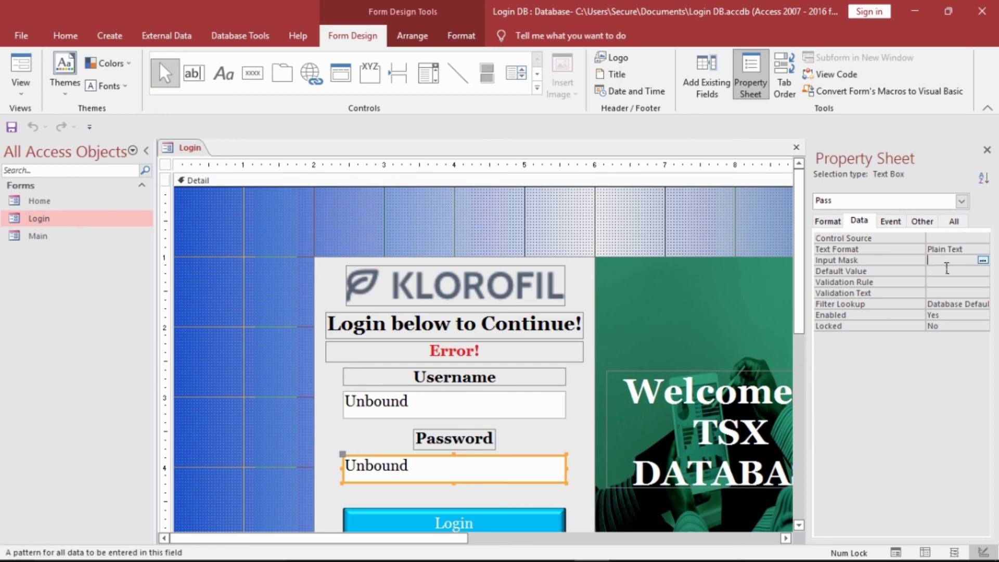
{"action": "left_click", "coordinate": [983, 260]}
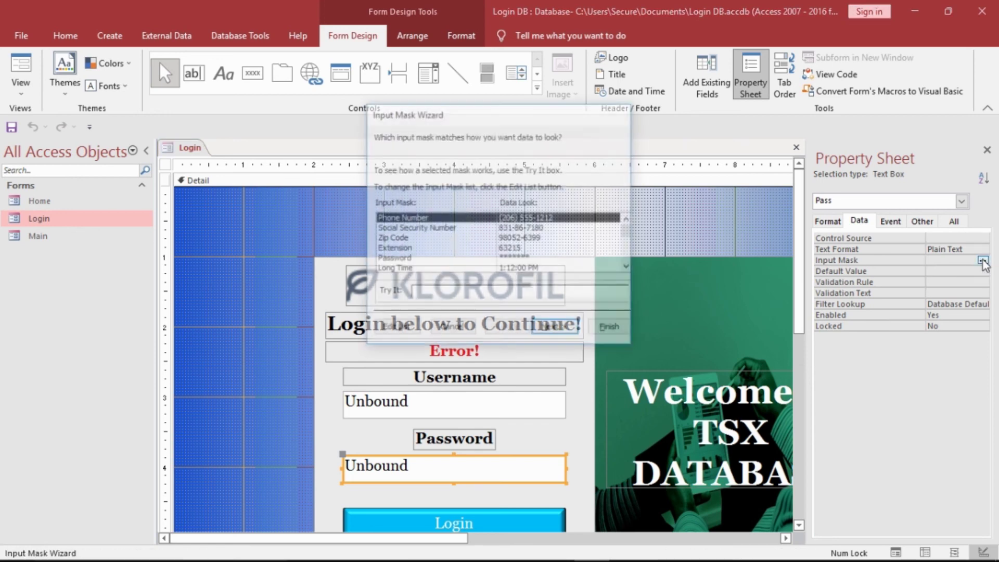
{"action": "left_click", "coordinate": [502, 259]}
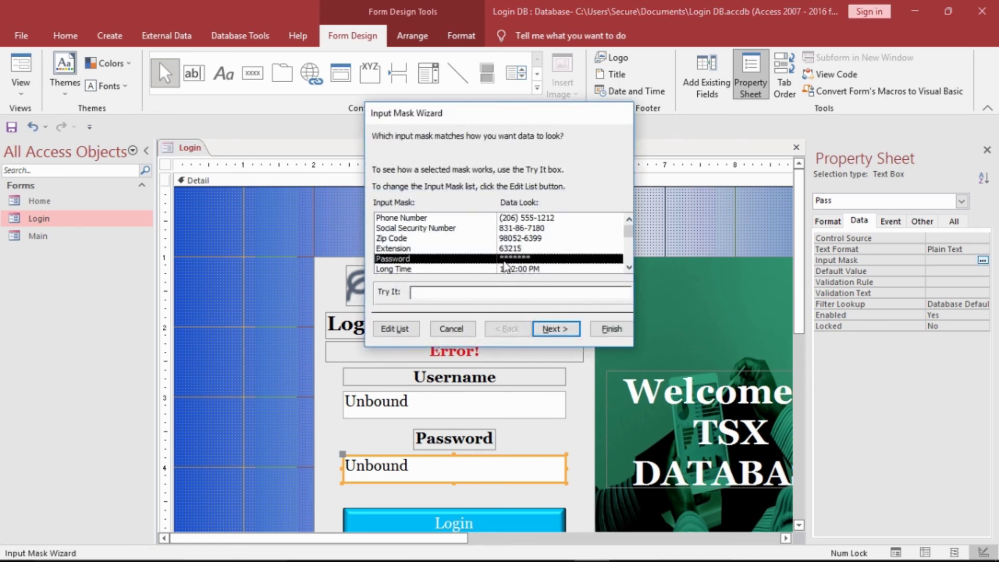
{"action": "left_click", "coordinate": [556, 329]}
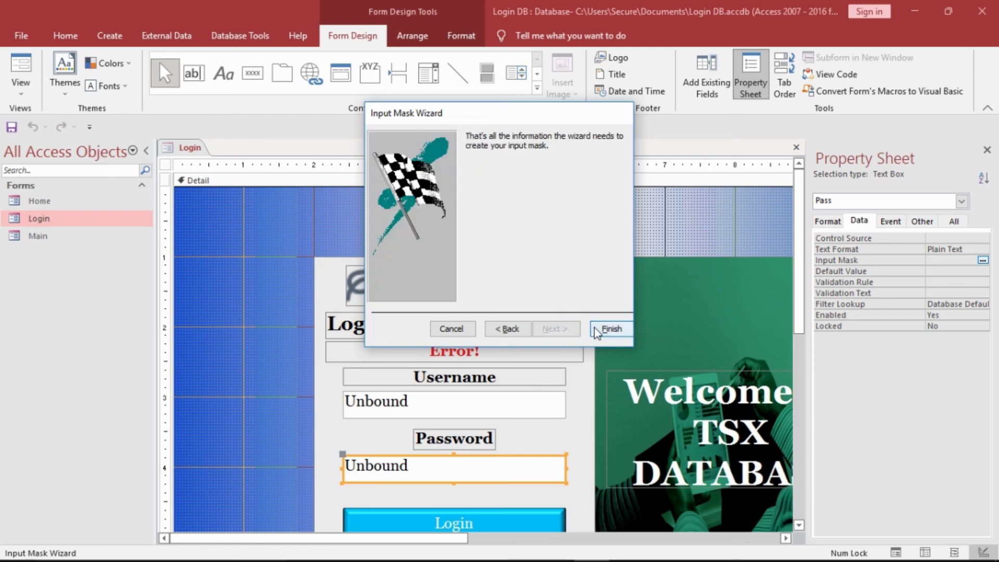
{"action": "left_click", "coordinate": [606, 329]}
- Save the Login form and close it
{"action": "right_click", "coordinate": [170, 148]}
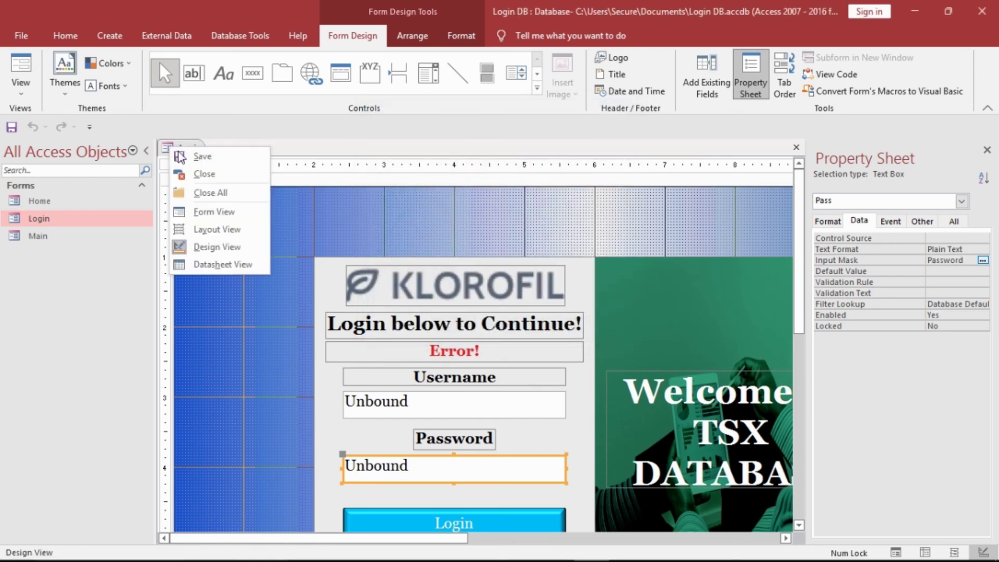
{"action": "left_click", "coordinate": [182, 154]}
{"action": "right_click", "coordinate": [183, 155]}
{"action": "left_click", "coordinate": [197, 178]}
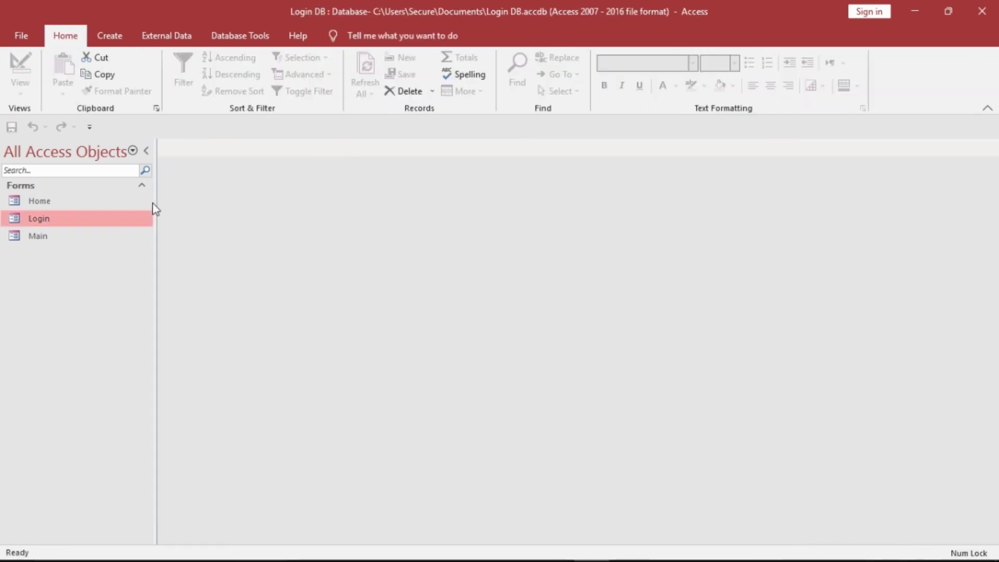
- Log in through the Login form with the password shown as asterisks, then close the Main form
{"action": "double_click", "coordinate": [130, 220]}
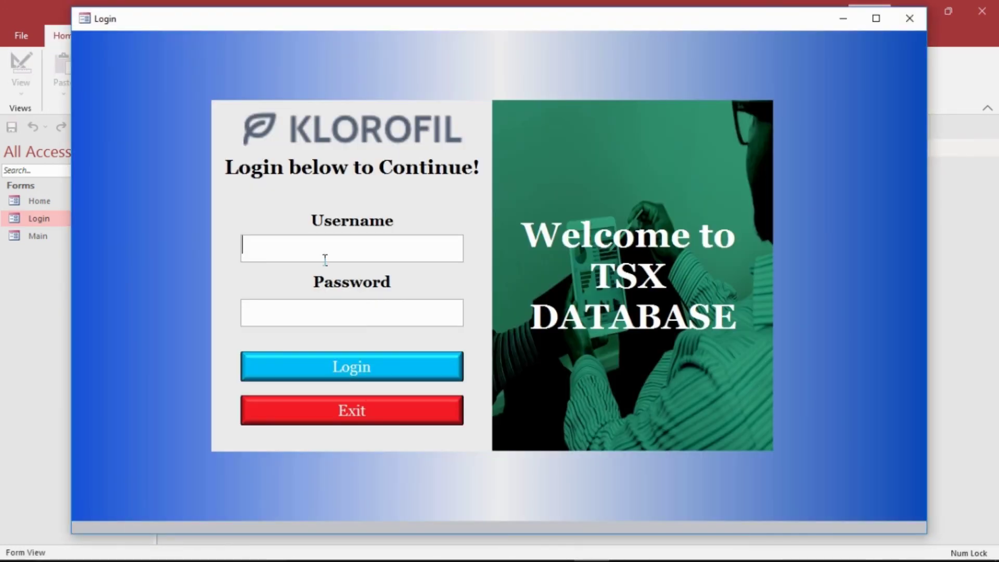
{"action": "type", "text": "login"}
{"action": "key", "text": "Tab"}
{"action": "type", "text": "1234"}
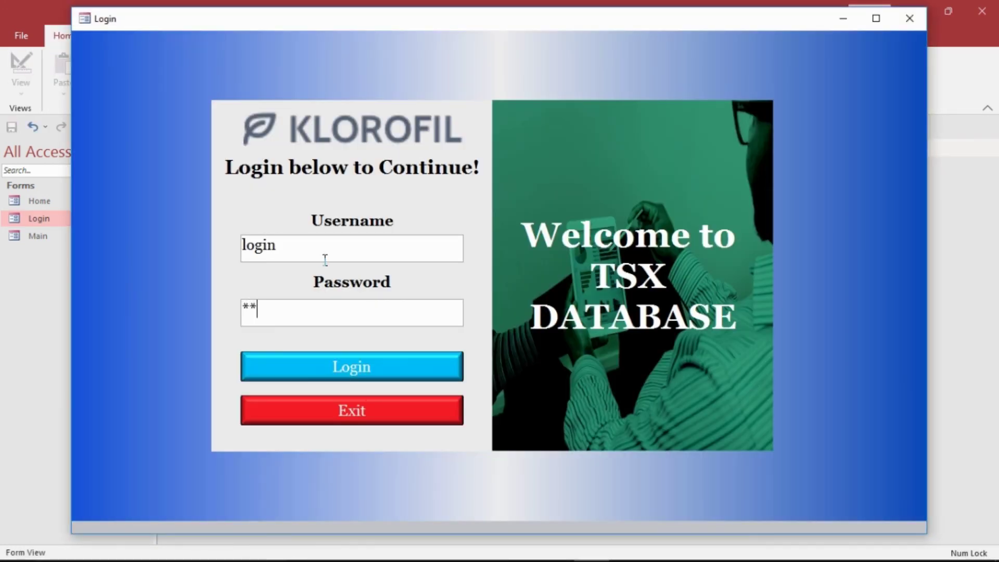
{"action": "left_click", "coordinate": [314, 358]}
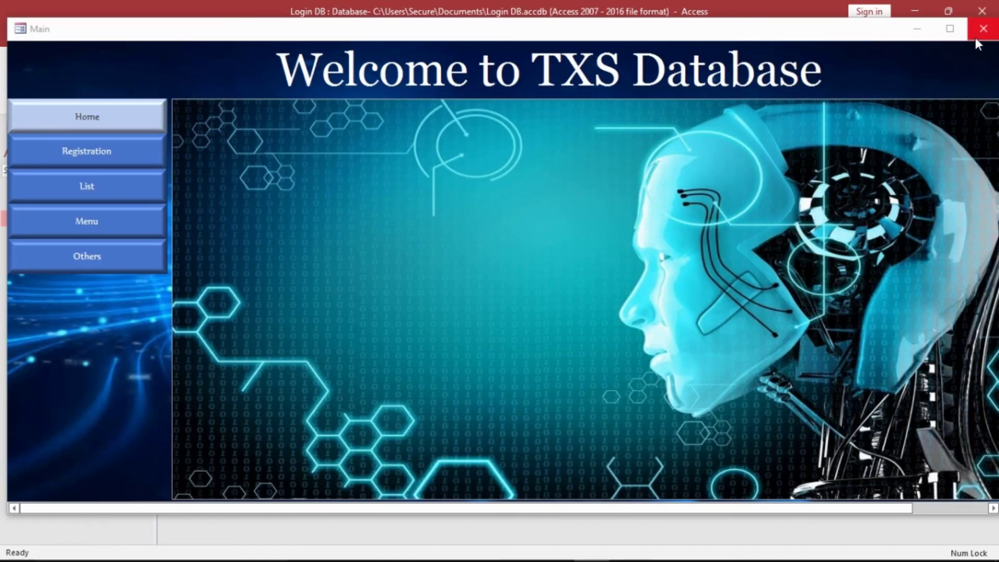
{"action": "left_click", "coordinate": [983, 29]}
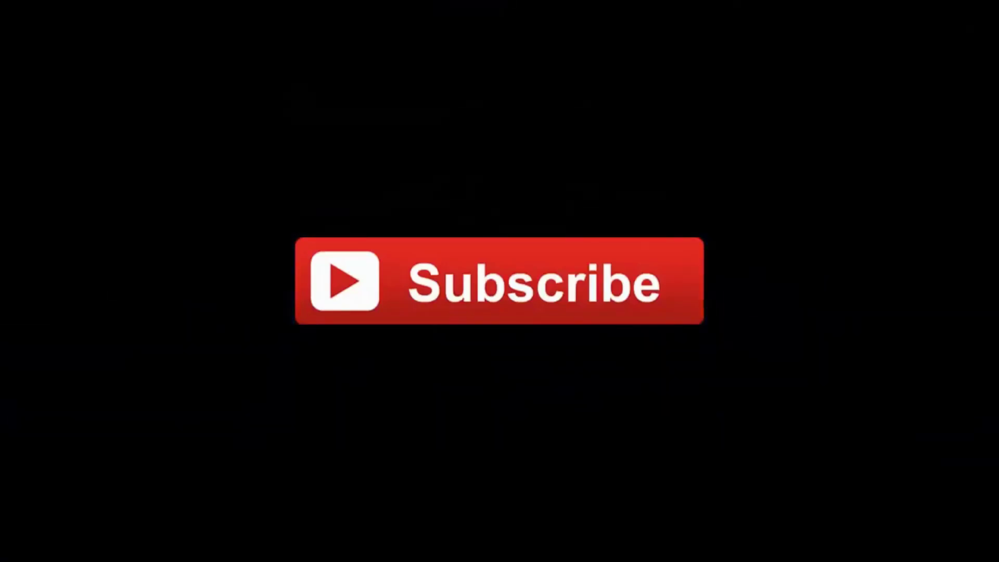